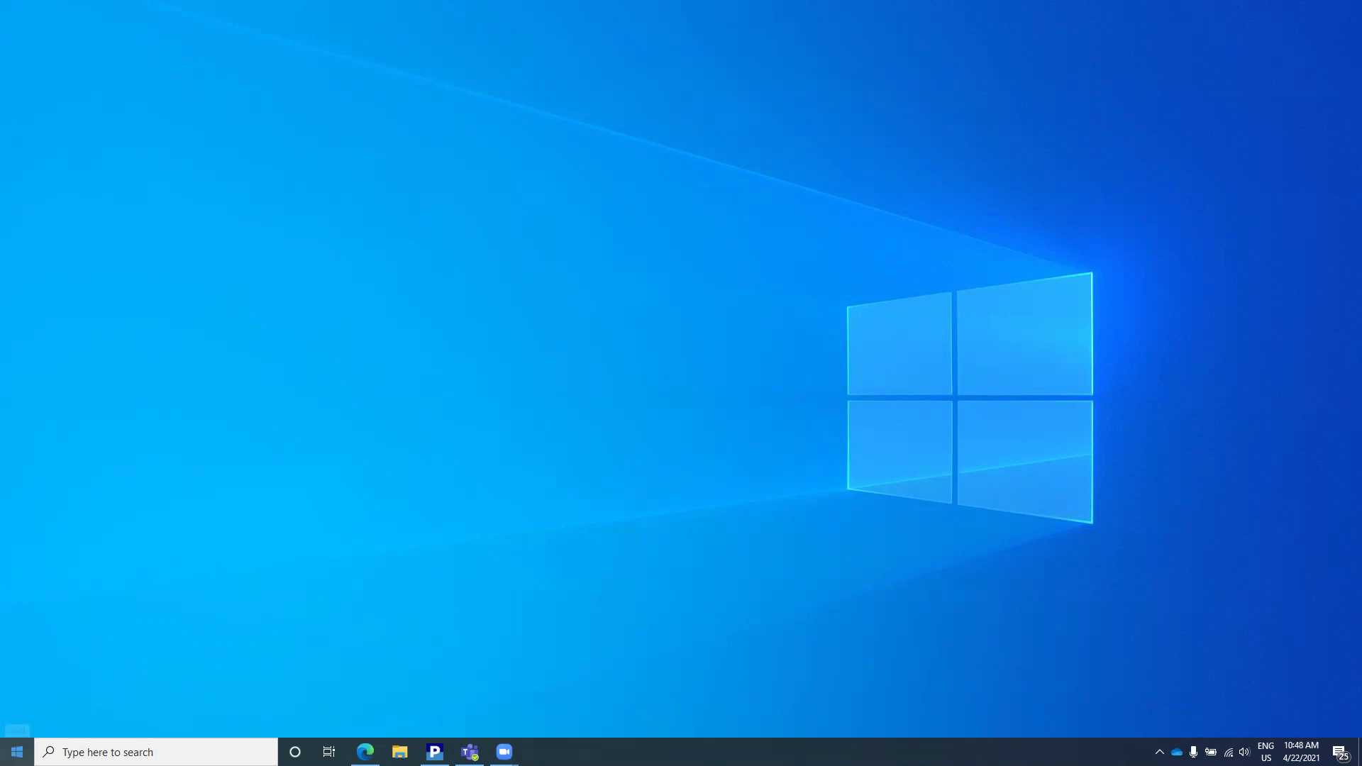
Step: Launch AVEVA Edge 2020 Studio and create a new project named MySQL
click(16, 753)
text(aveva)
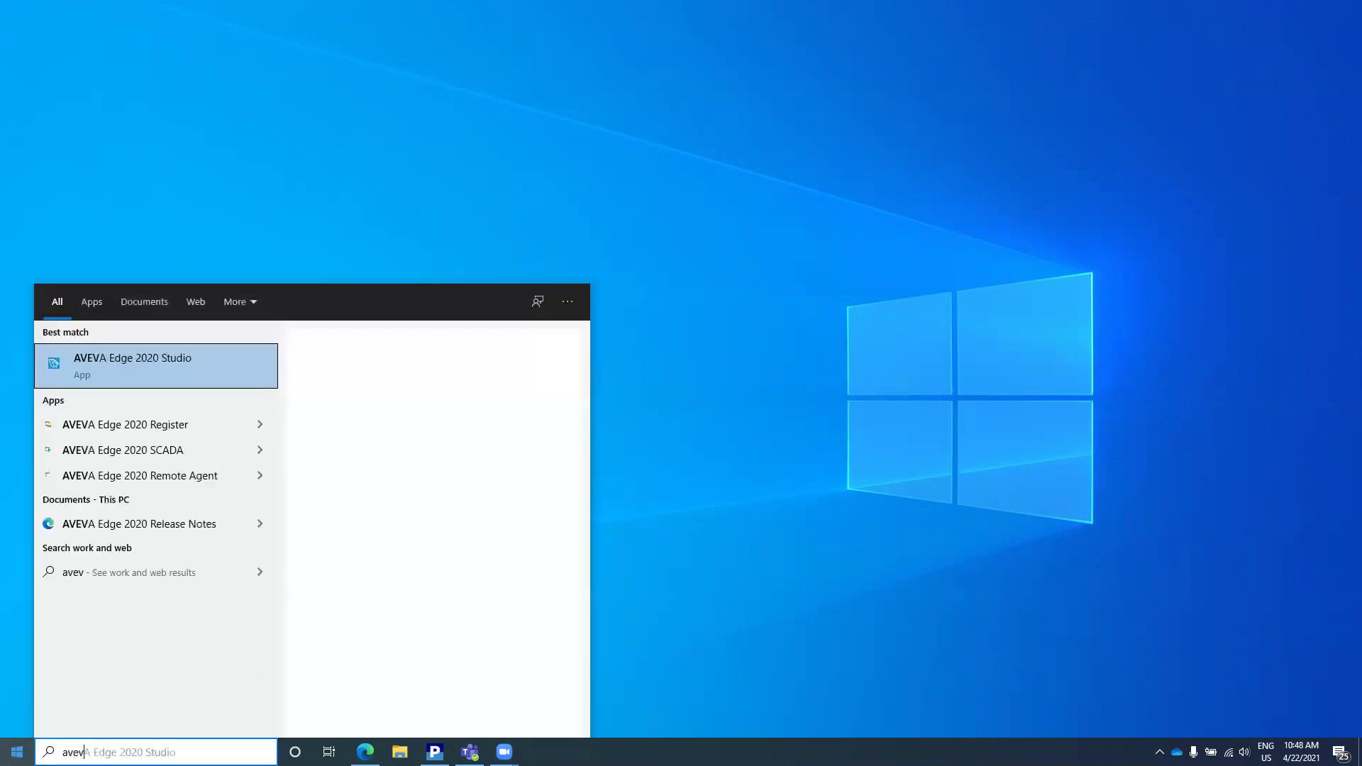
key(Return)
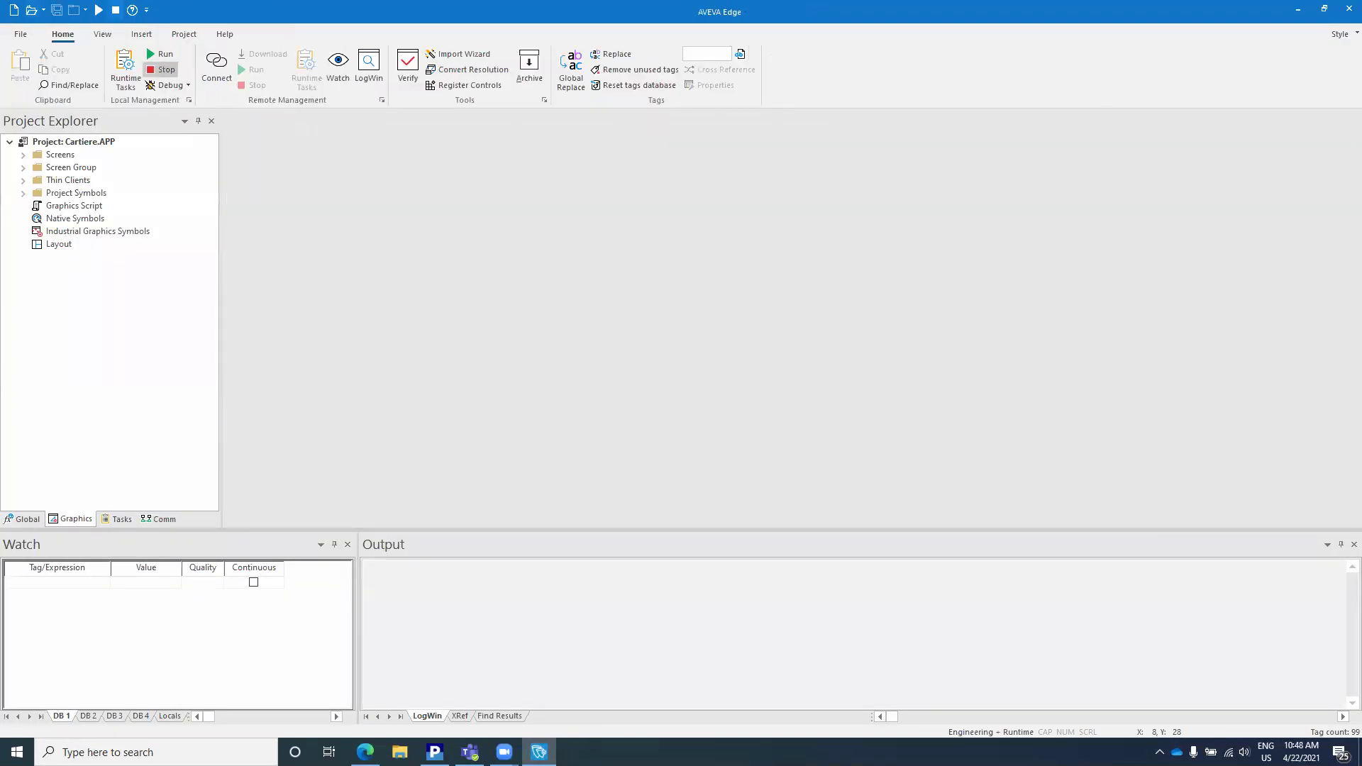
click(14, 10)
text(MySQL)
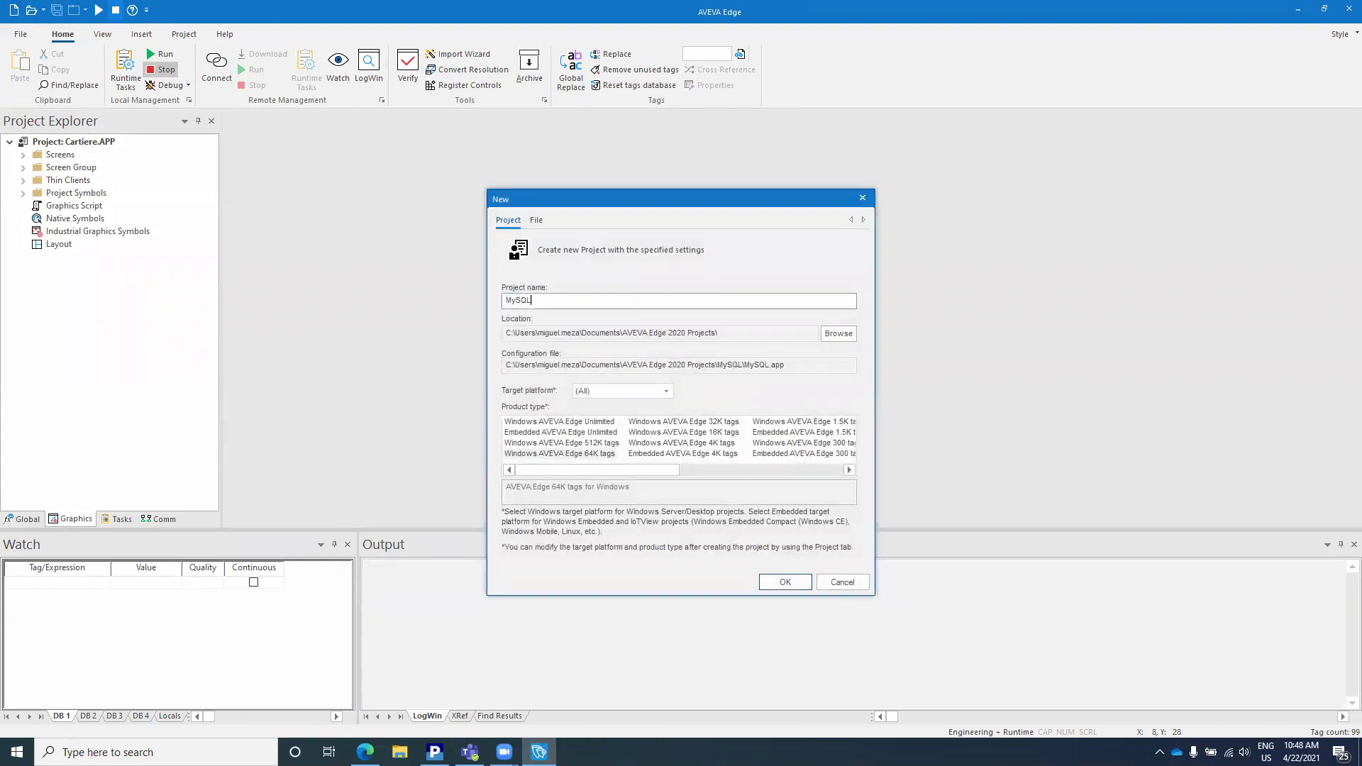
key(Return)
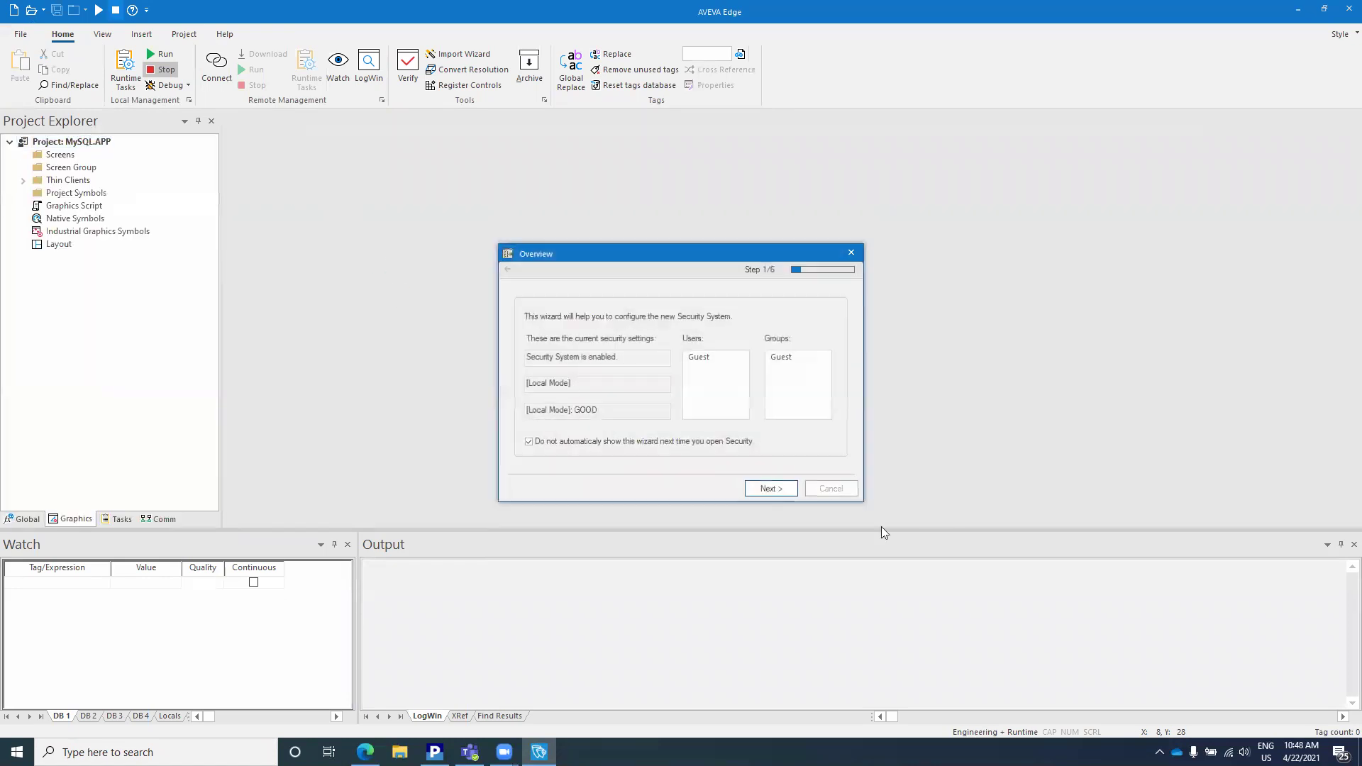
Step: Turn off Enable Security System in the security wizard and finish the wizard
click(790, 490)
click(571, 358)
click(766, 490)
click(767, 490)
click(766, 490)
click(766, 489)
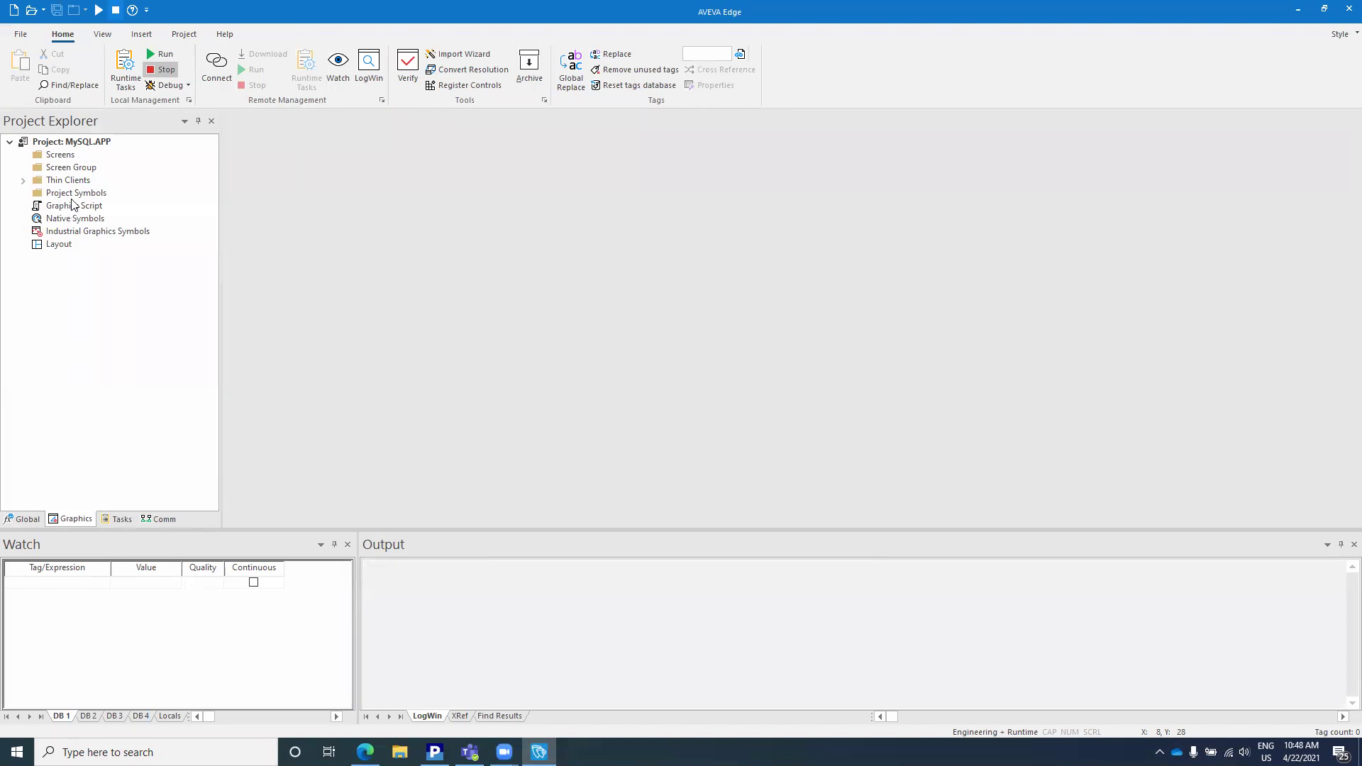
right_click(83, 141)
click(101, 149)
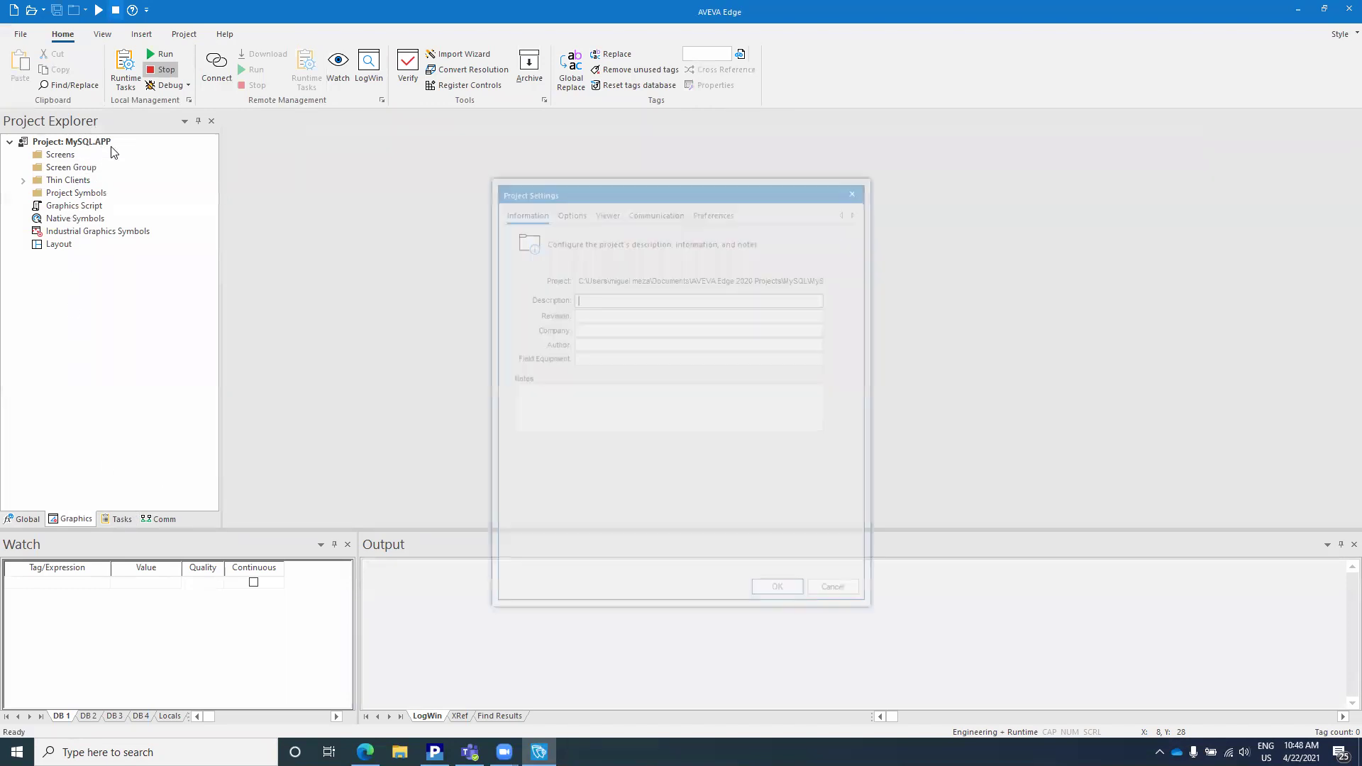
click(560, 213)
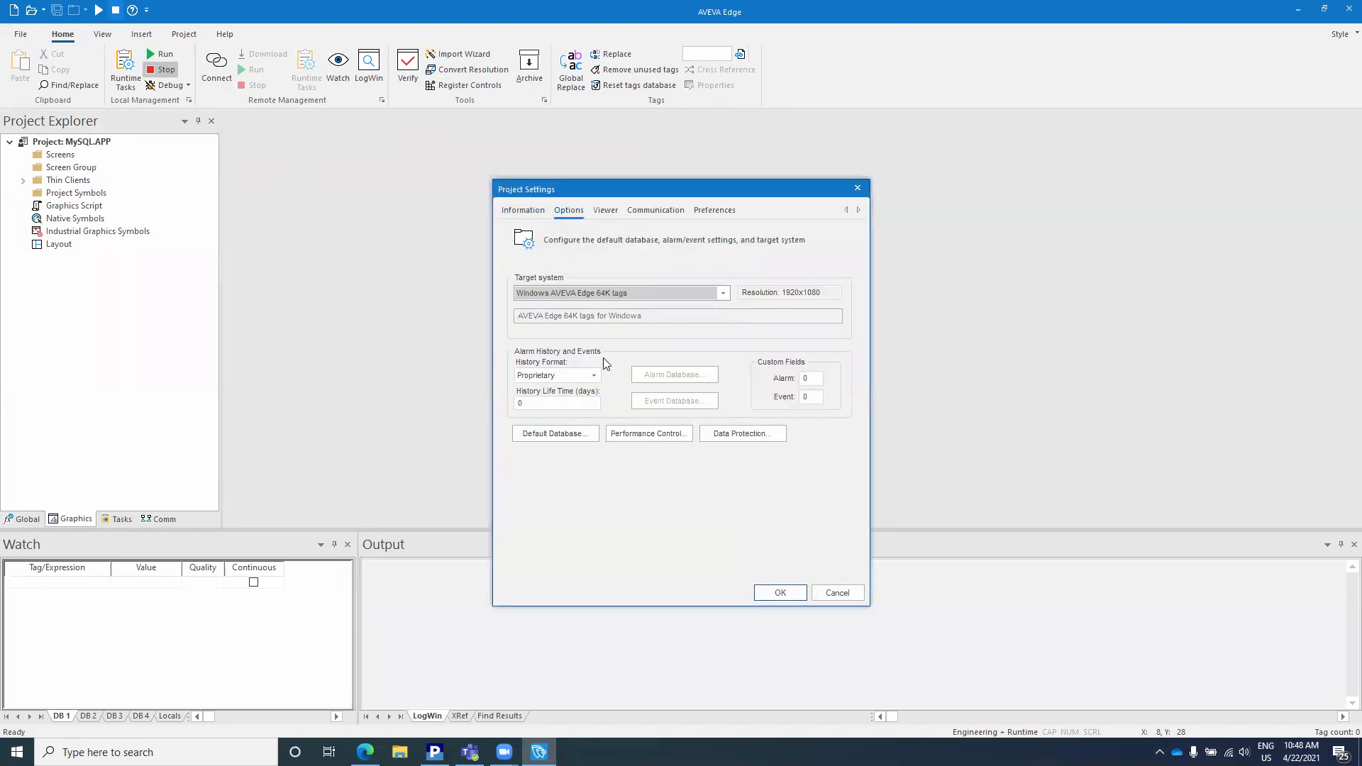
click(570, 432)
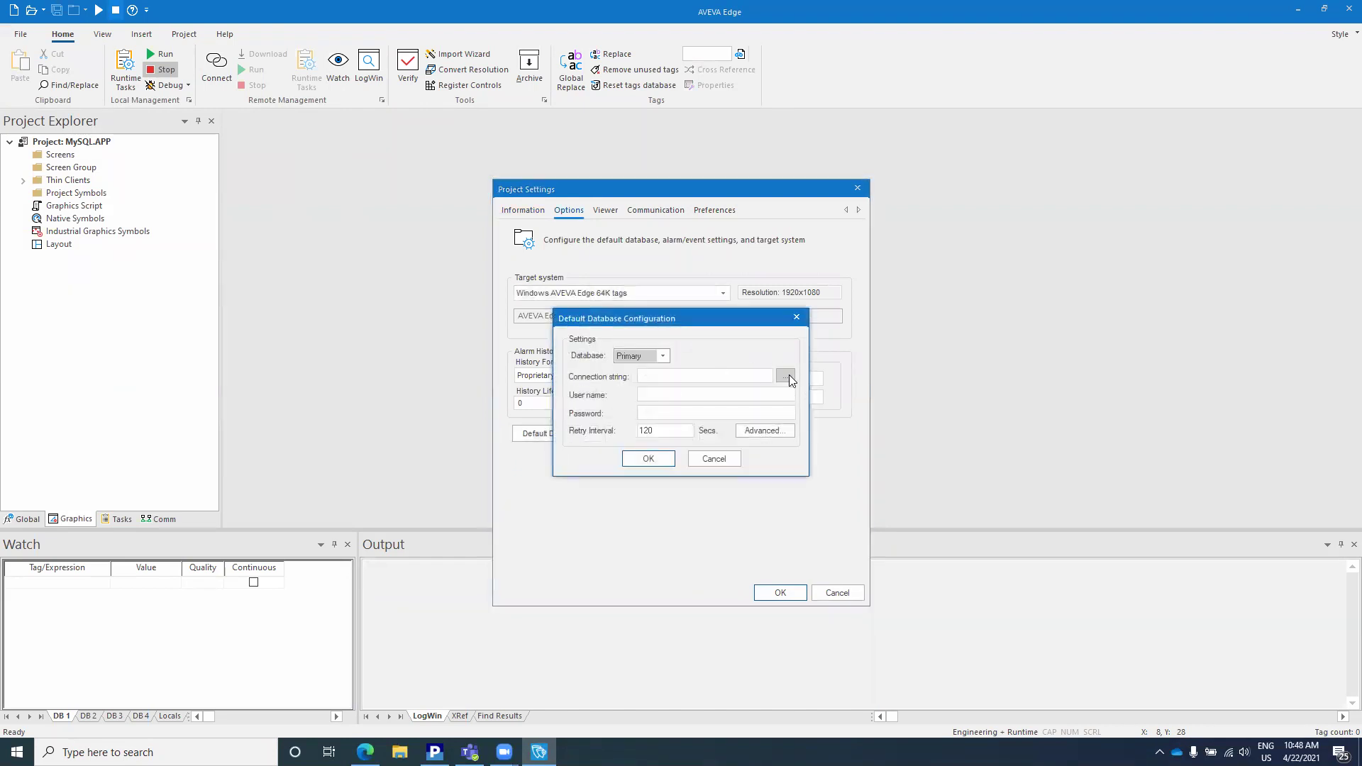
click(788, 376)
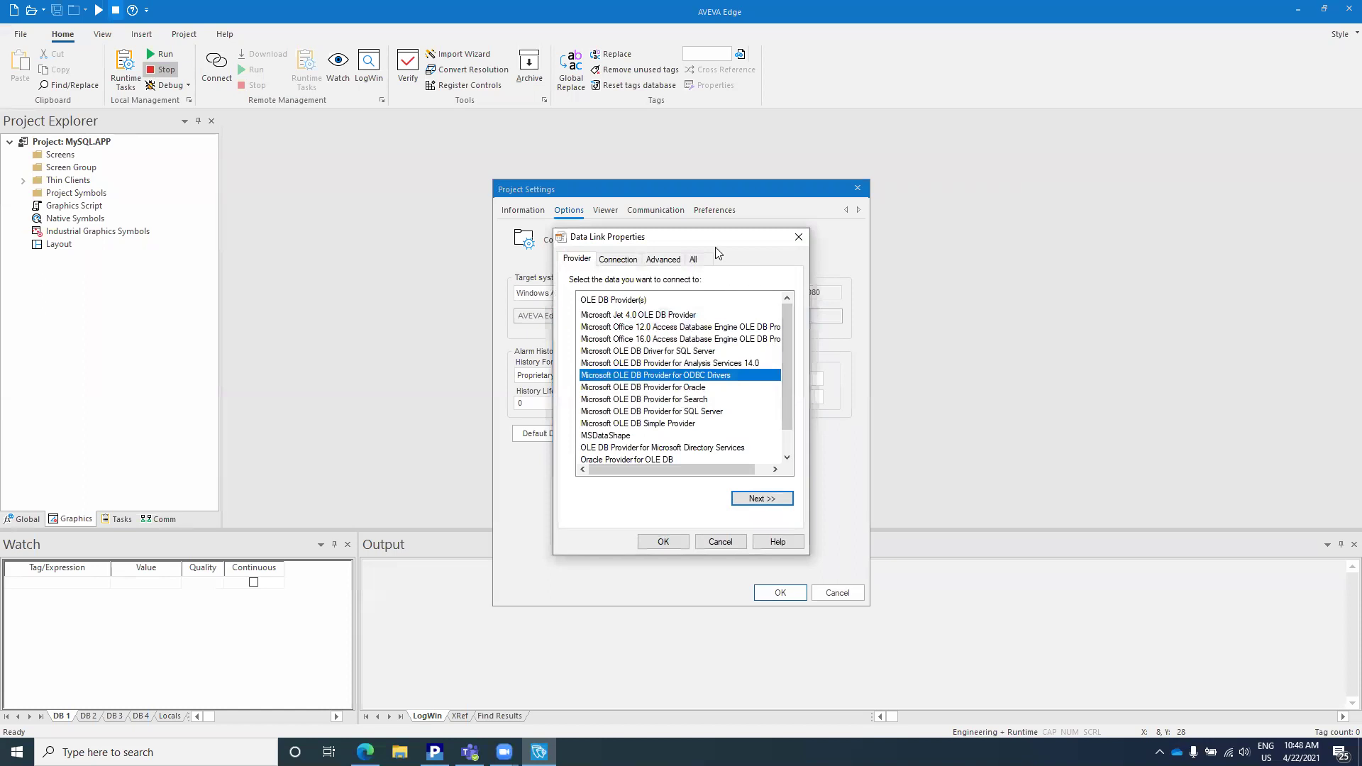
drag(742, 246, 1067, 216)
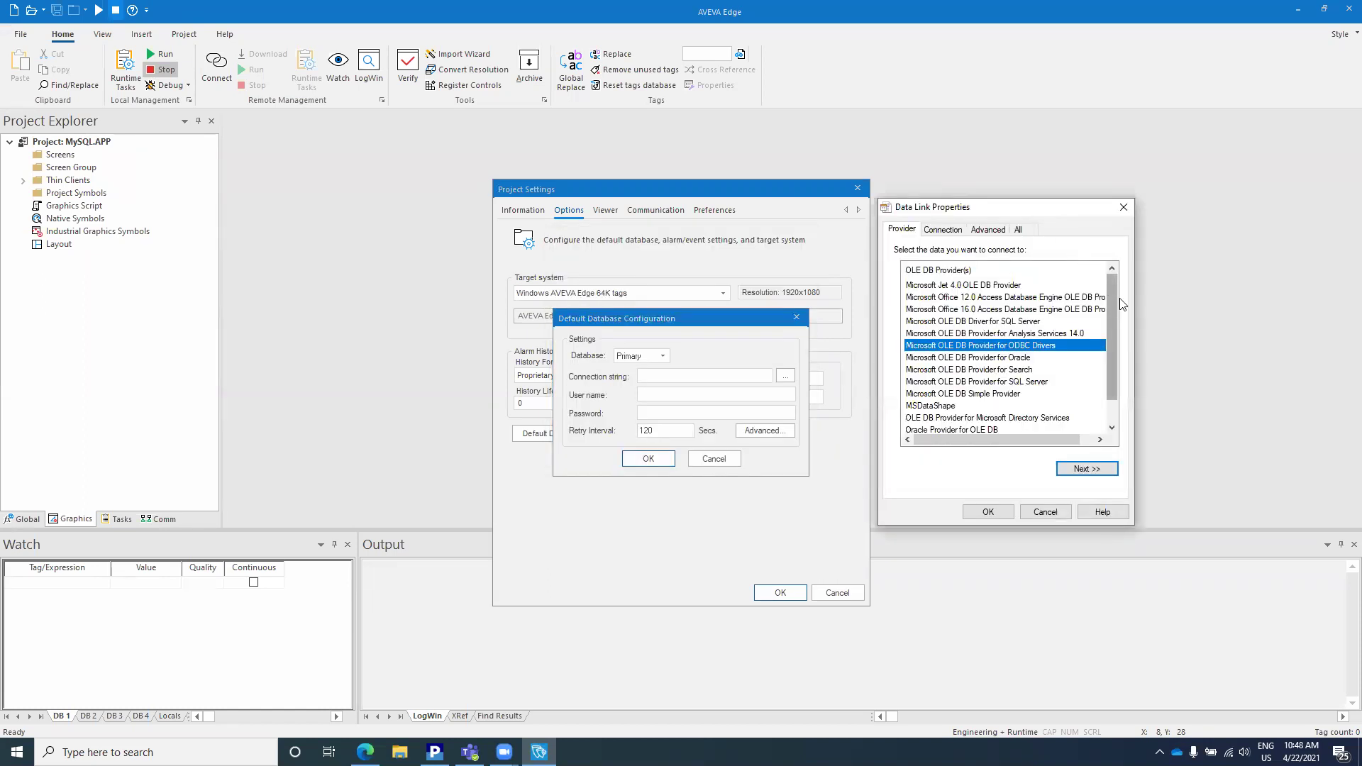
mouse_move(1112, 297)
mouse_down()
mouse_move(1128, 370)
mouse_move(1111, 298)
mouse_up()
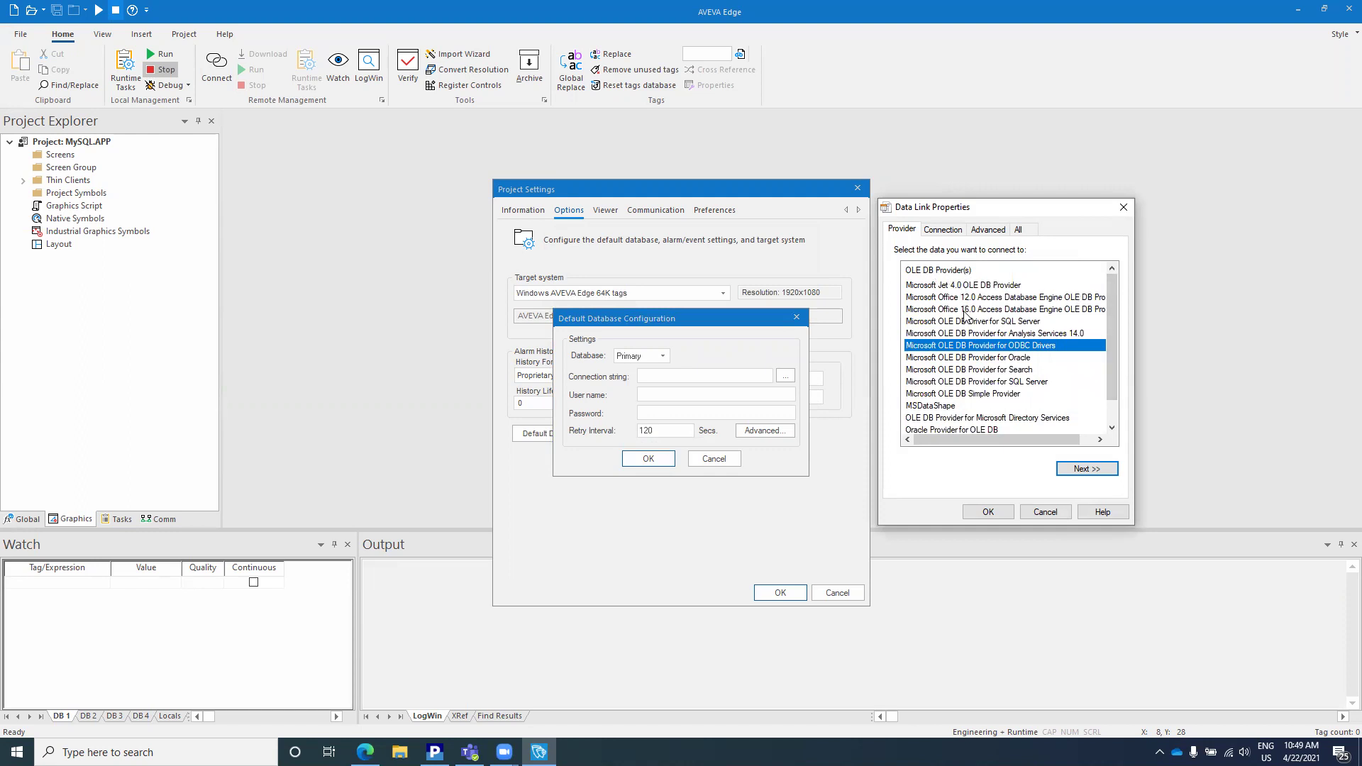
scroll(968, 323, down, 1)
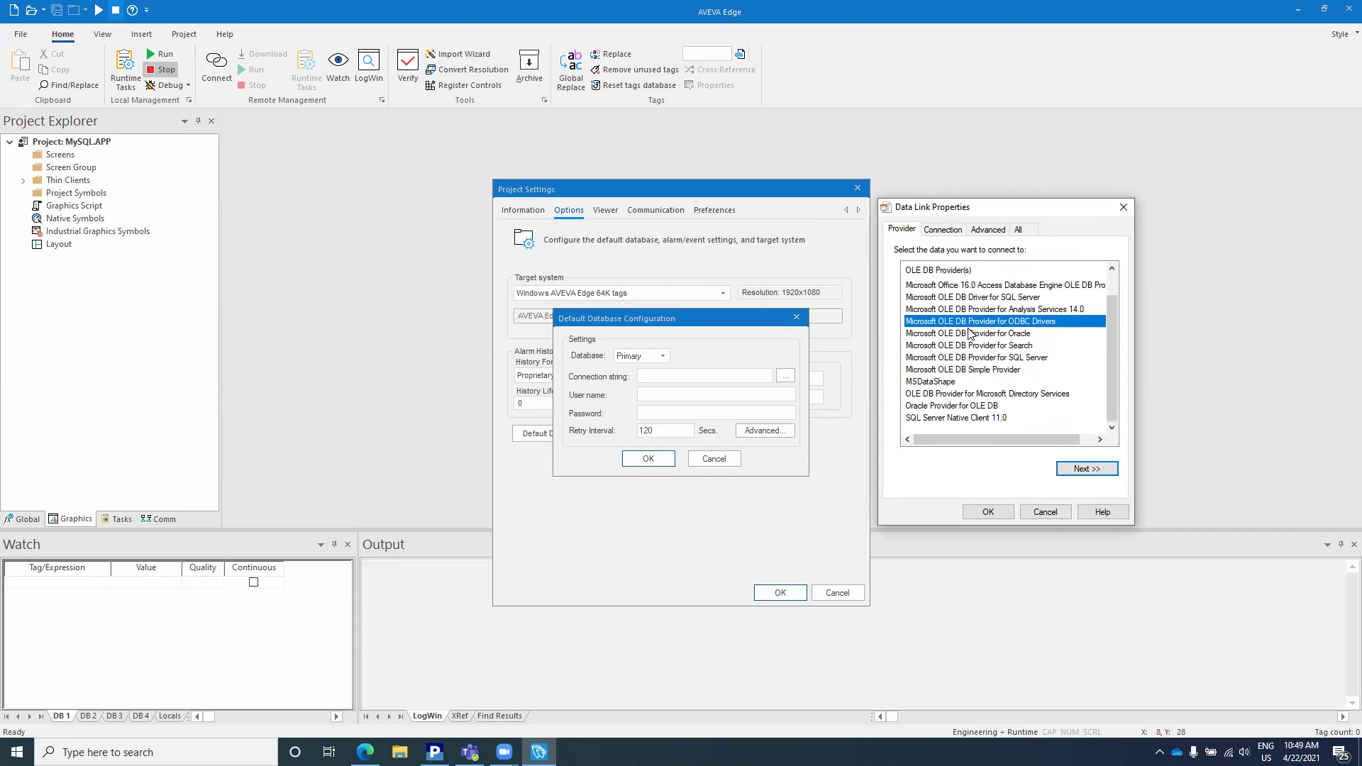
key(Escape)
key(Escape)
key(Escape)
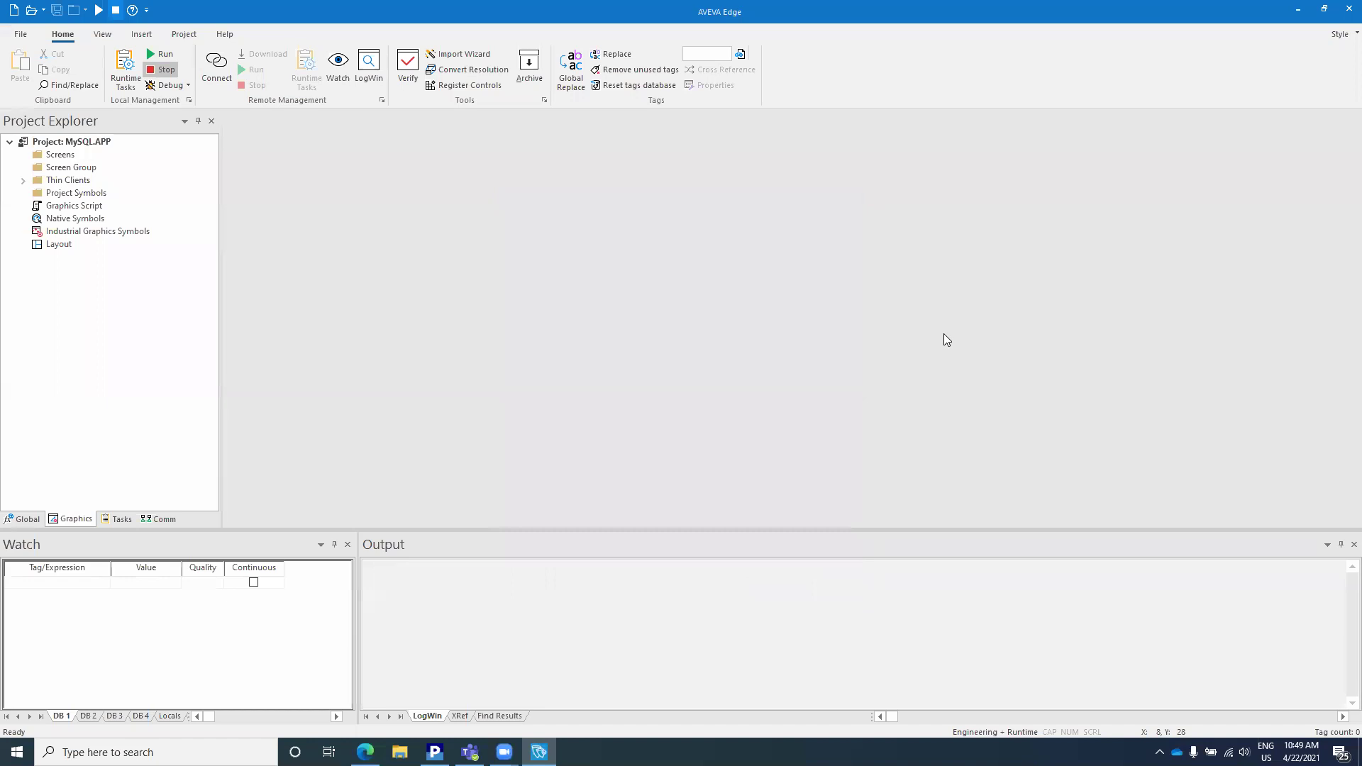
Step: Open the Technical Reference maximized, search 'mysql', and open the Using MySQL topic
click(226, 34)
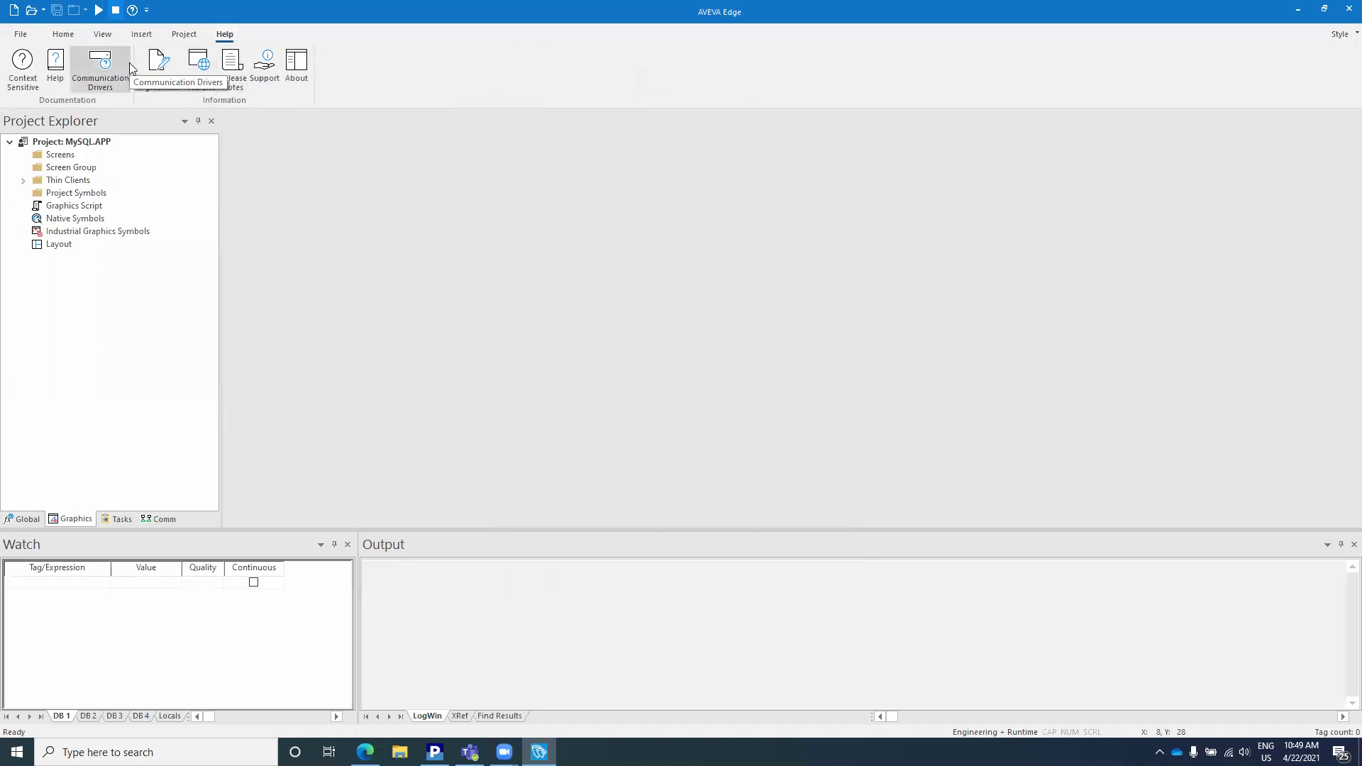
click(57, 66)
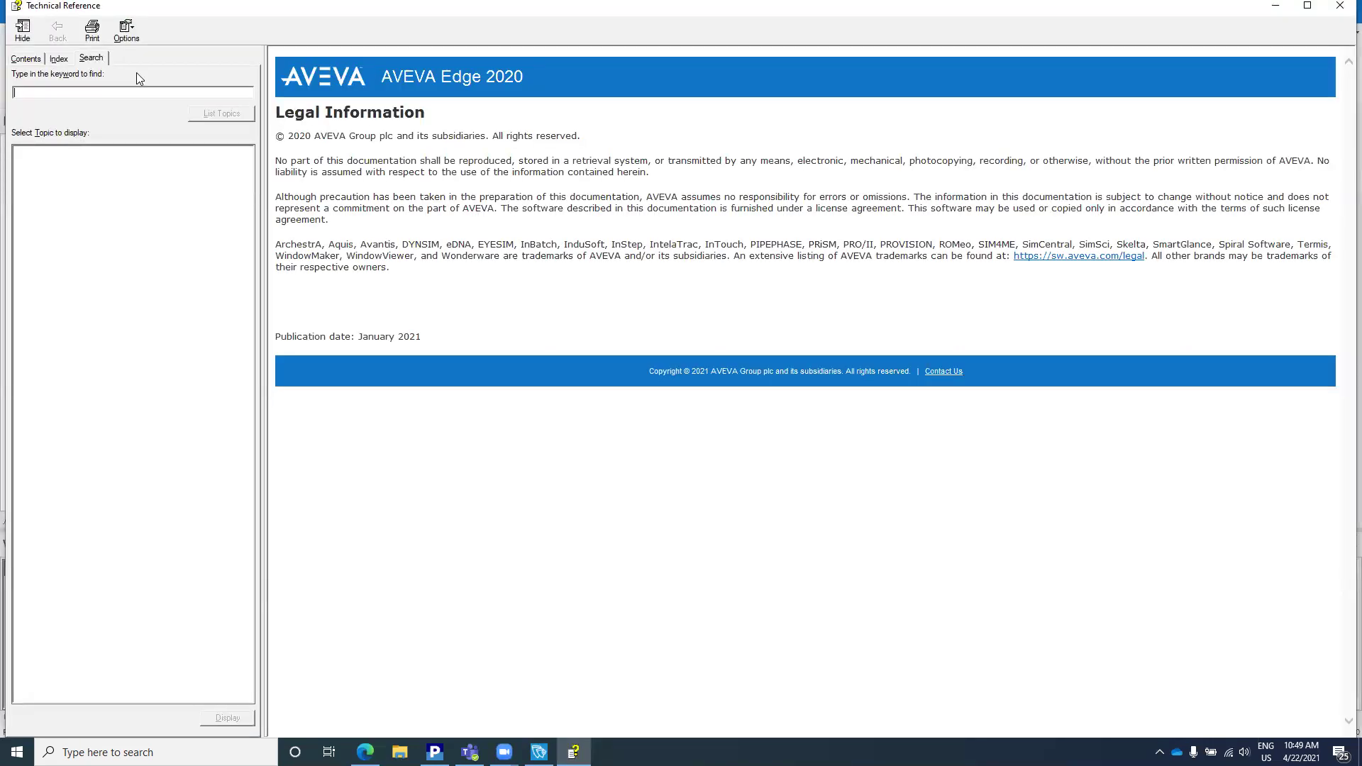
double_click(173, 8)
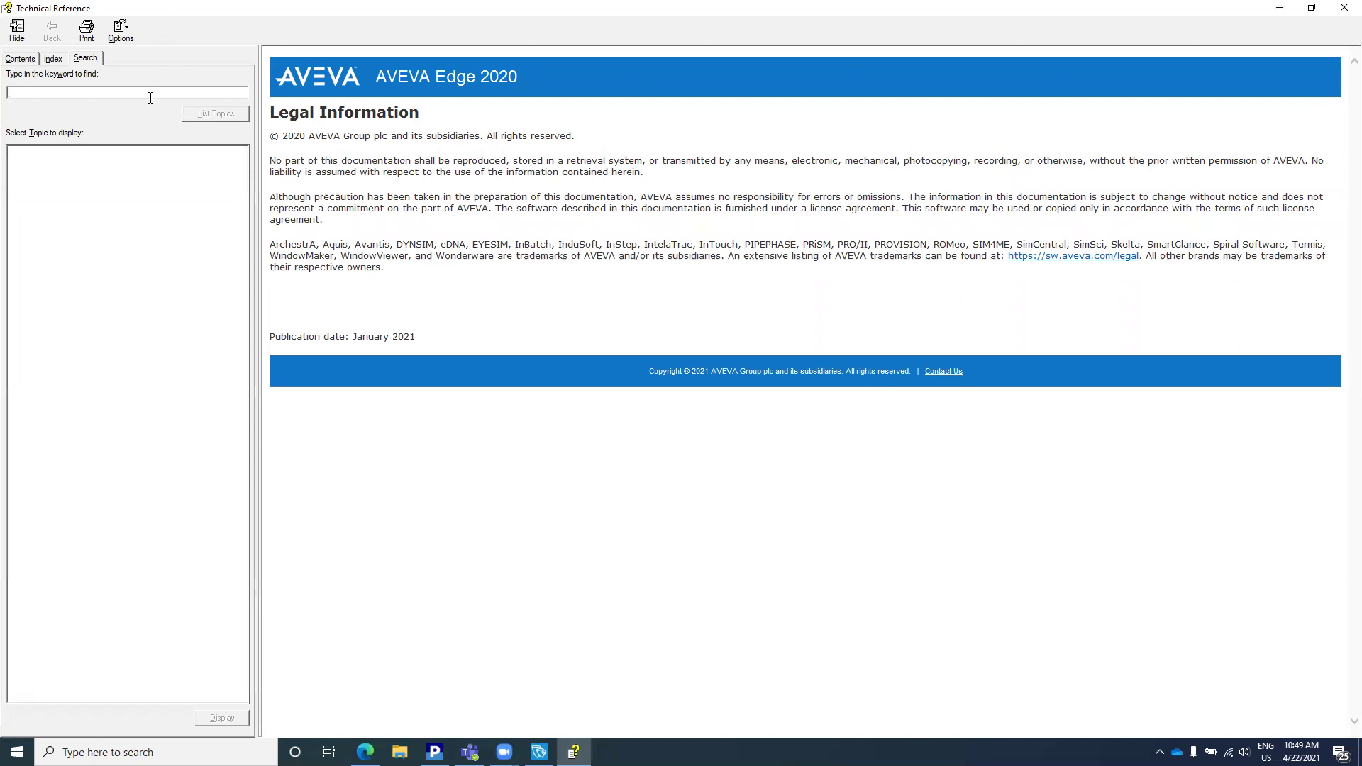
text(mysql)
key(Return)
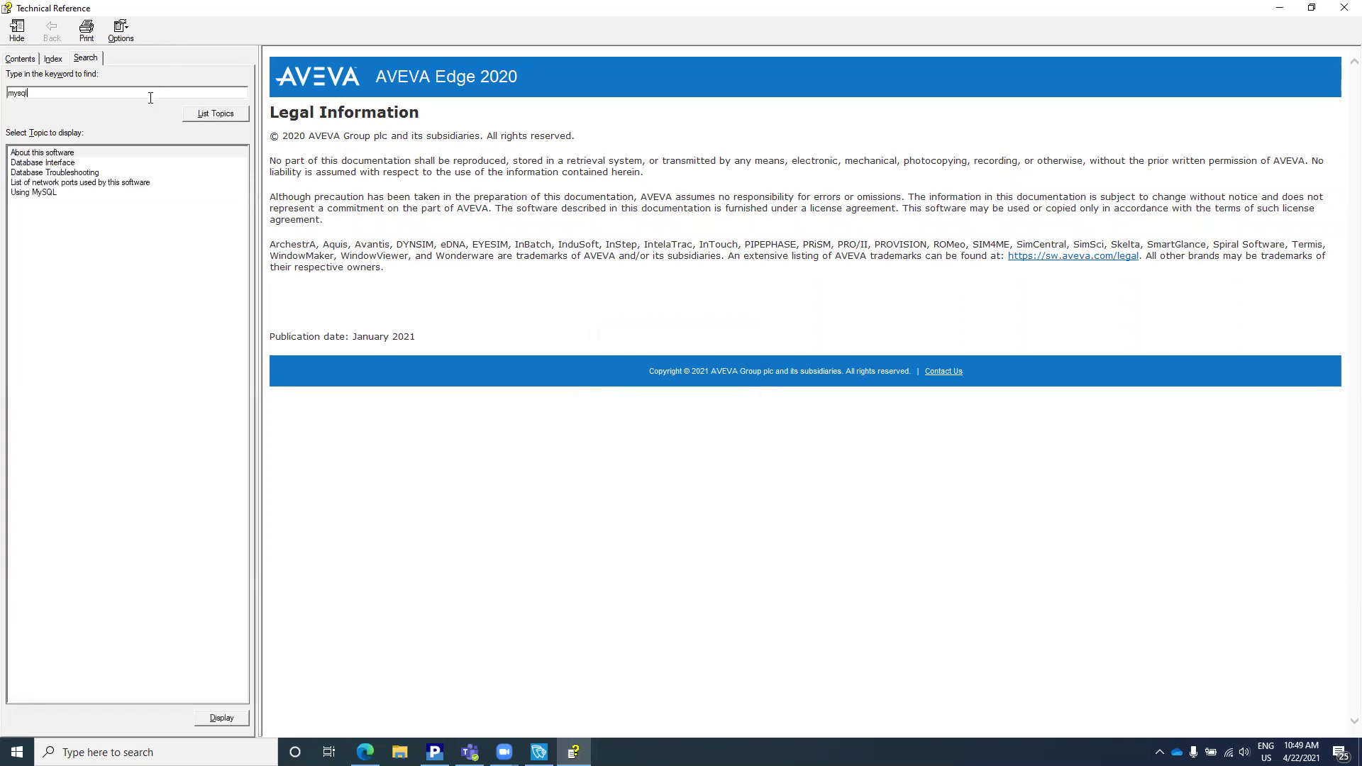
double_click(39, 192)
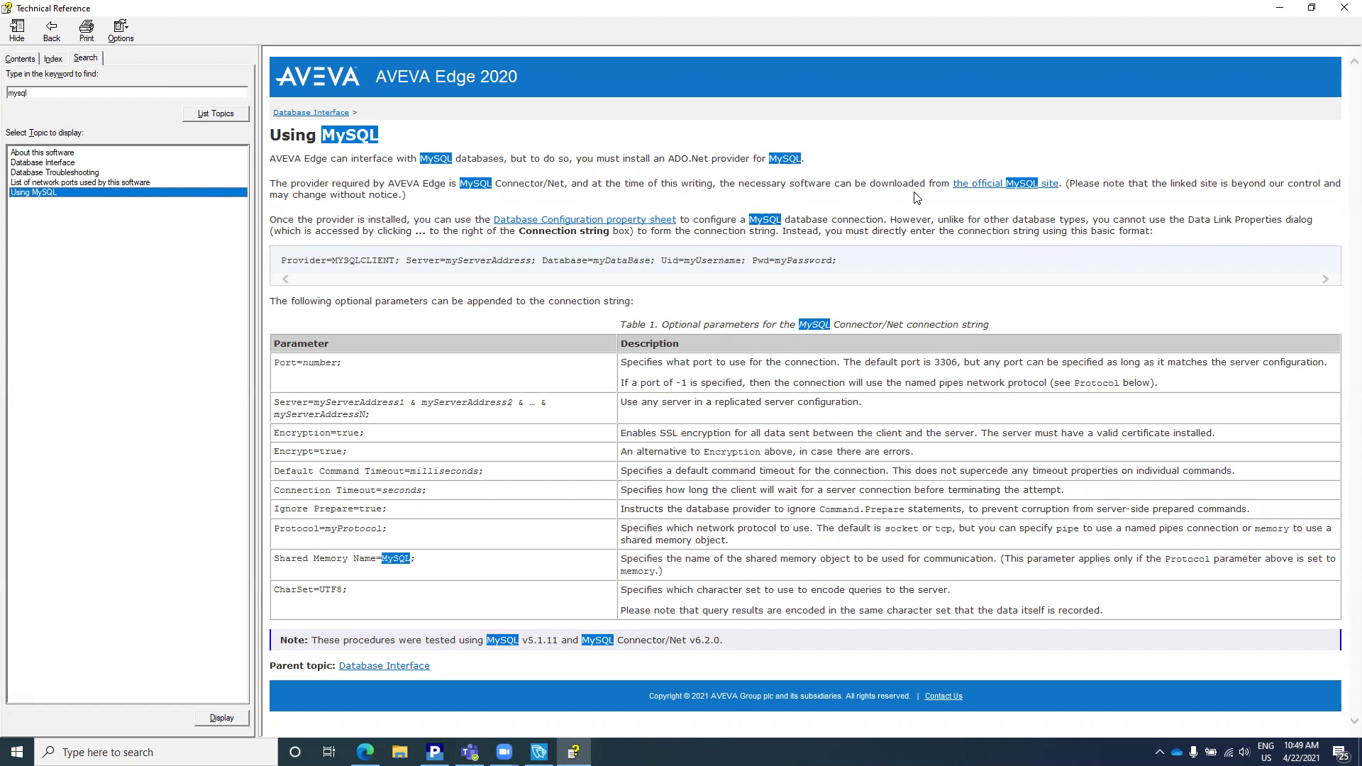
Step: Download the 32-bit Connector/NET 8.0.24 MSI from the MySQL site without logging in, then open it
click(980, 184)
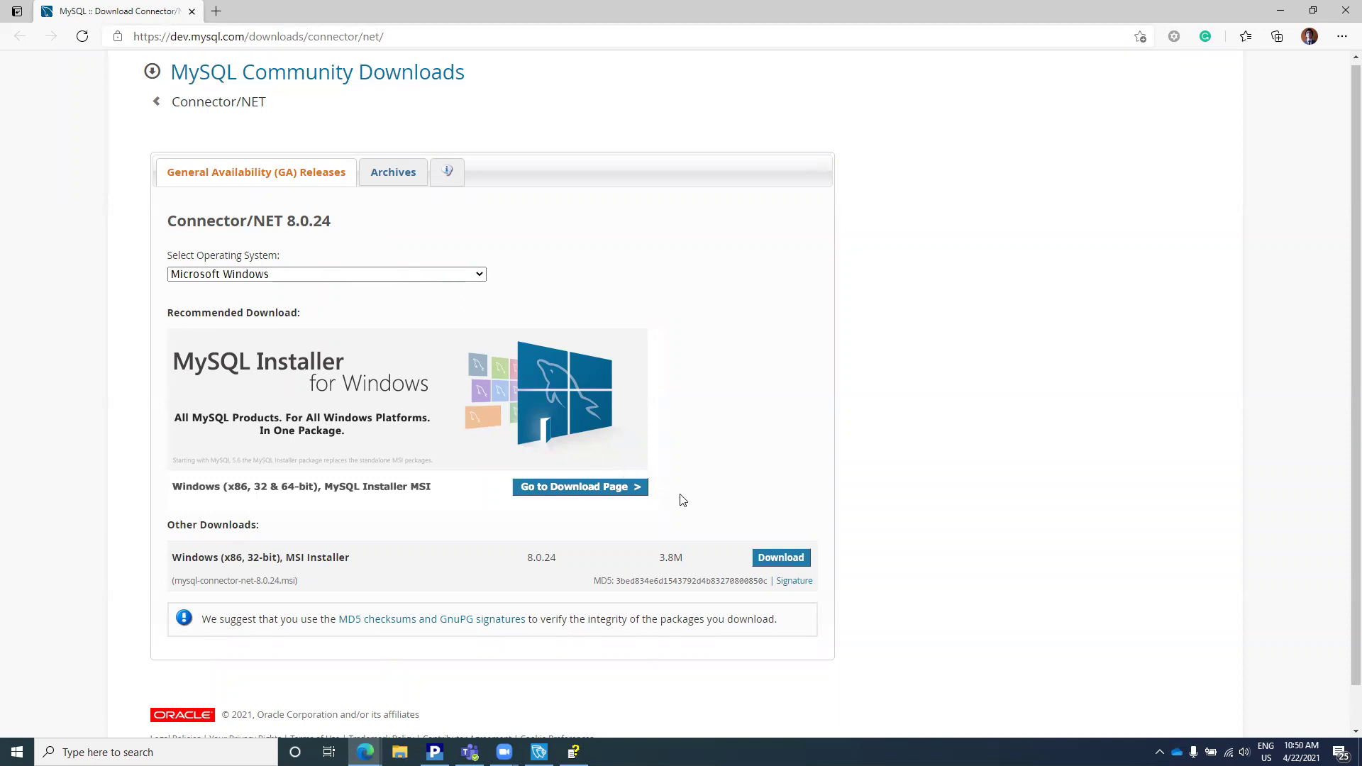
click(784, 558)
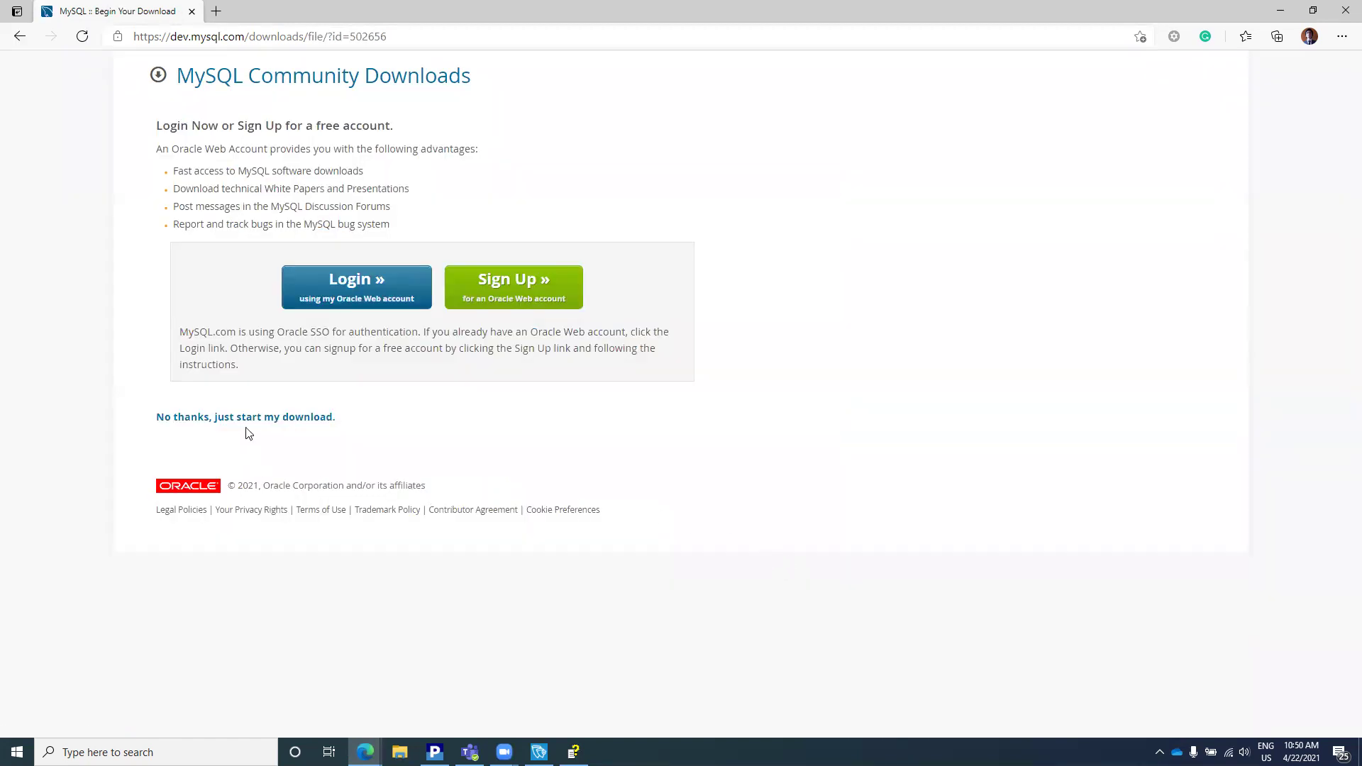
click(244, 420)
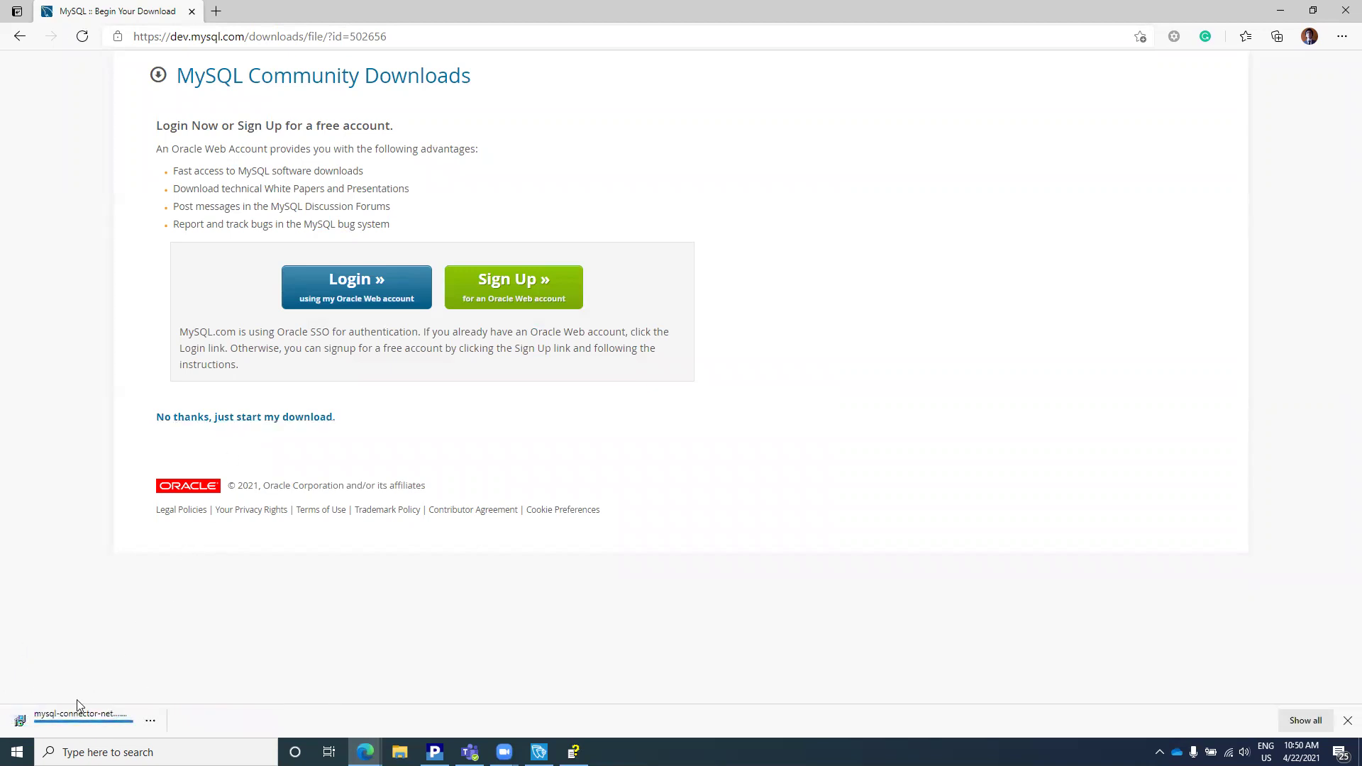
click(80, 722)
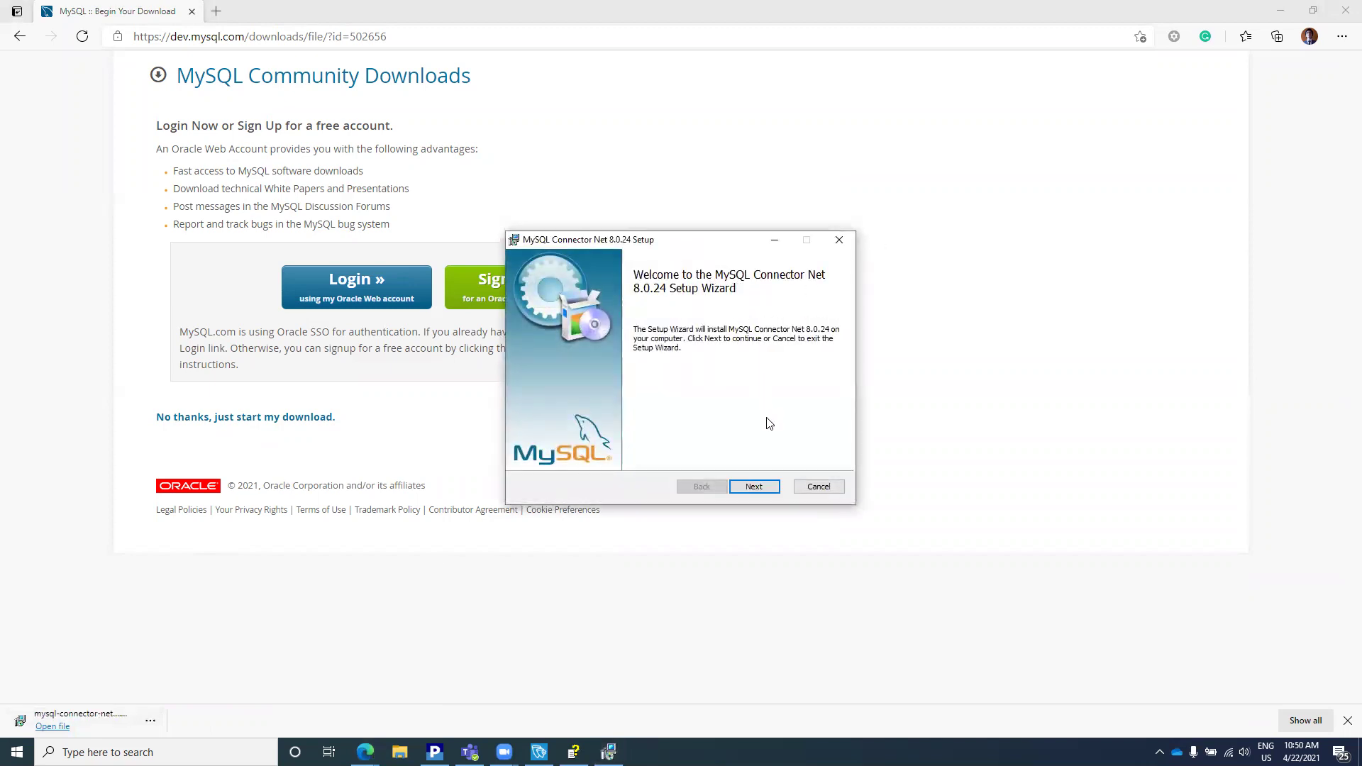
Step: Install Connector/NET 8.0.24 with the Typical setup and close the wizard once complete
click(756, 488)
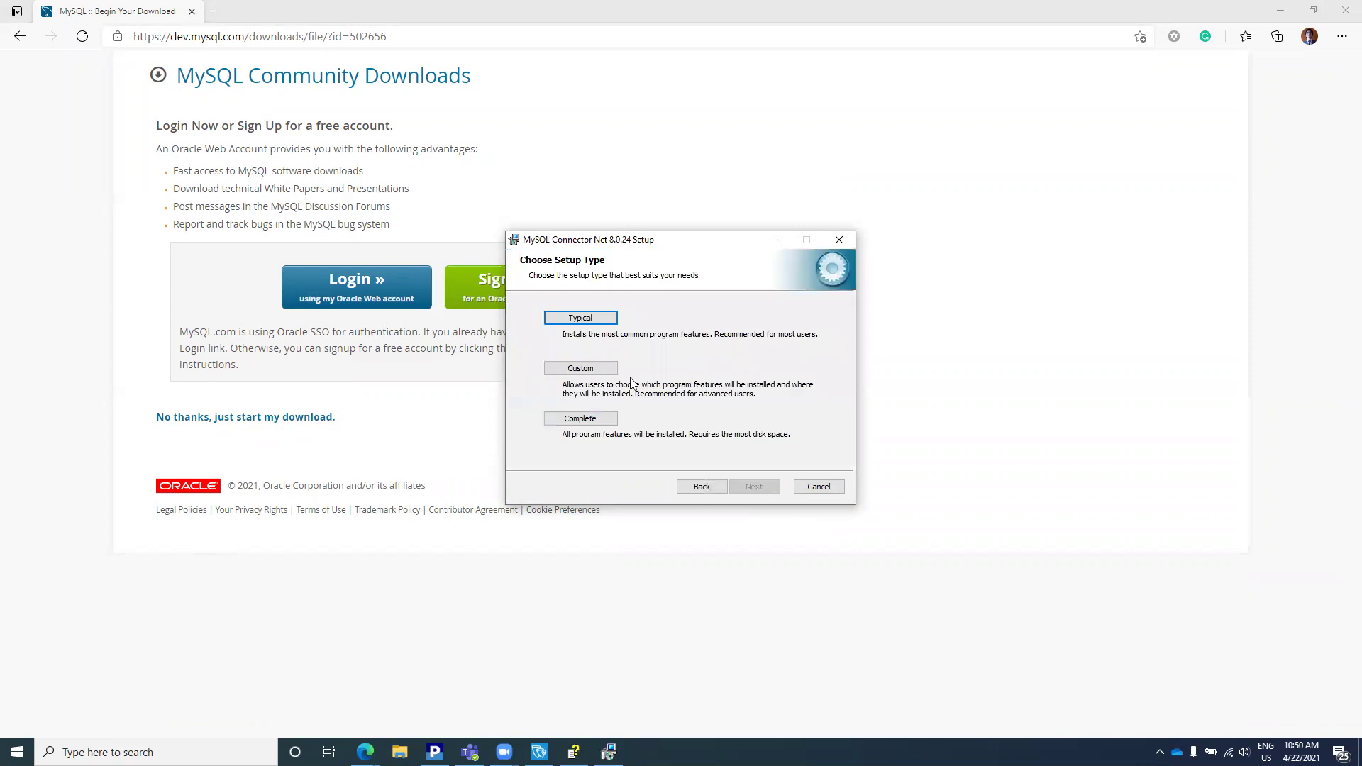
click(591, 319)
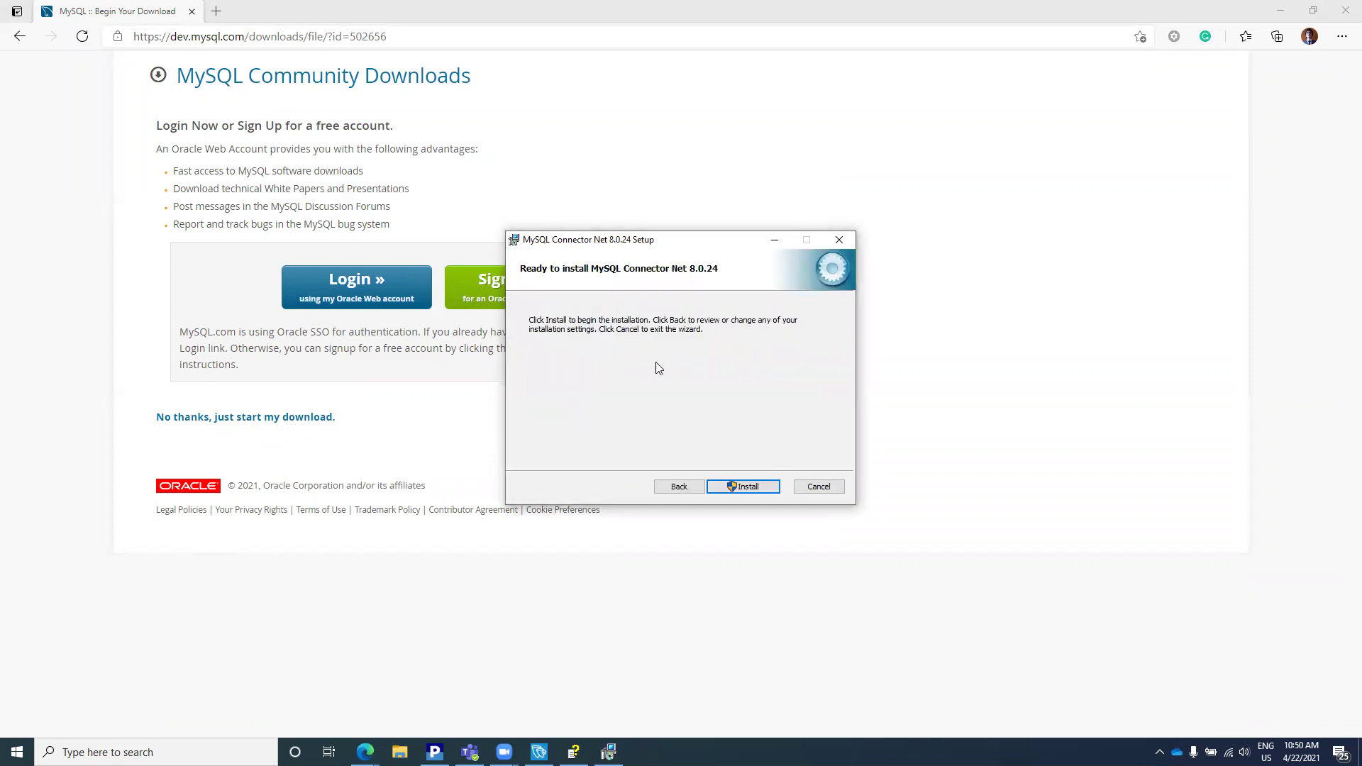
click(738, 487)
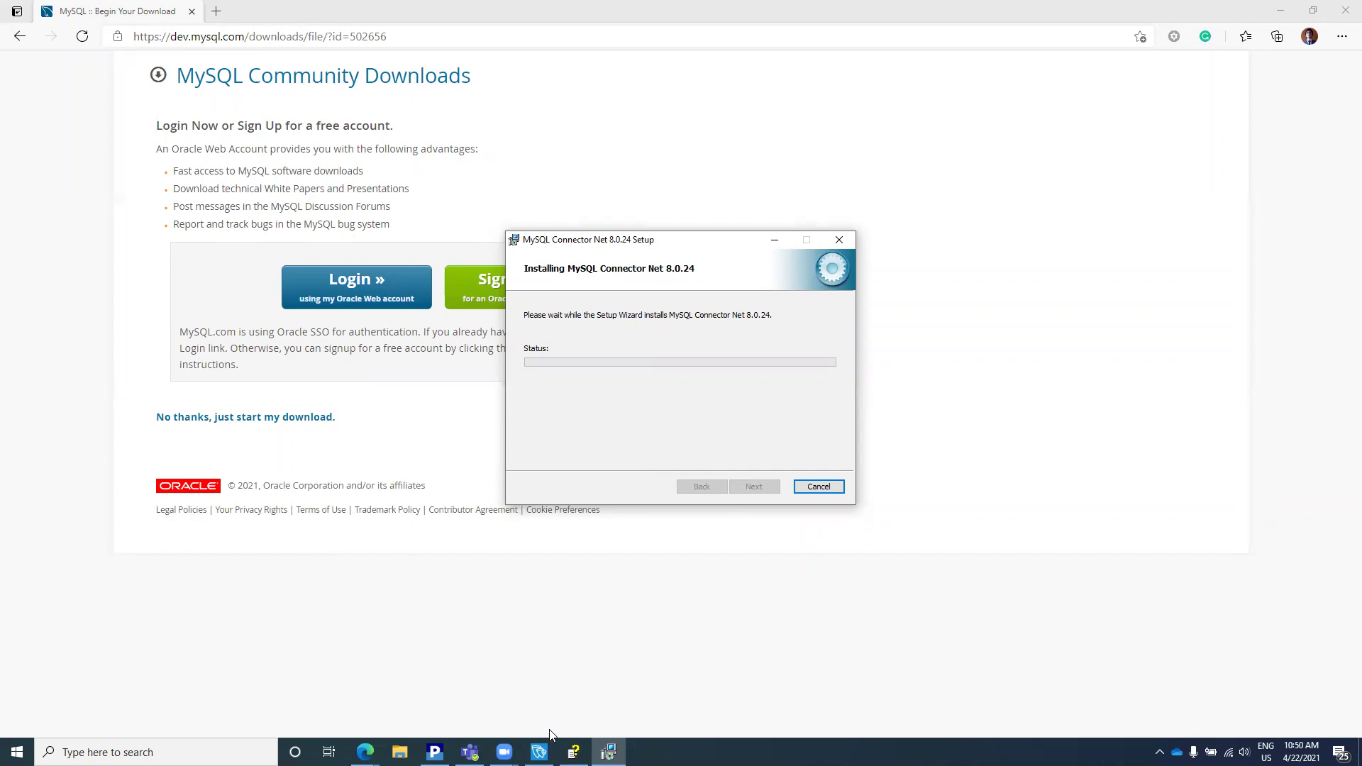
click(539, 752)
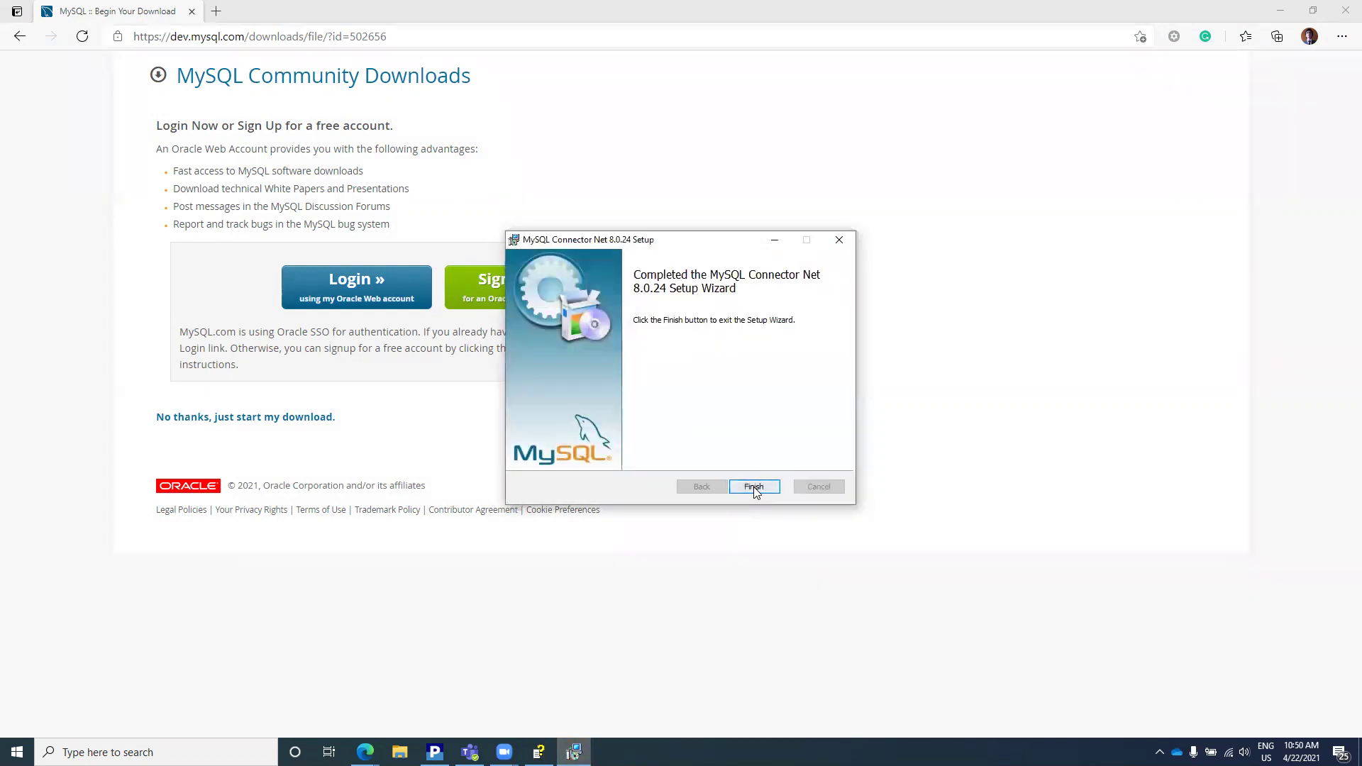
click(754, 490)
Step: Relaunch AVEVA Edge, close Screen1, and open Data Link Properties for the default database connection
key(super)
text(ave)
key(Return)
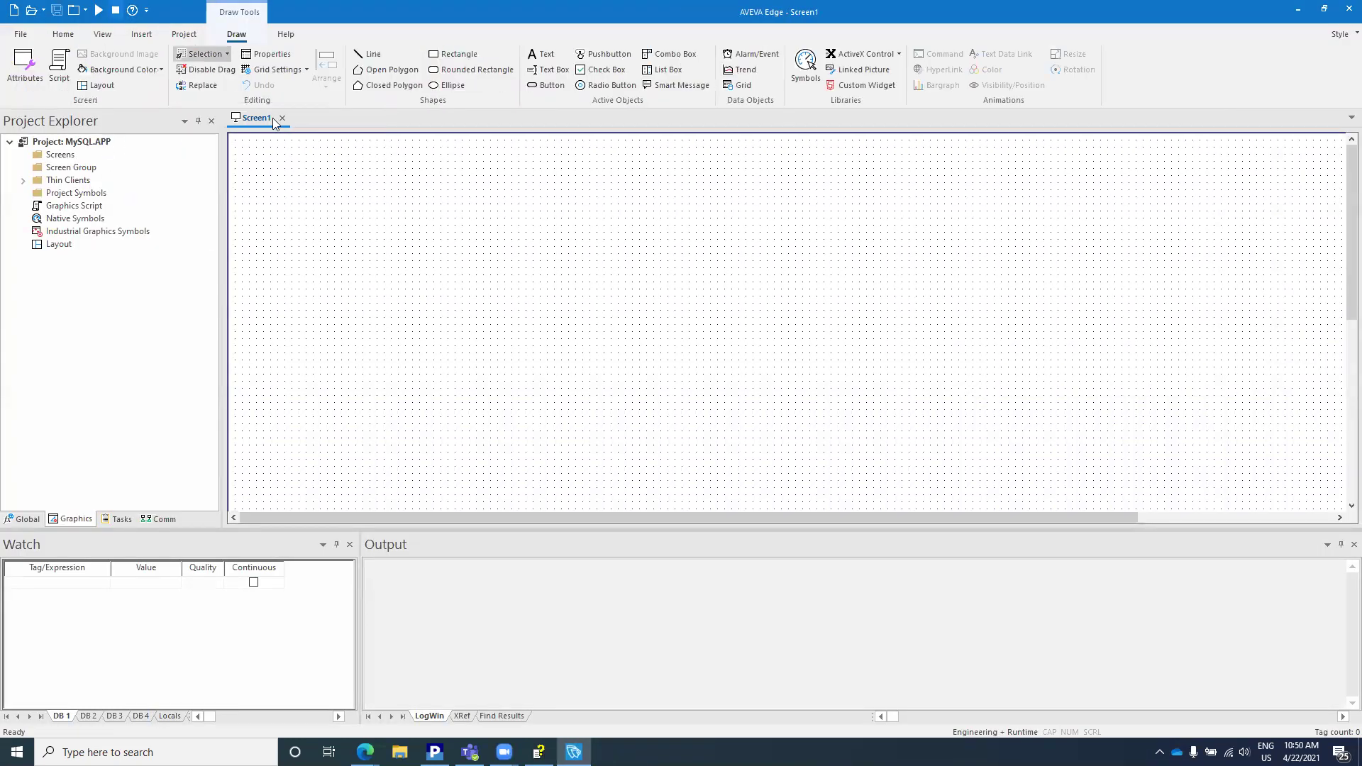
click(282, 118)
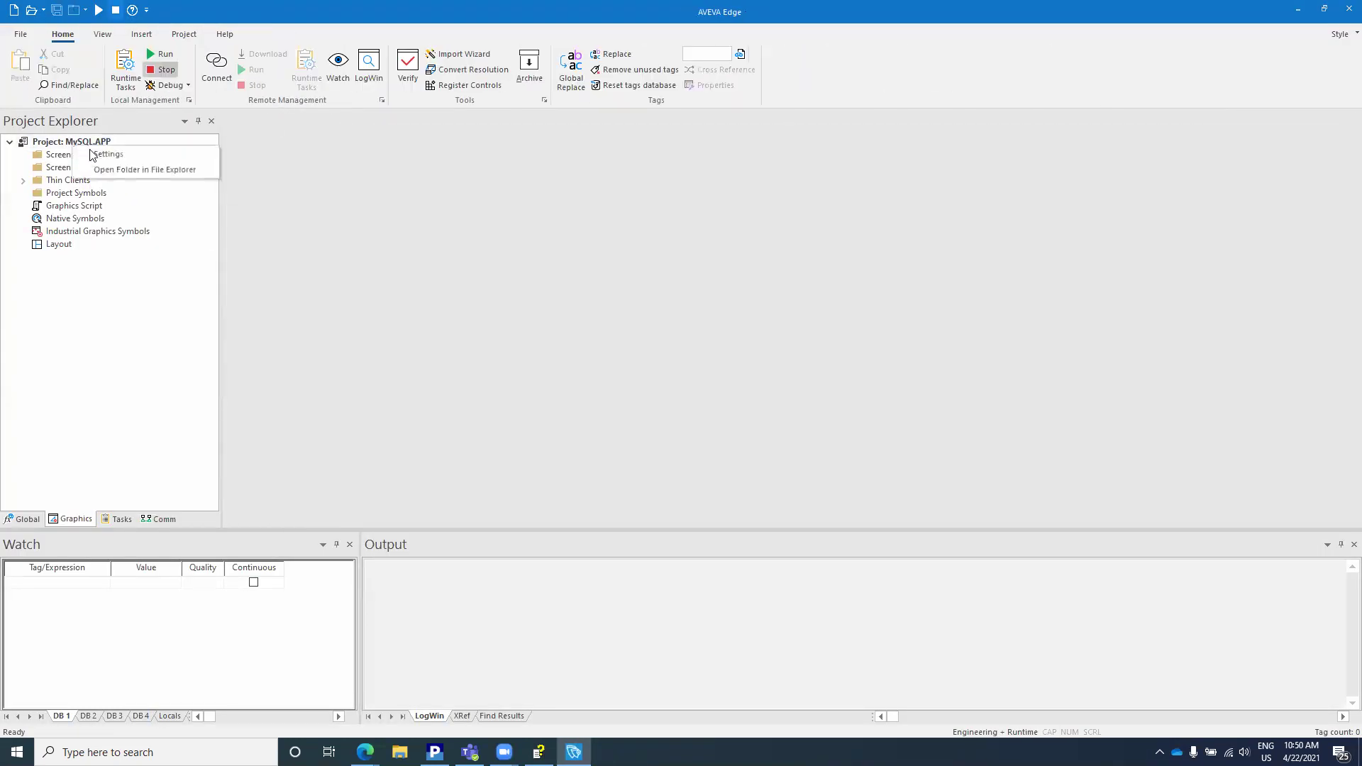
click(571, 212)
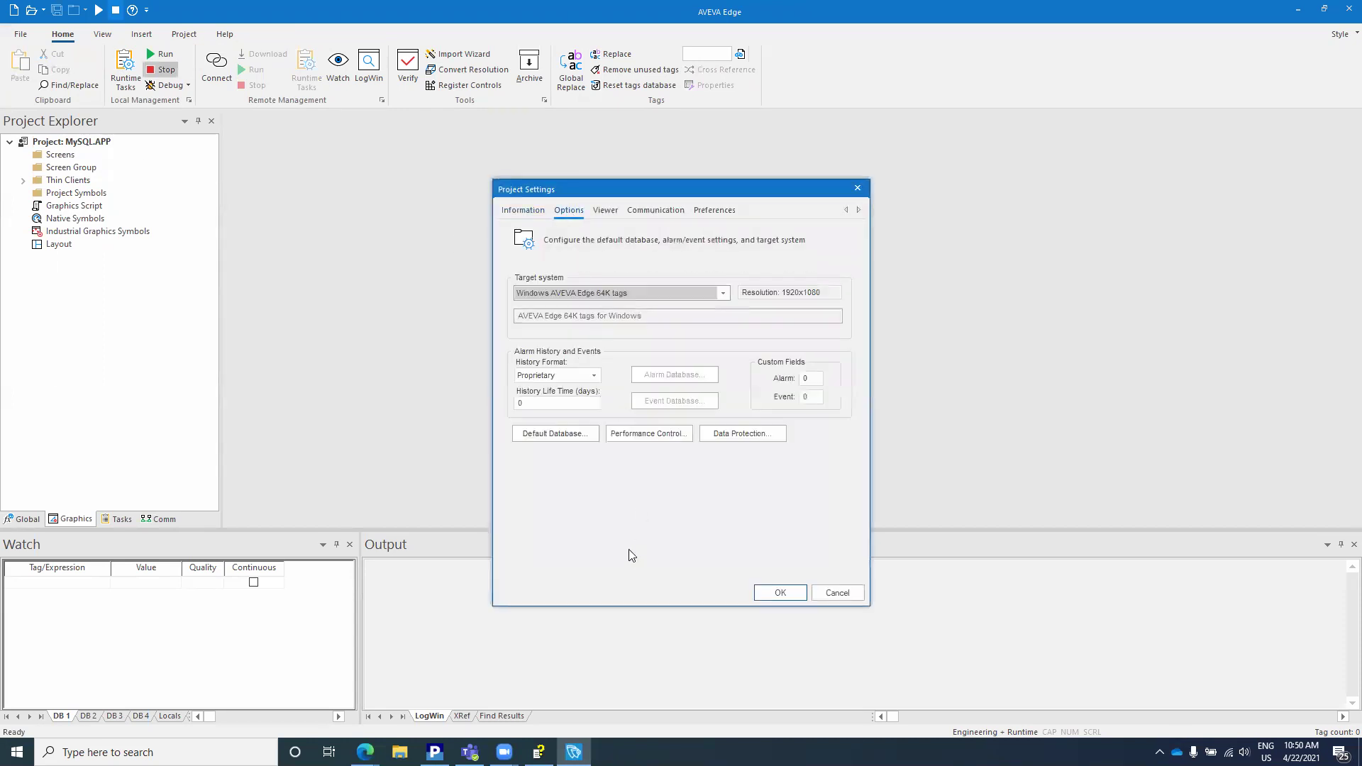
click(580, 434)
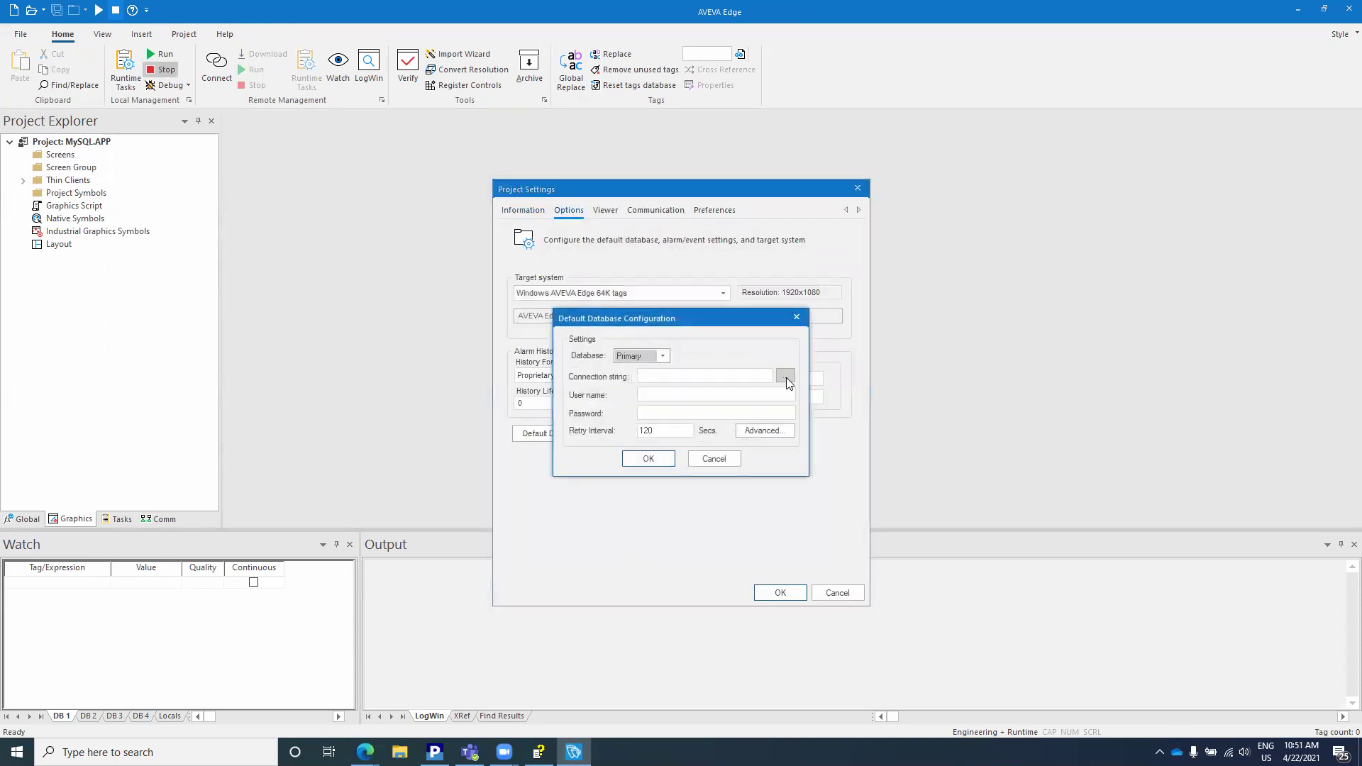
click(787, 376)
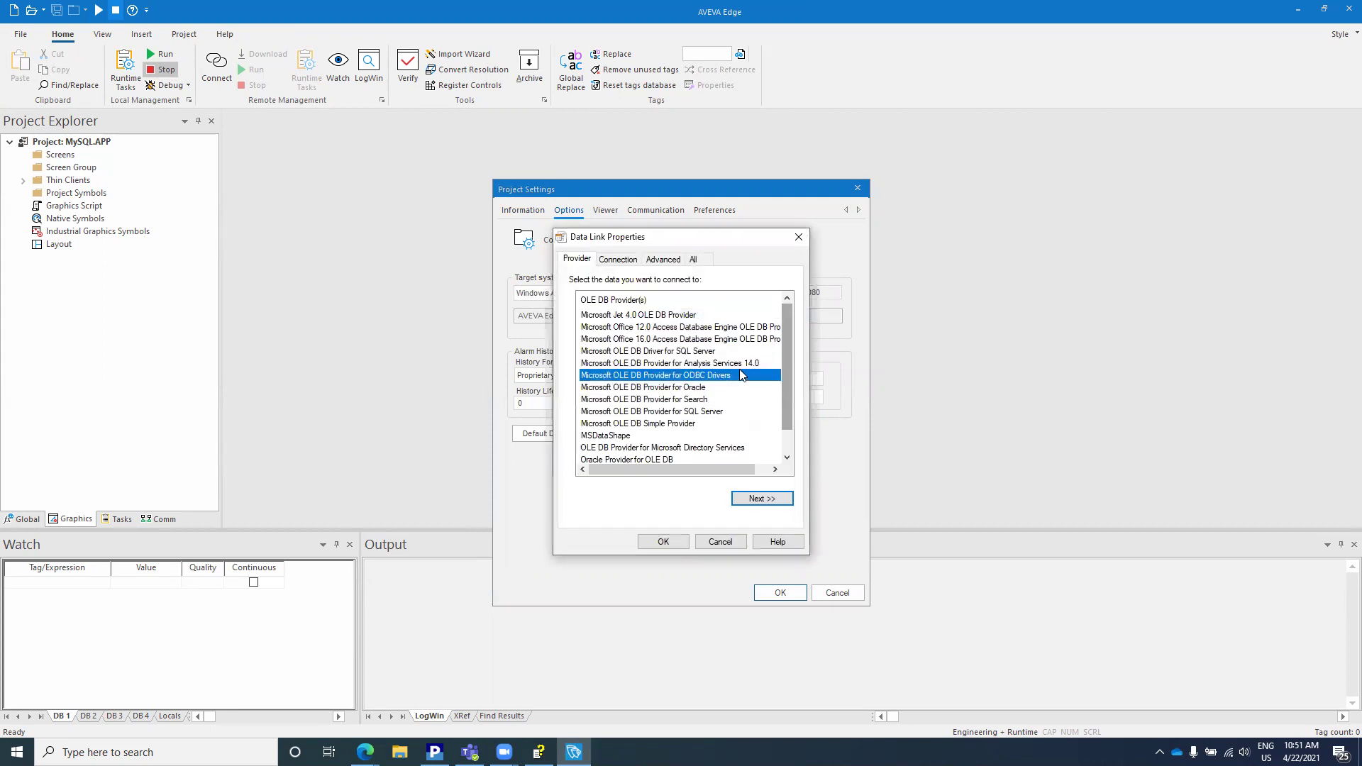
Step: Browse the providers: ODBC Drivers, Oracle Provider for OLE DB, Microsoft OLE DB Simple Provider
click(740, 376)
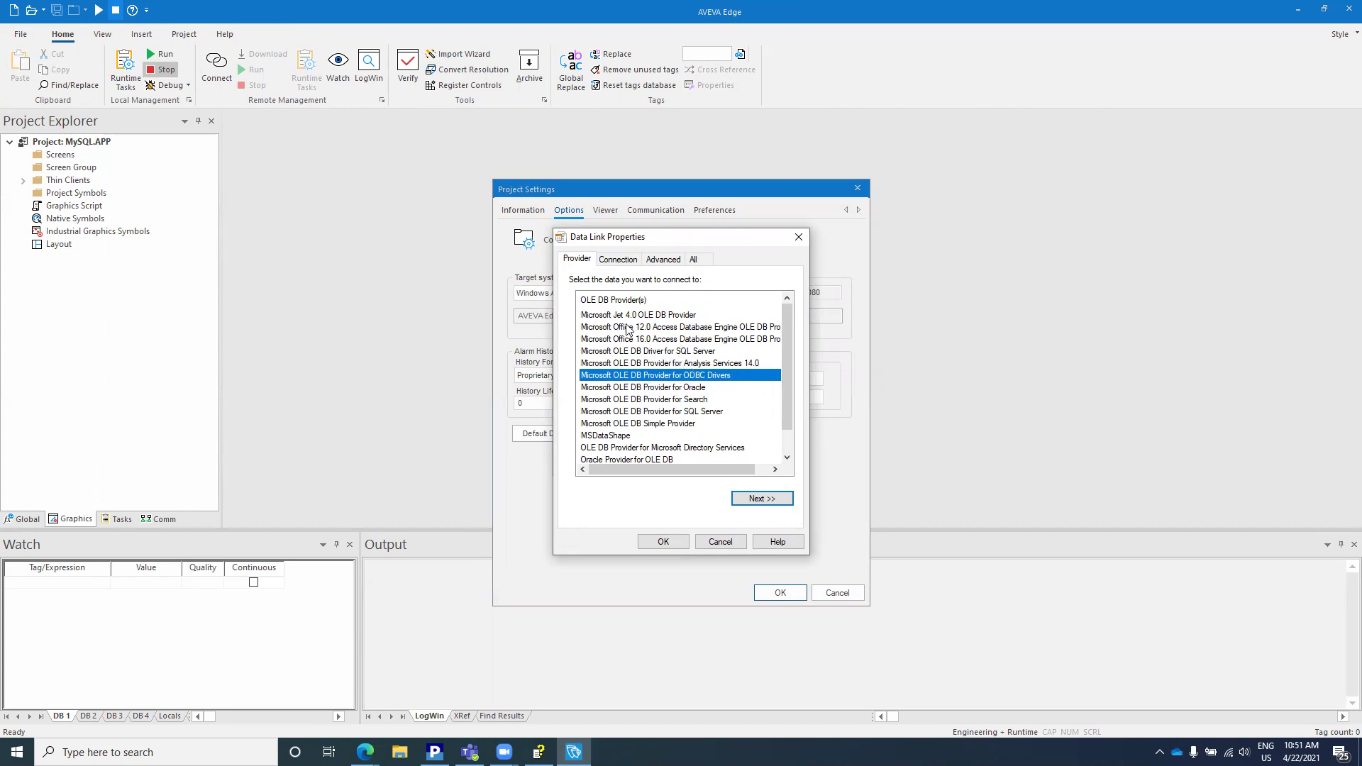
scroll(636, 340, down, 1)
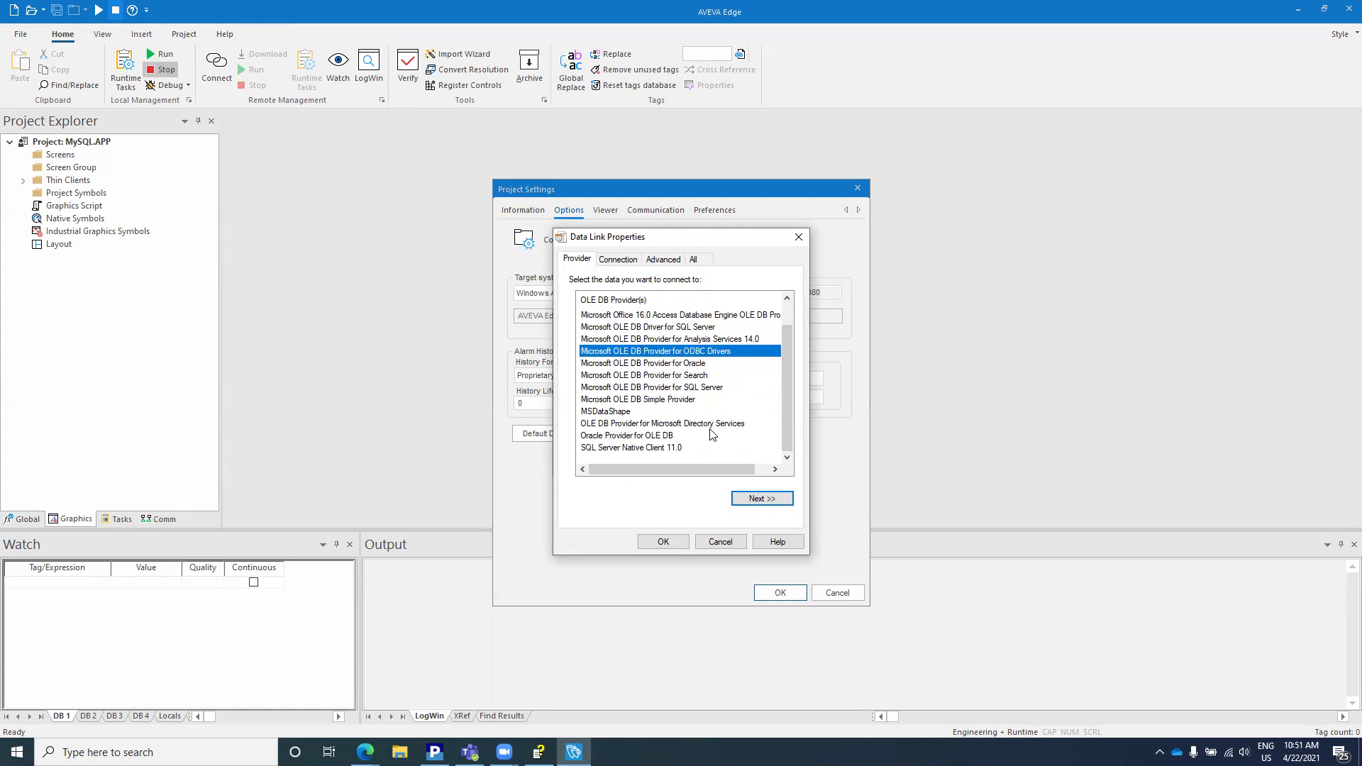
scroll(706, 423, up, 1)
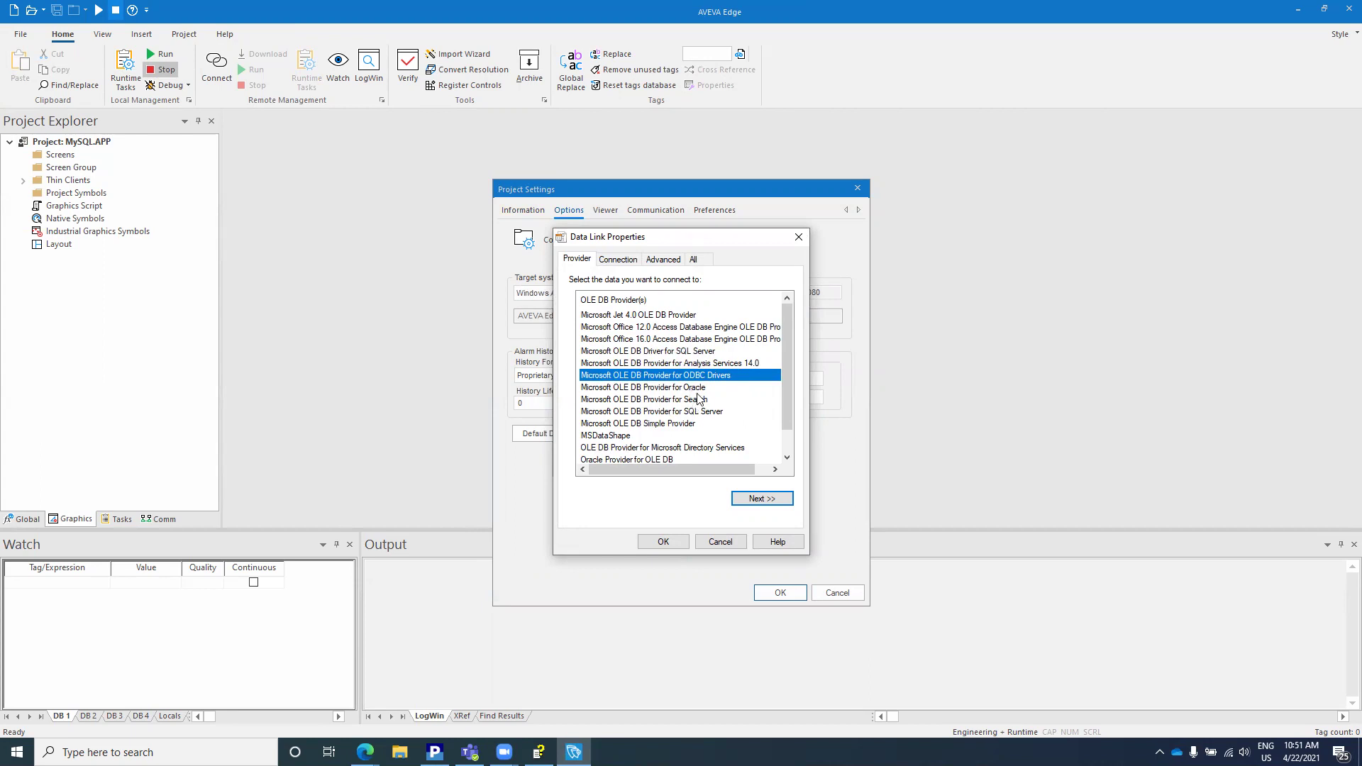
scroll(712, 423, down, 1)
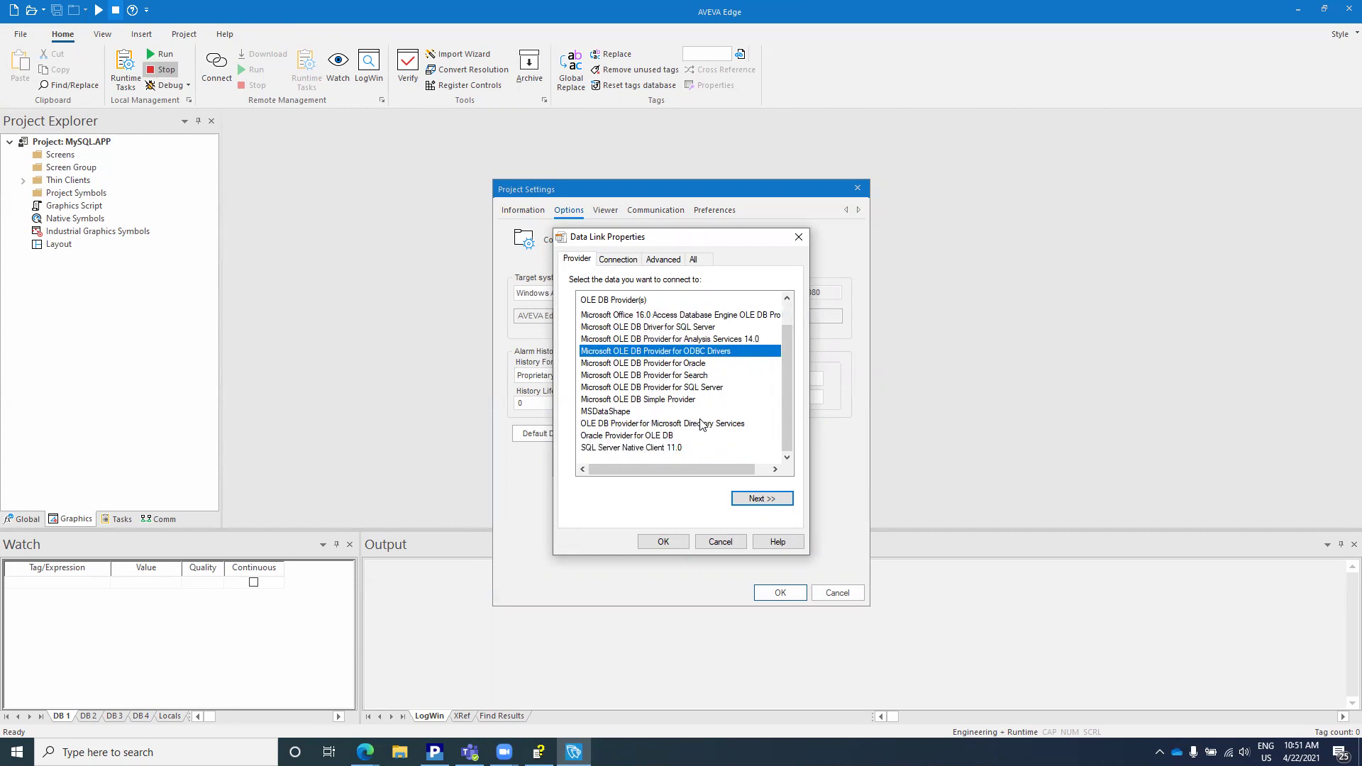
click(653, 436)
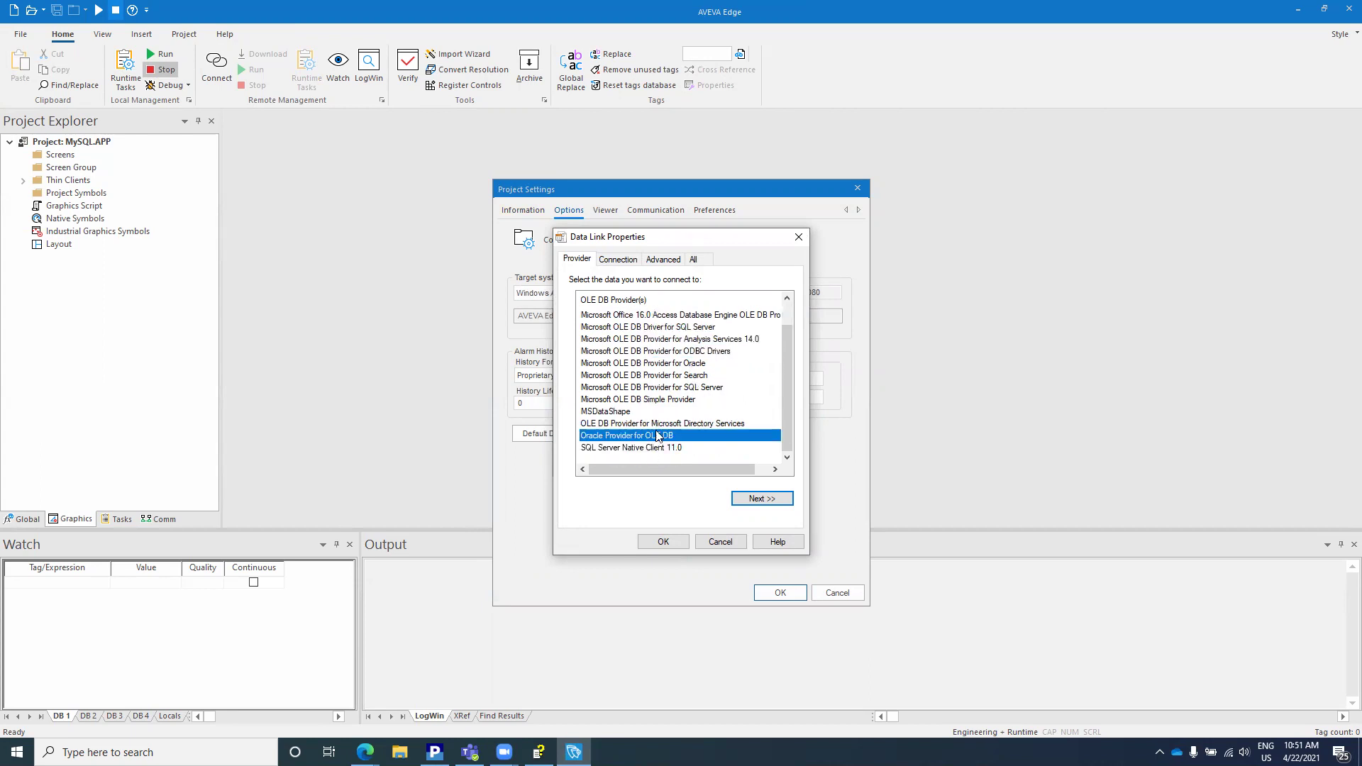
click(716, 399)
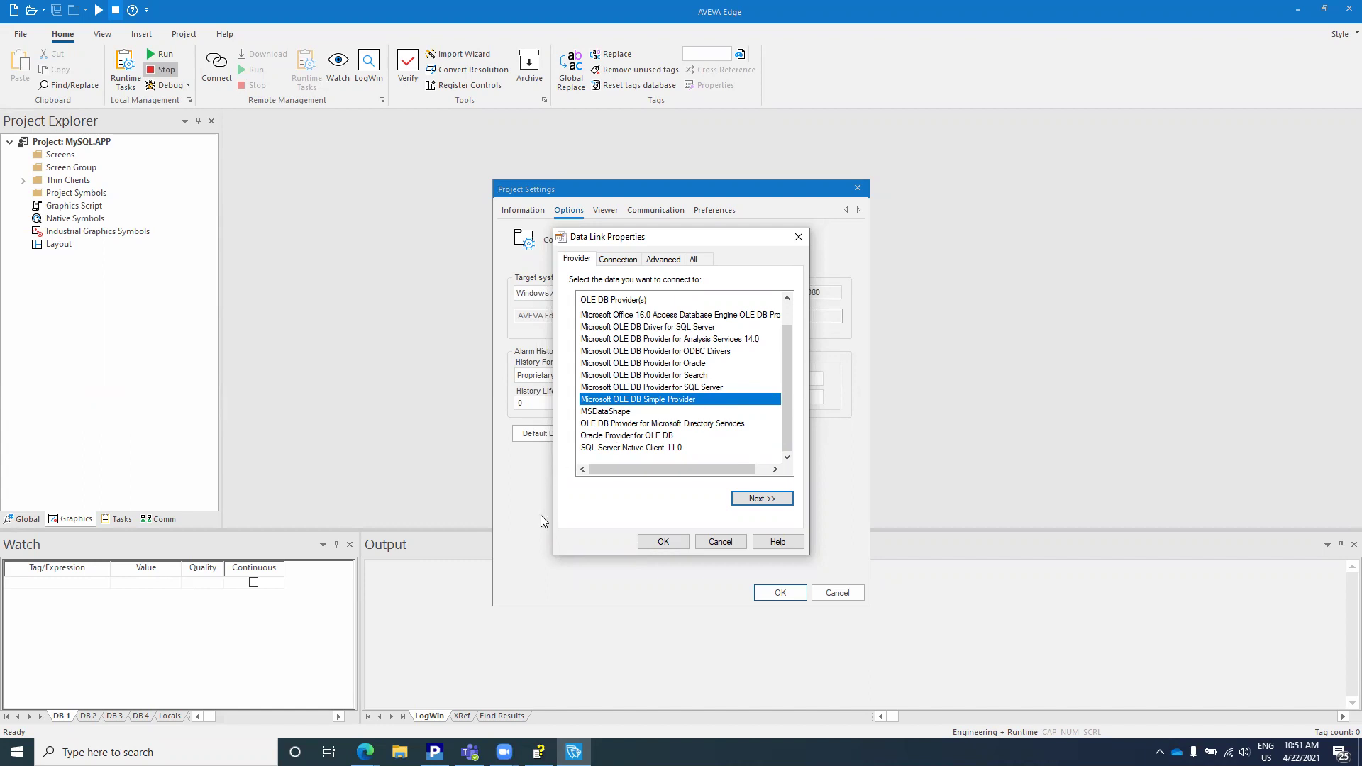
Step: Return to Microsoft Edge and load the MySQL Workbench product page from an address-bar search
mouse_move(365, 752)
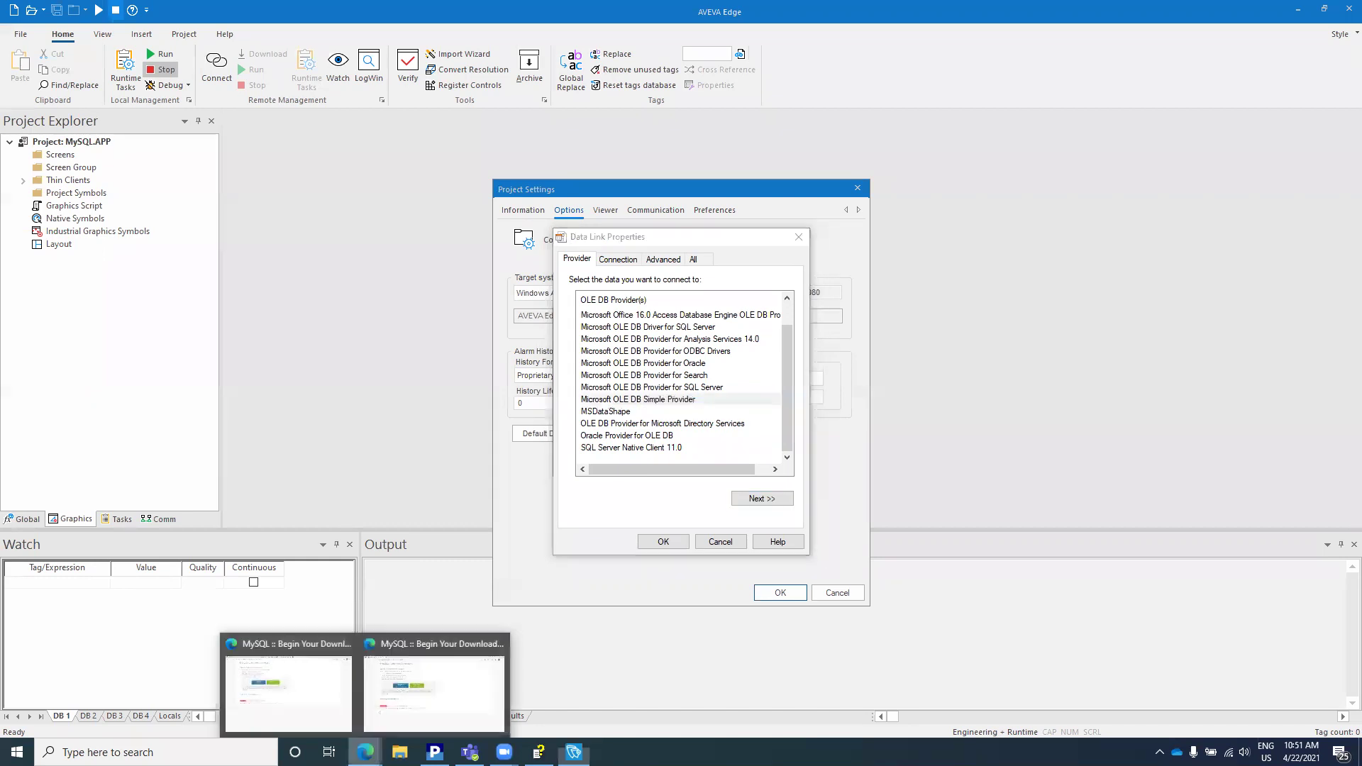
click(451, 674)
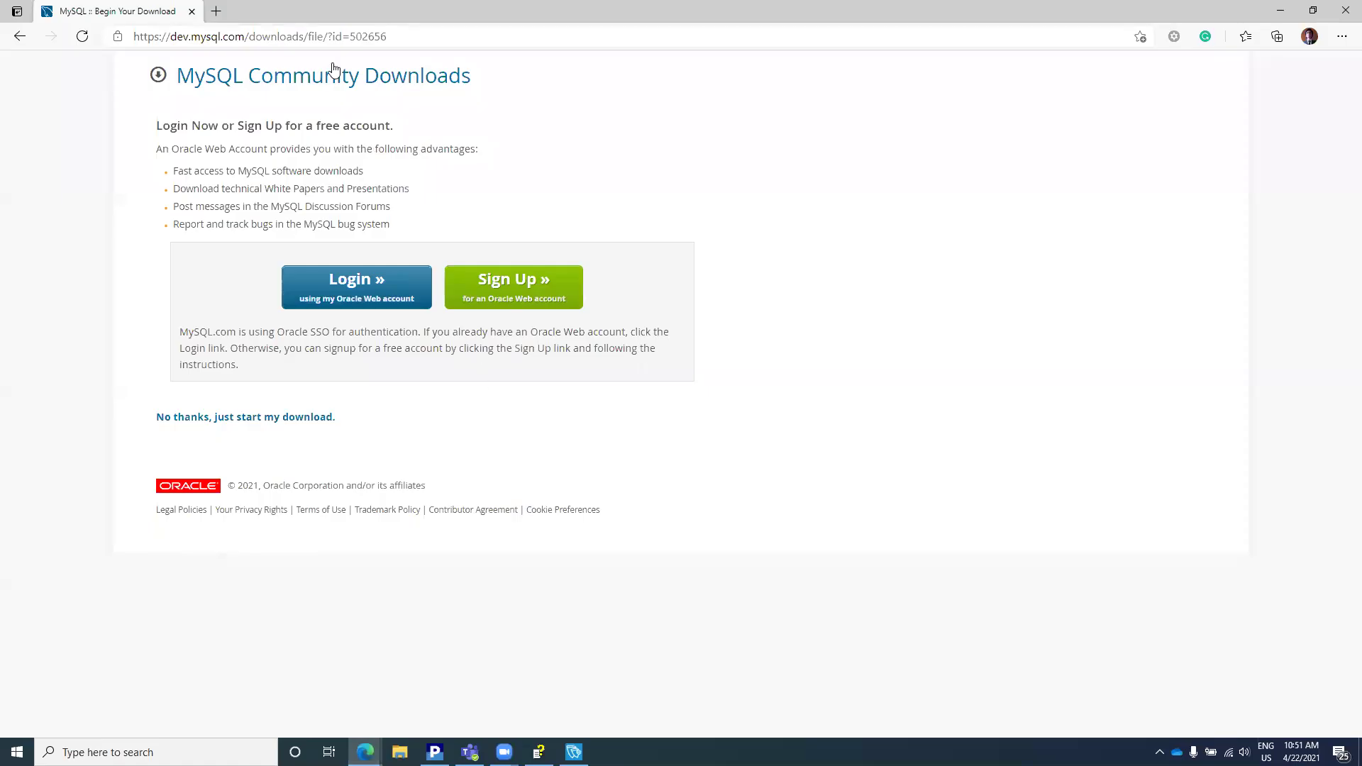
click(317, 35)
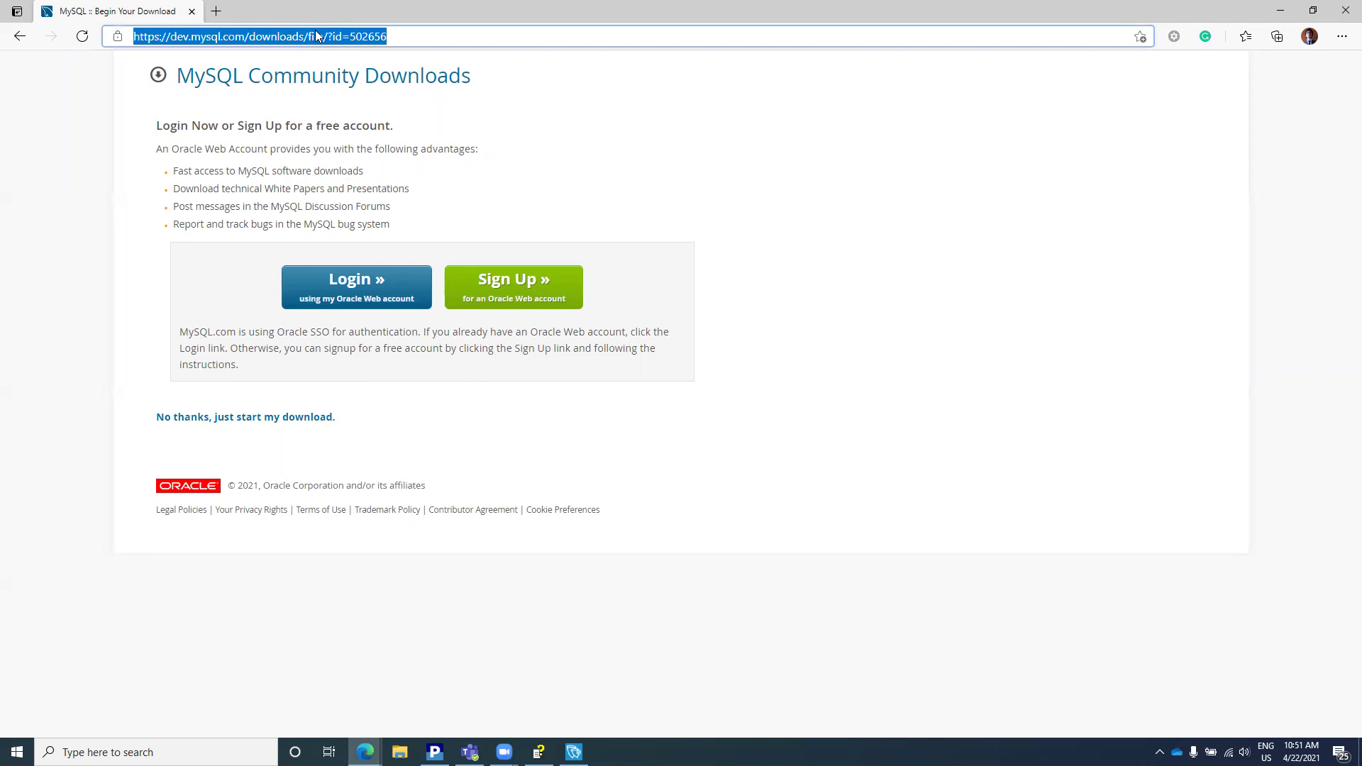
text(mysql wo)
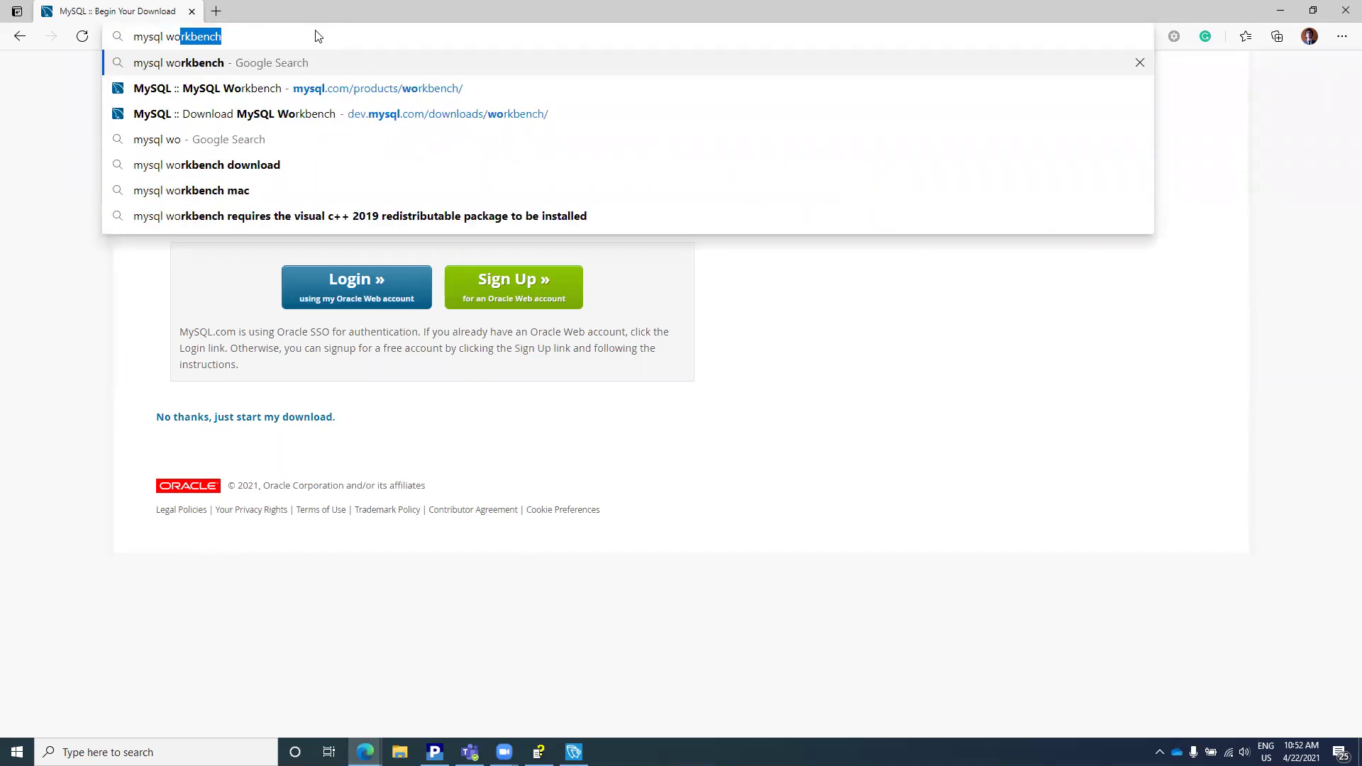
key(Down)
key(Return)
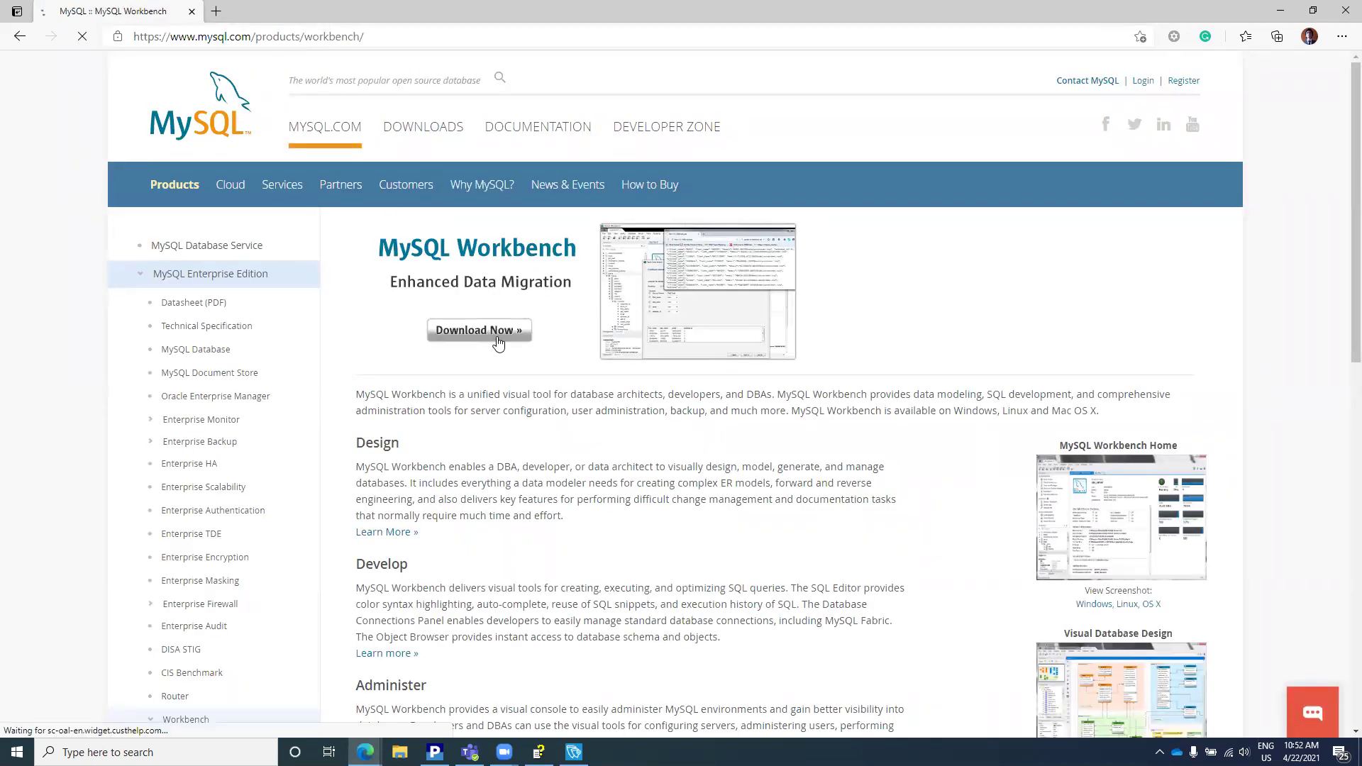
Step: Download the Windows 64-bit Workbench 8.0.24 MSI without logging in and open it
click(499, 342)
scroll(497, 469, down, 1)
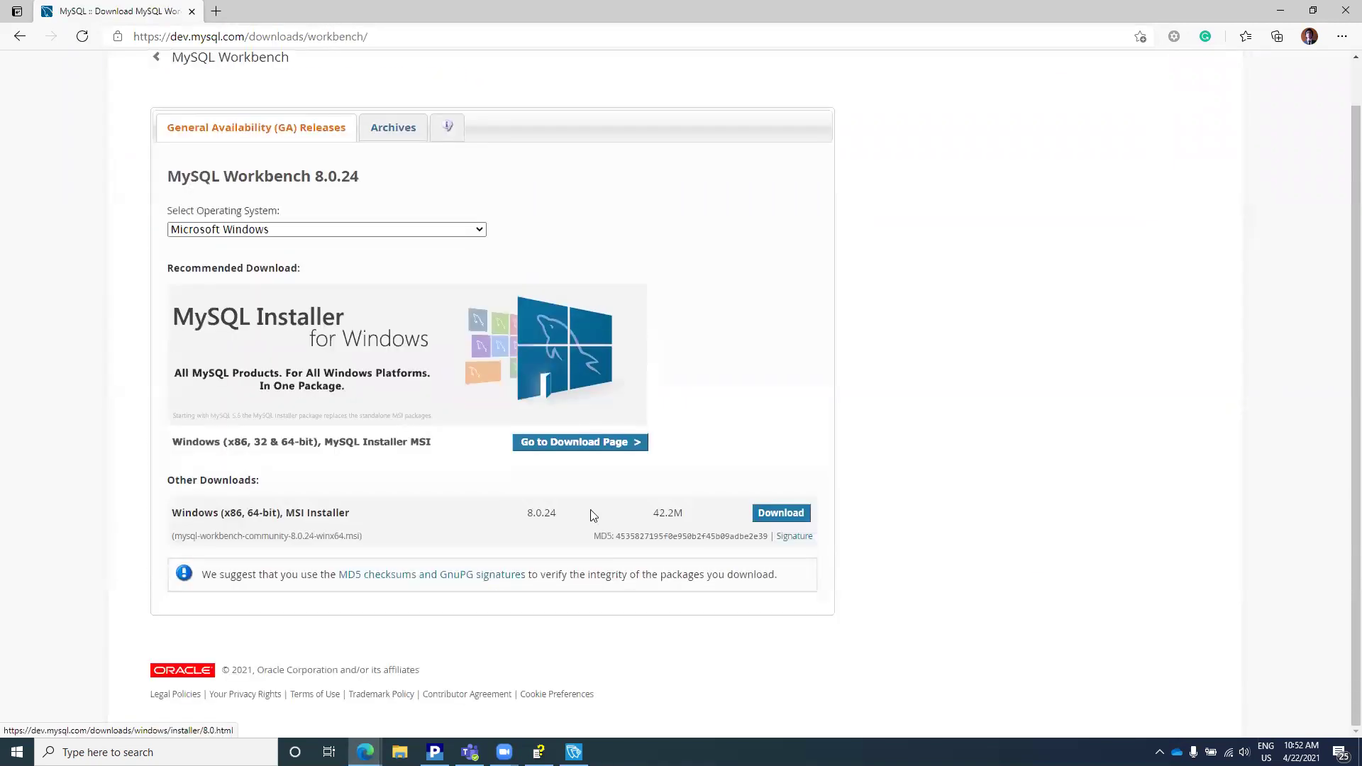
click(765, 521)
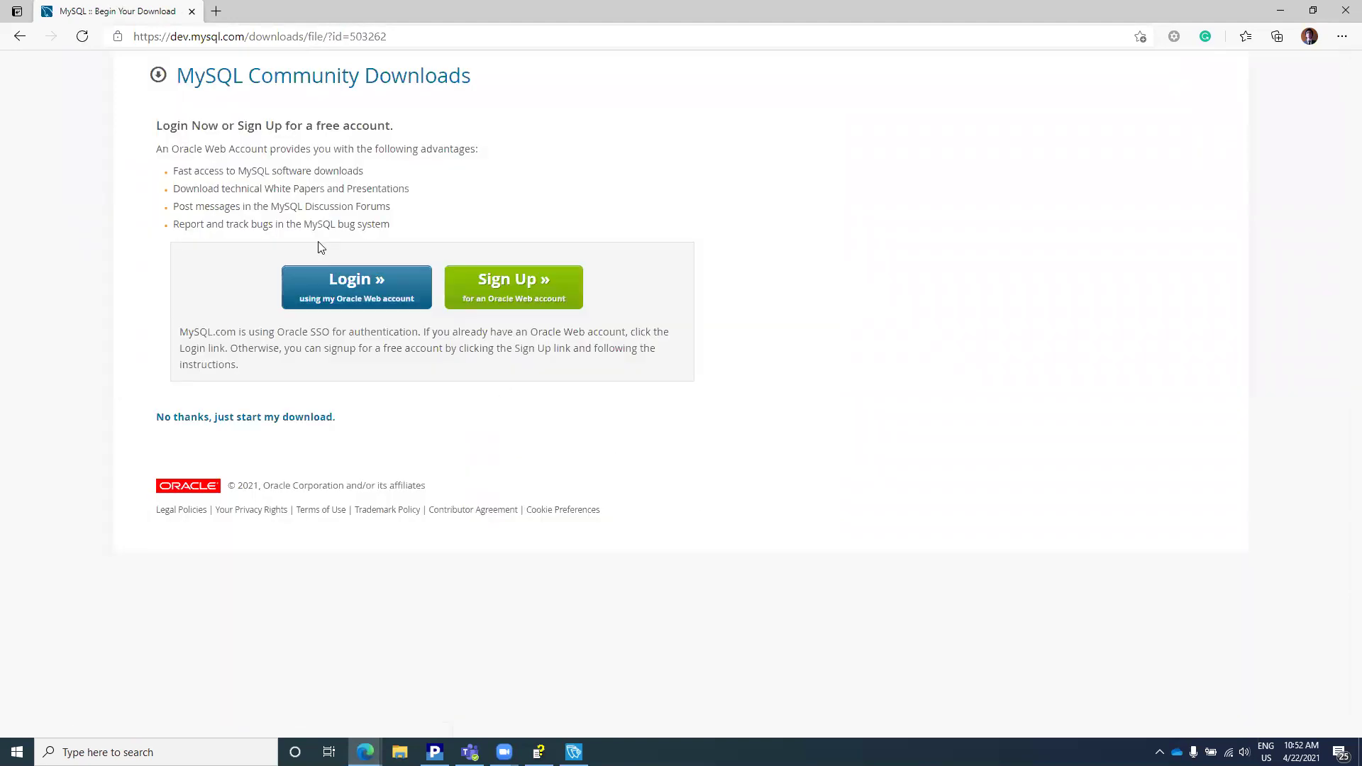
click(204, 418)
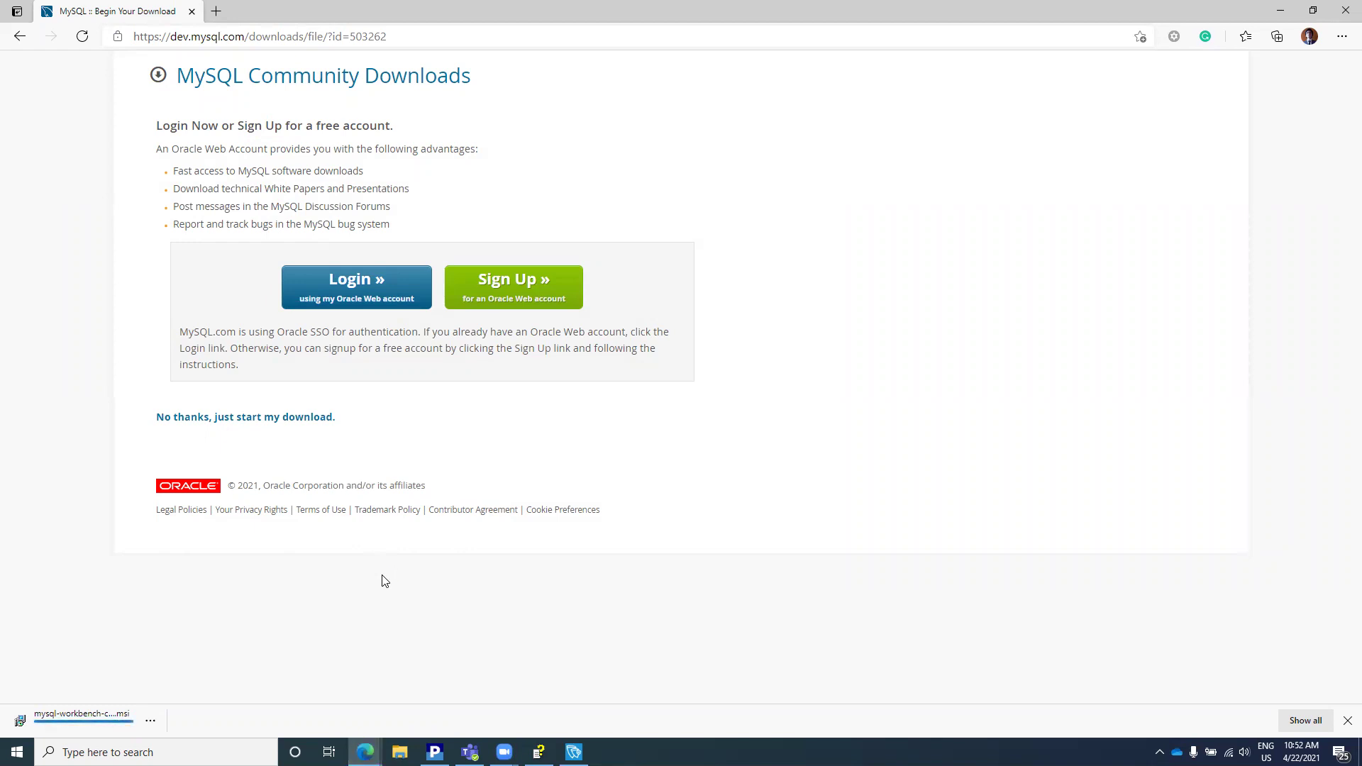
click(86, 725)
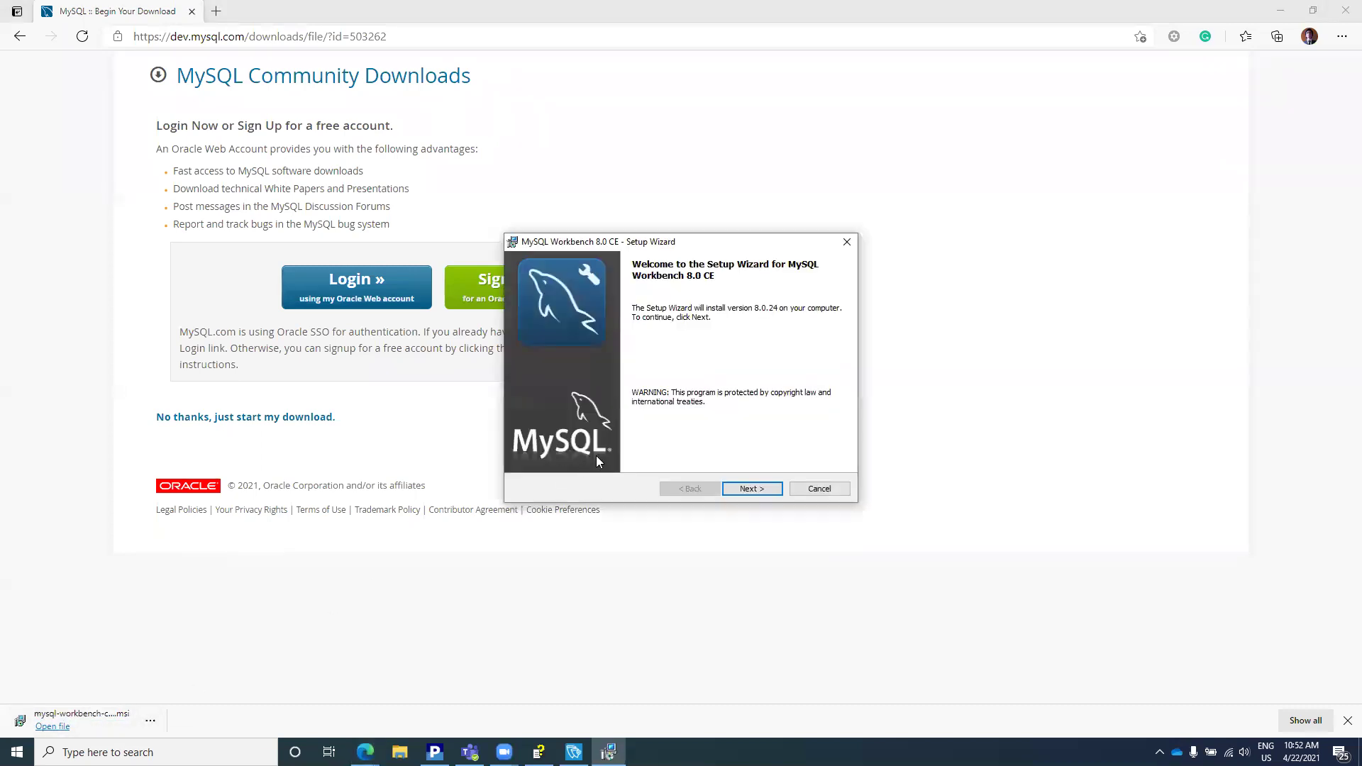
Step: Install Workbench 8.0 CE to the default folder with Complete setup, then finish and launch it
click(768, 493)
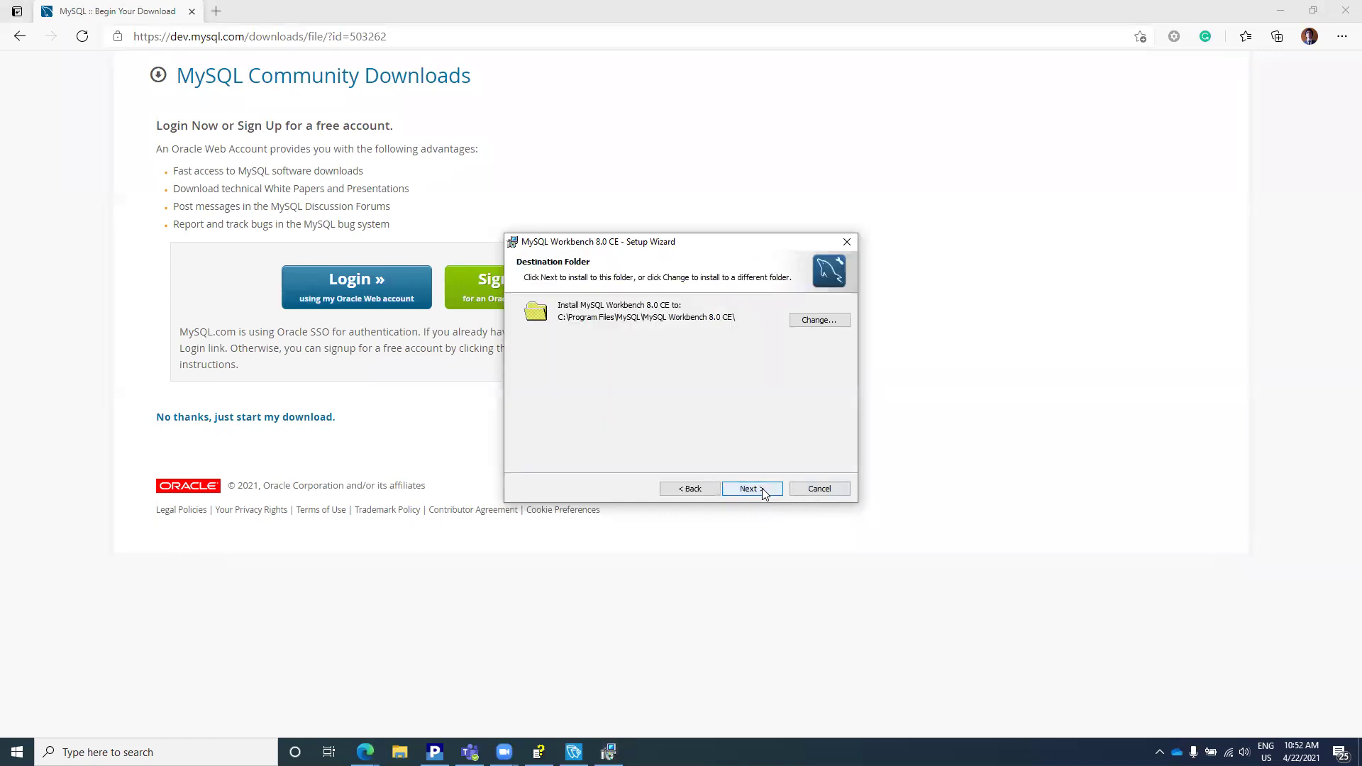
click(764, 494)
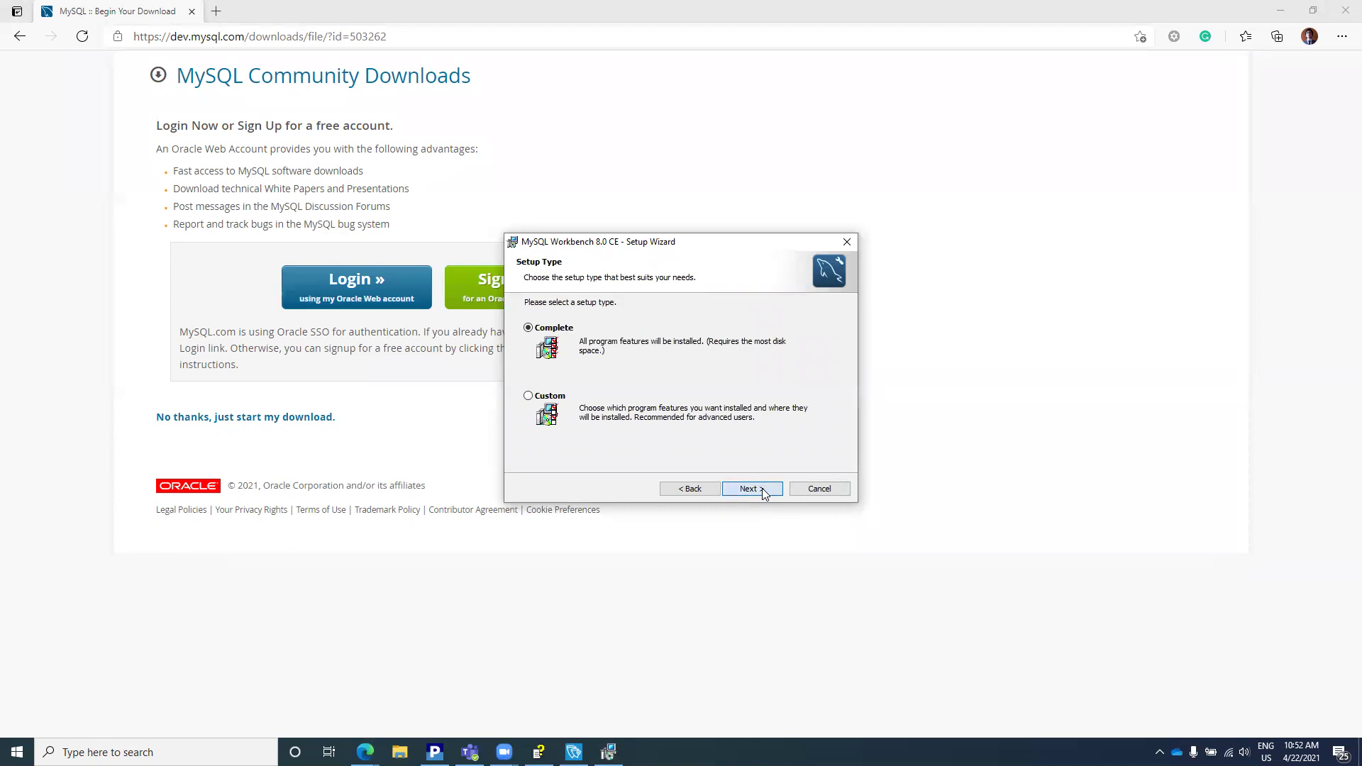
click(764, 493)
click(765, 493)
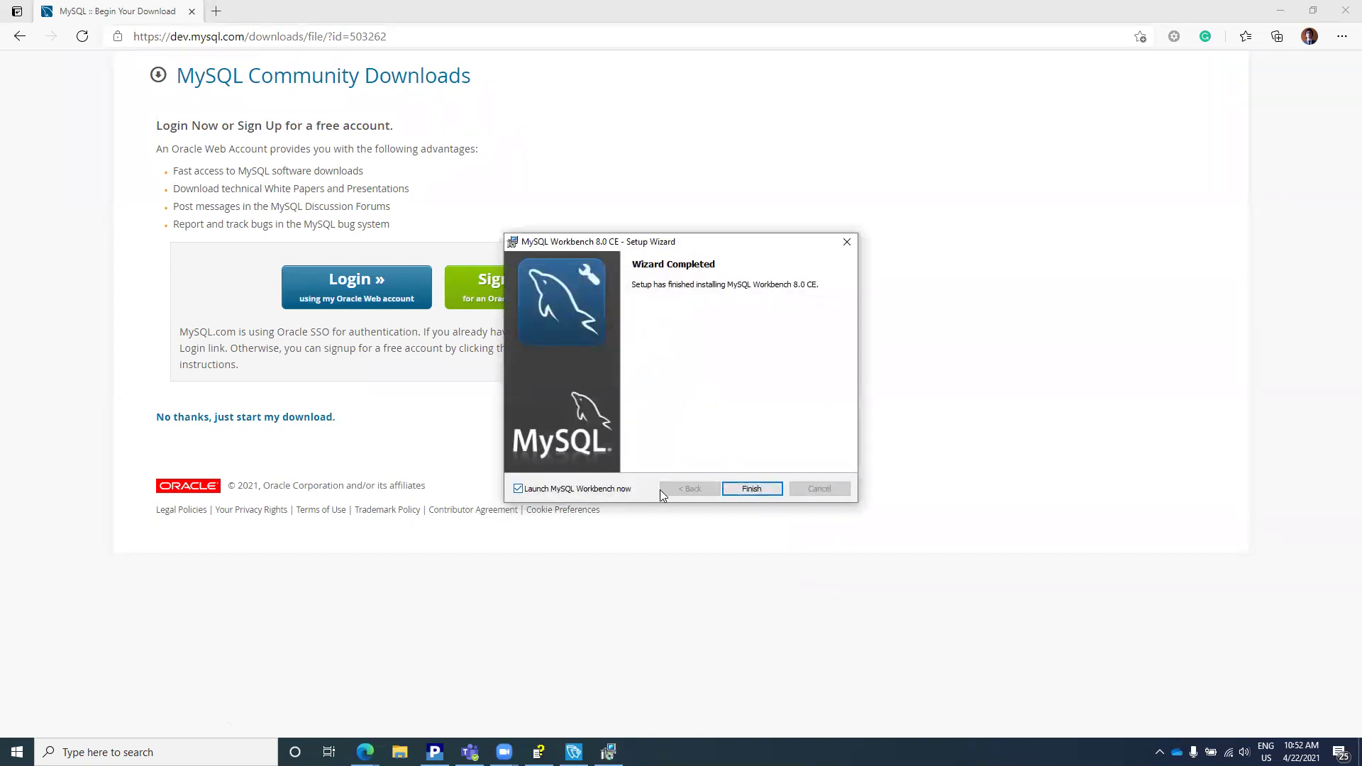
click(752, 489)
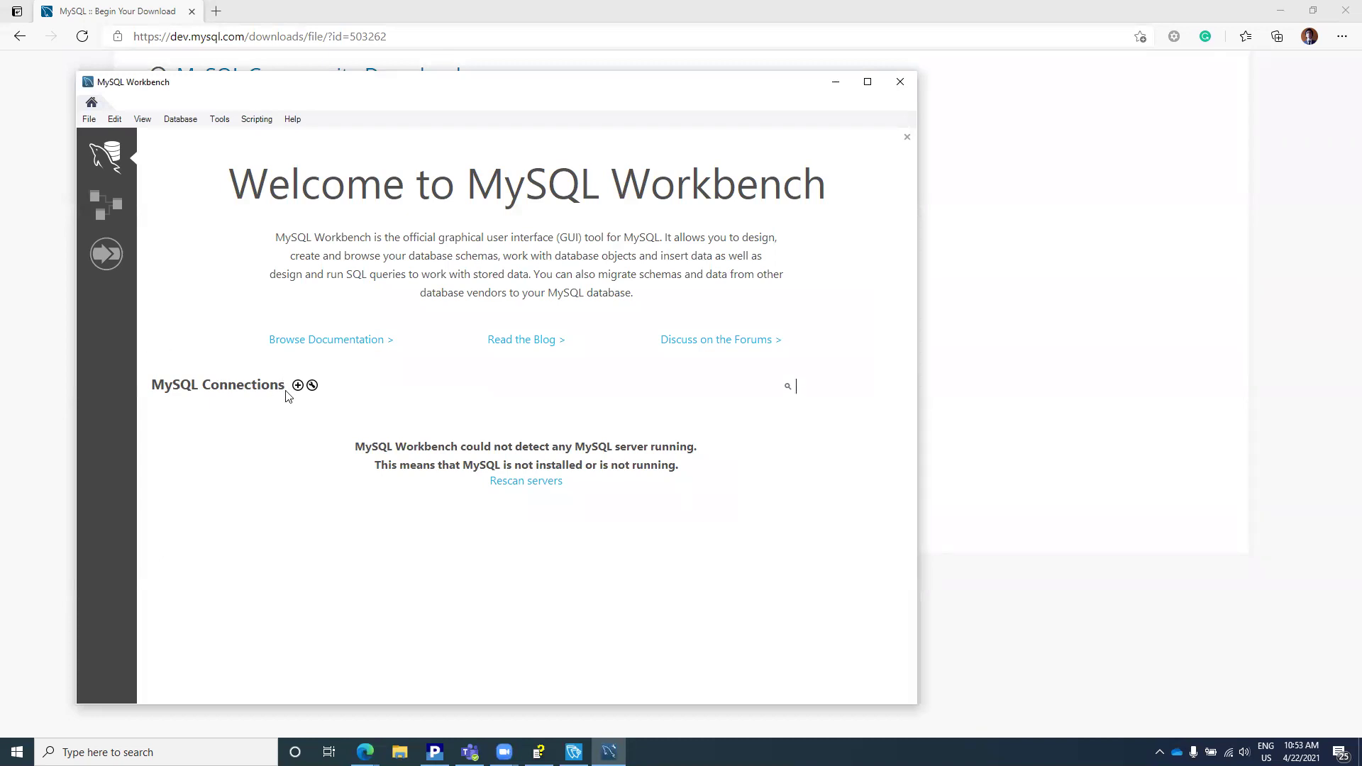
Step: Create a new connection named MySQLServer with hostname 192.168.100.59
click(298, 385)
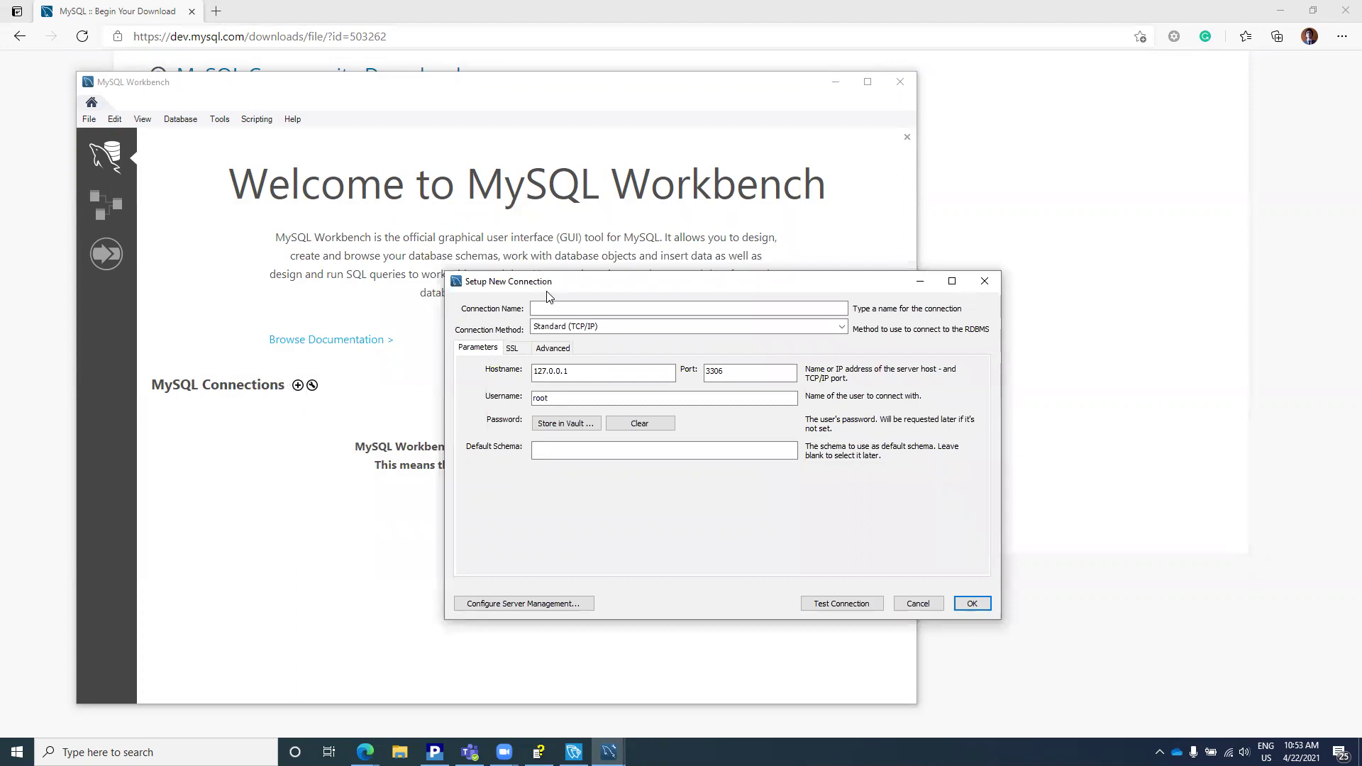
click(565, 310)
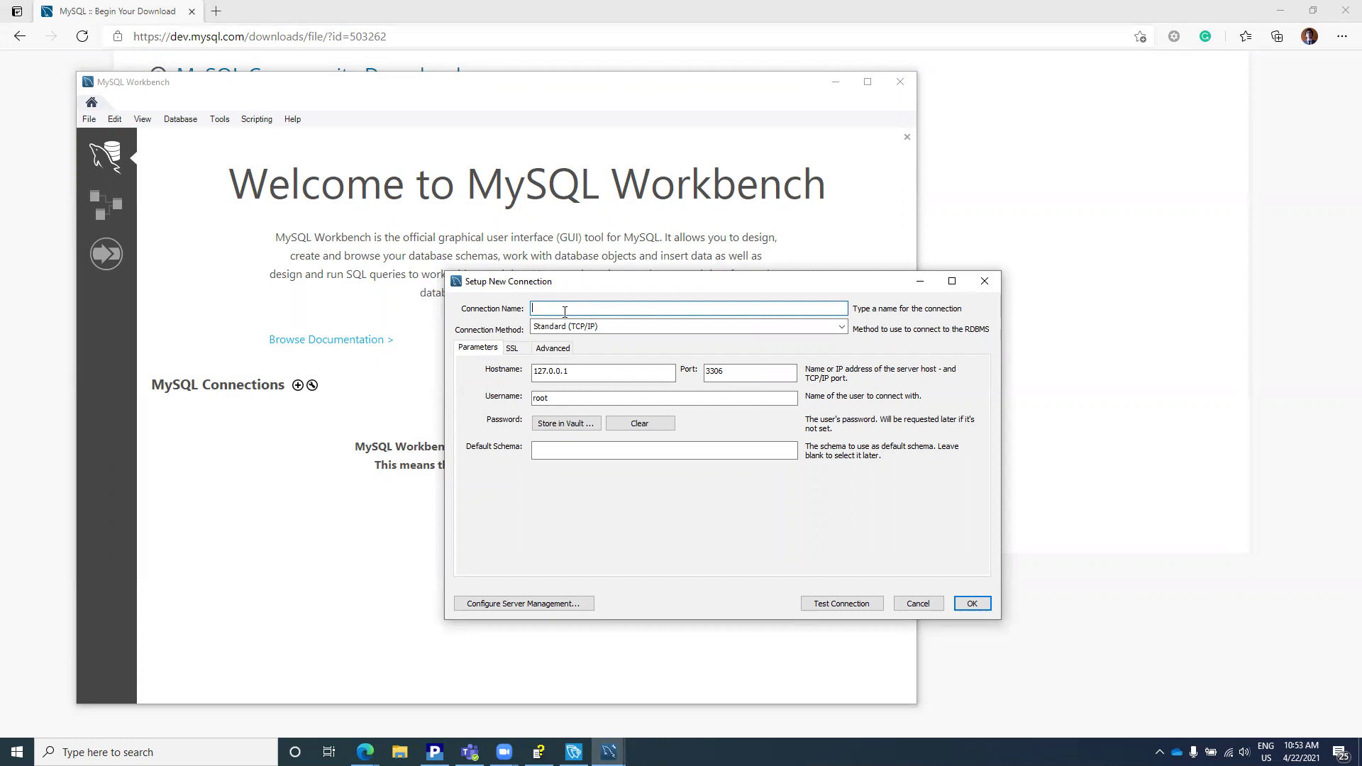
text(MySQLServer)
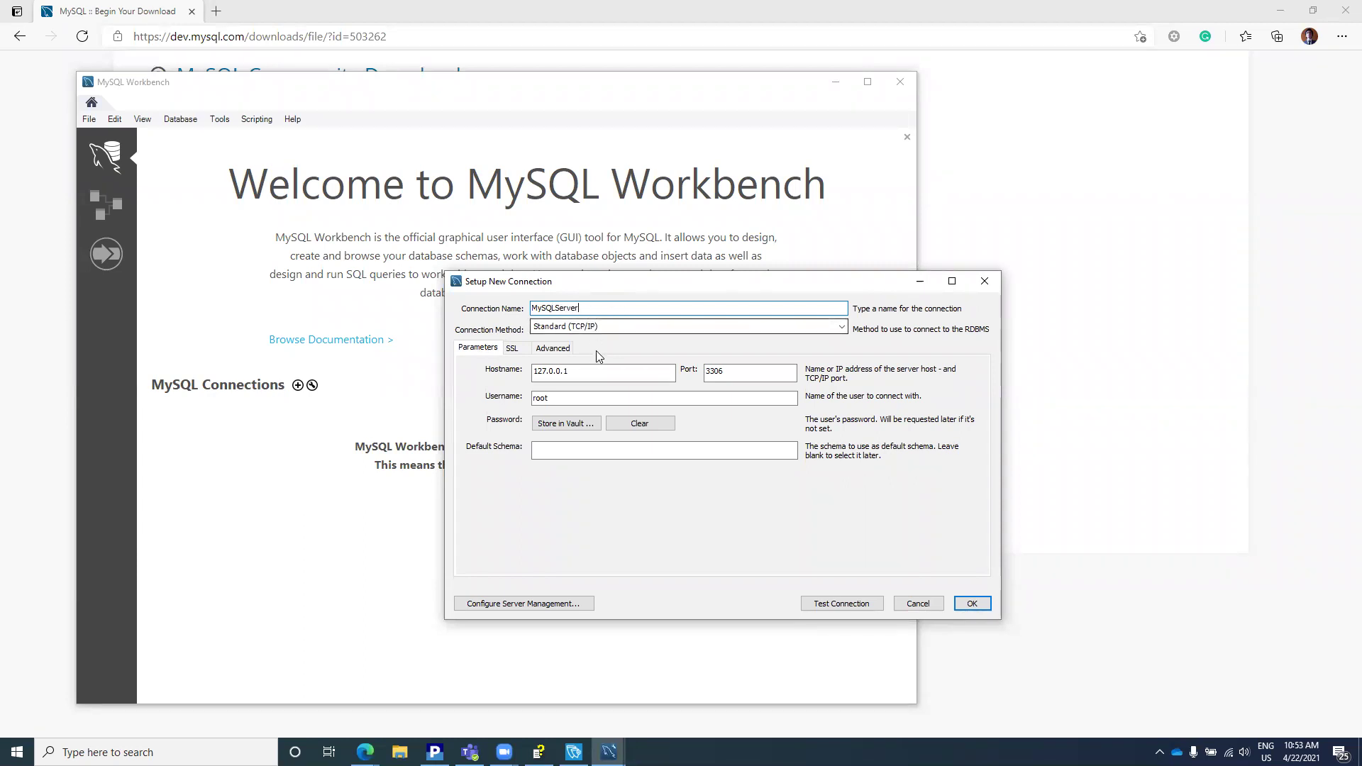
double_click(584, 376)
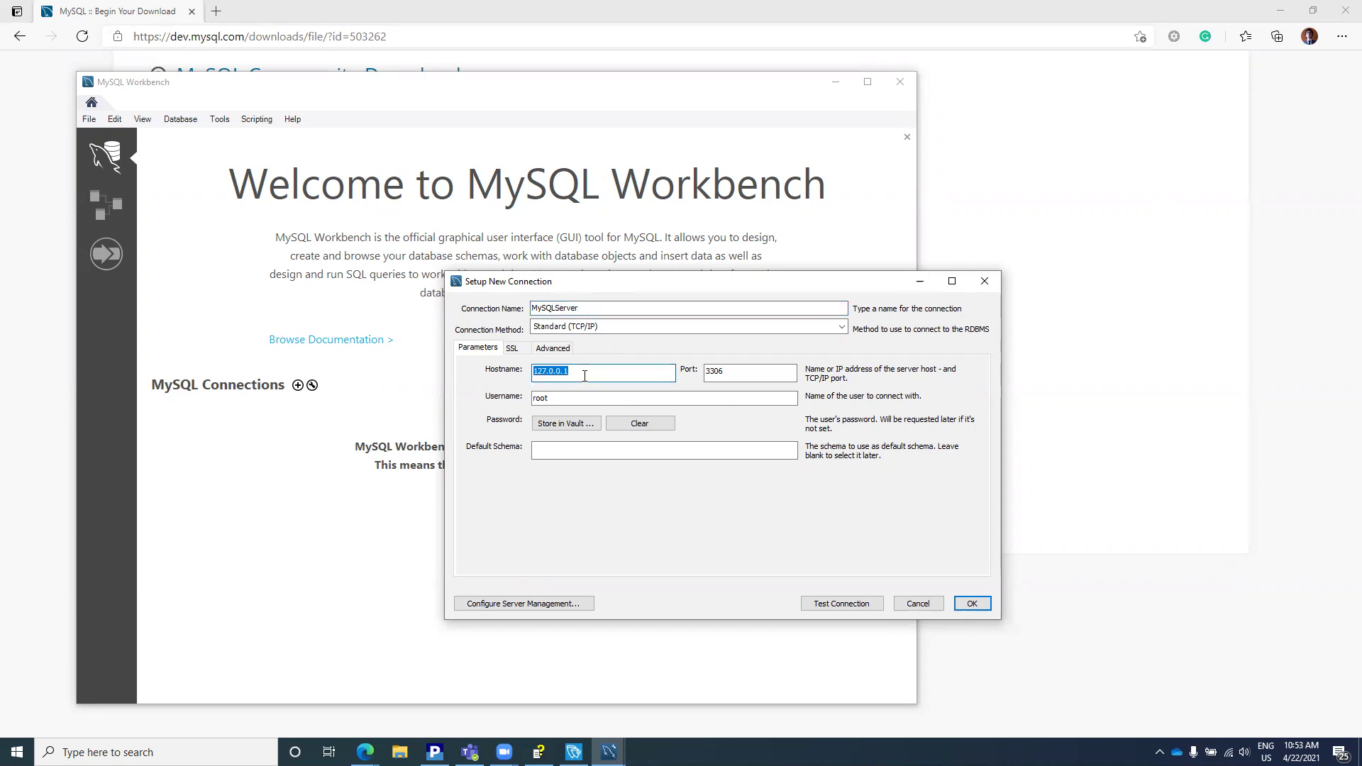
text(192.168.100.59)
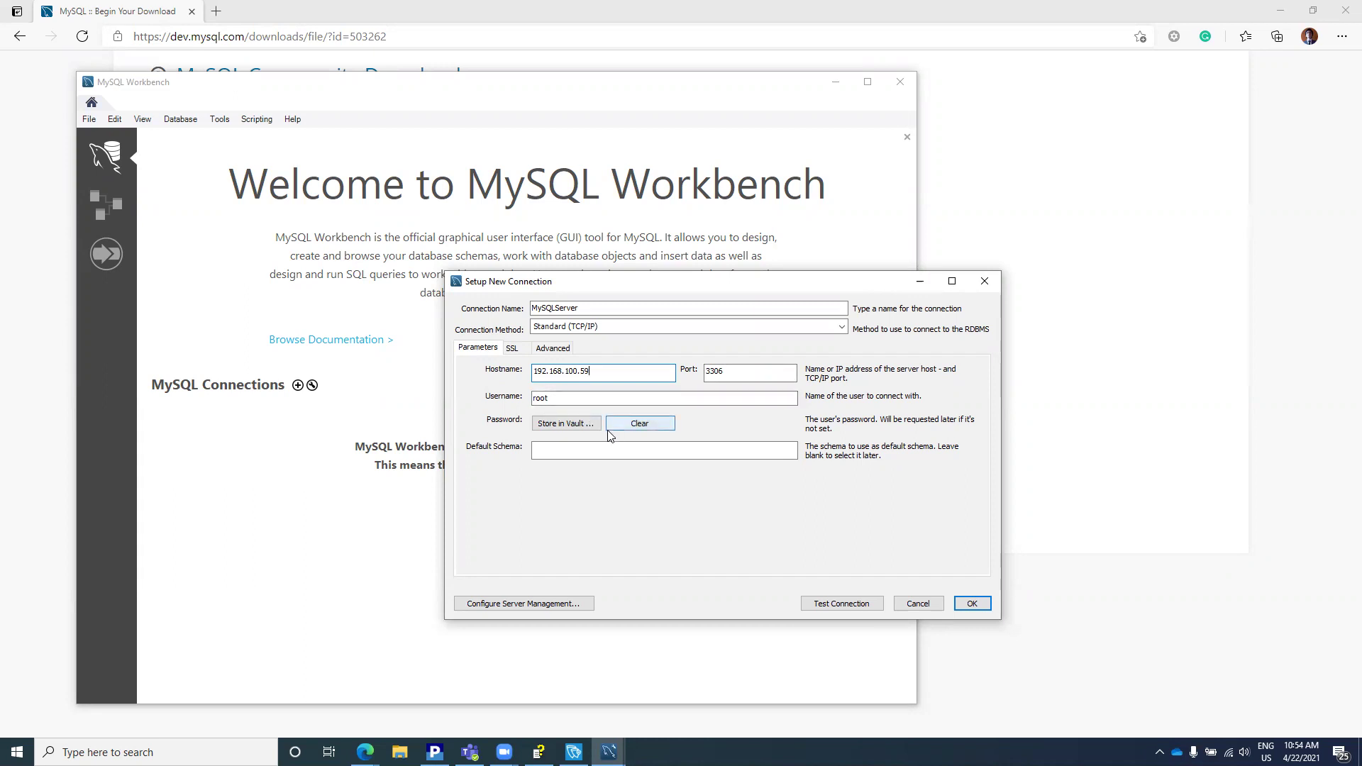
Step: Test the connection with the root password saved to the vault, then save the connection
click(820, 604)
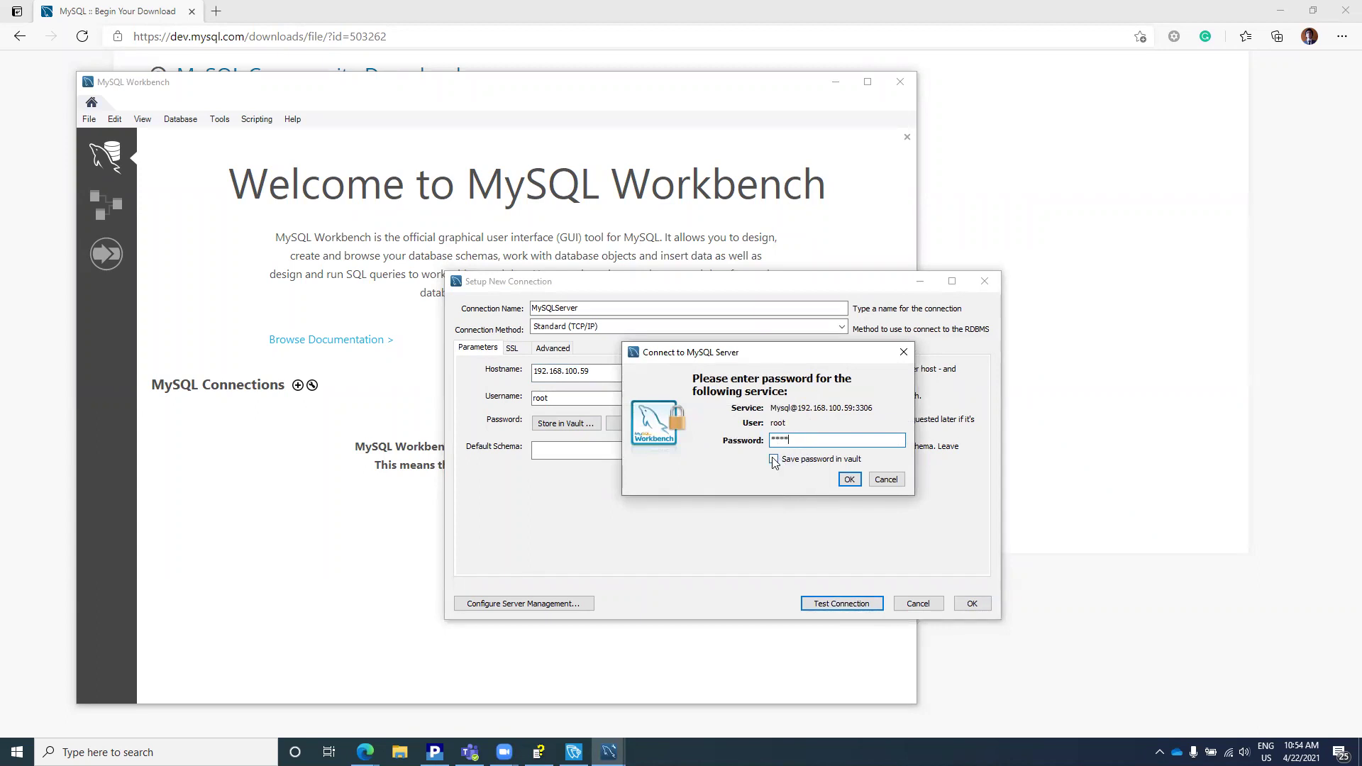
click(773, 460)
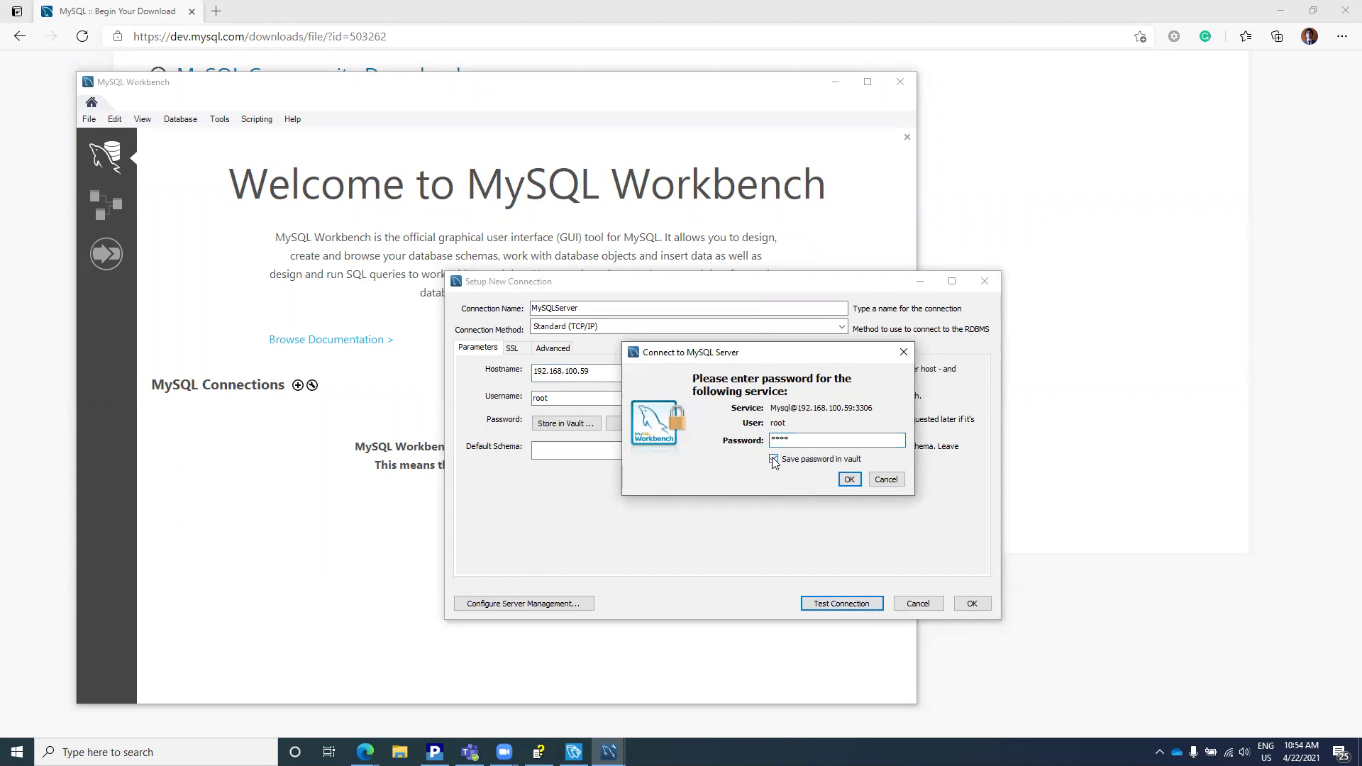
click(849, 480)
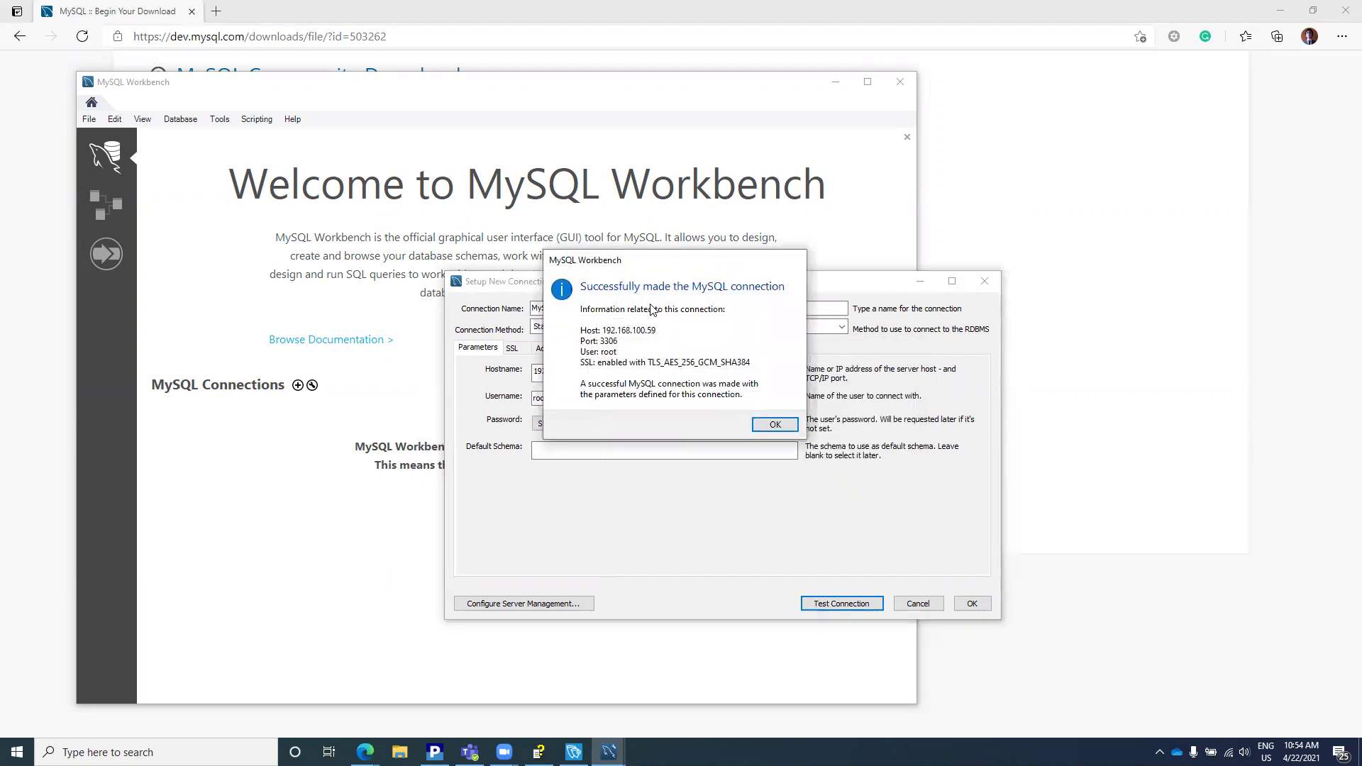
click(775, 424)
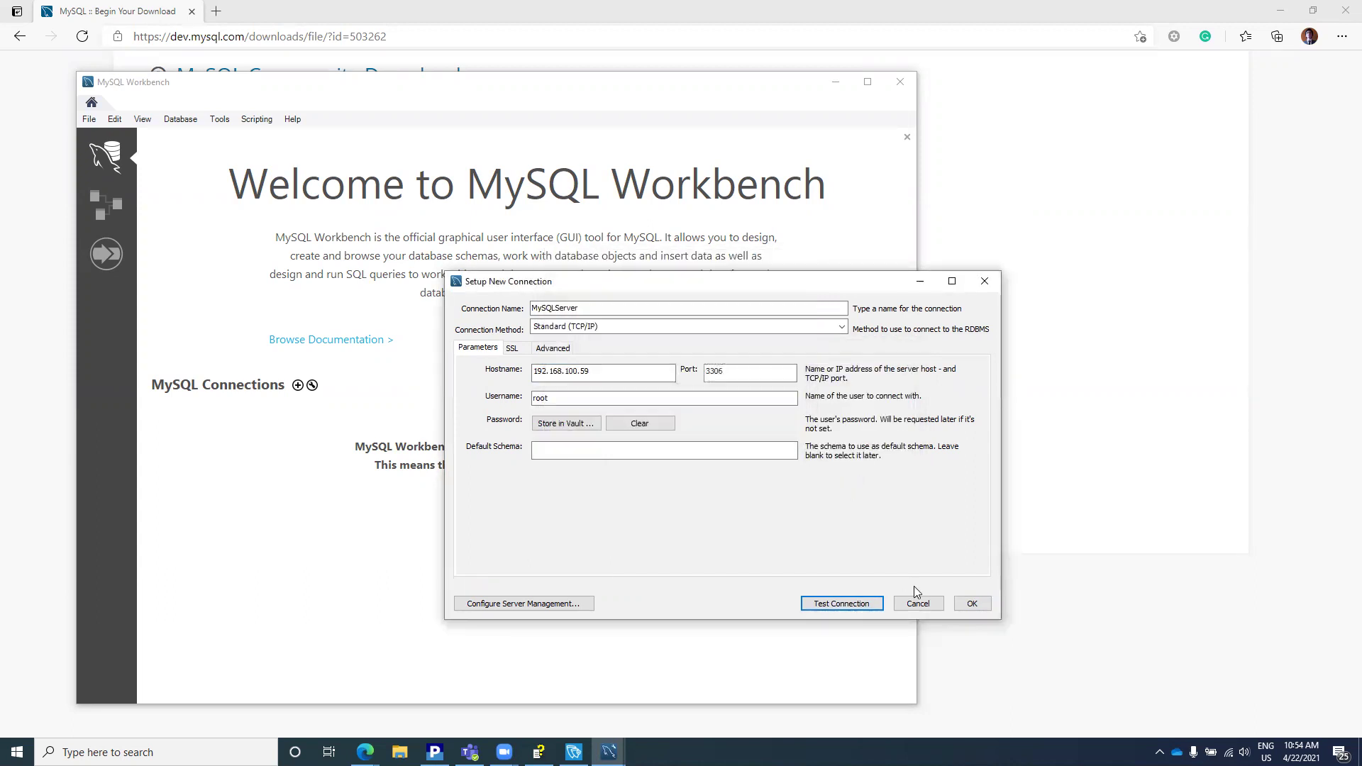
click(975, 607)
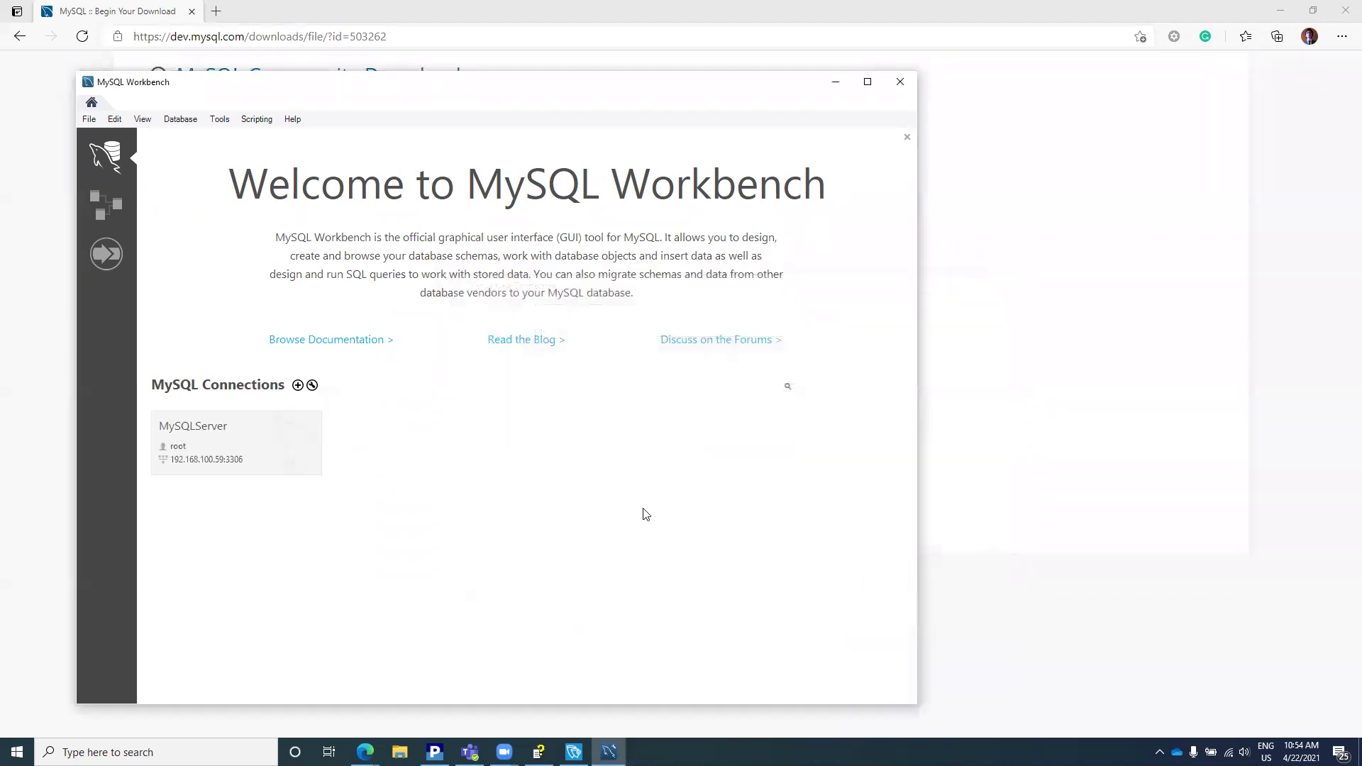
Step: Open the MySQLServer connection and expand the db schema's Tables list
click(220, 432)
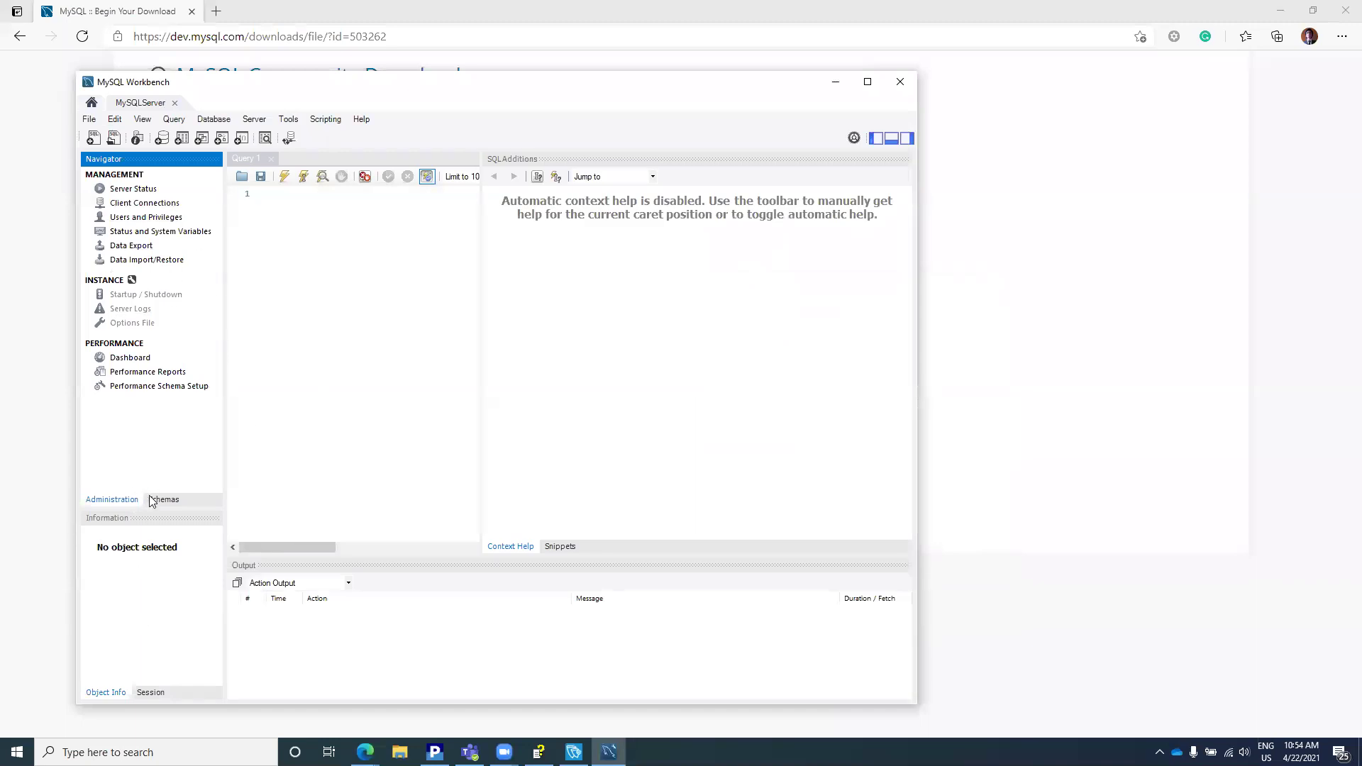
click(166, 501)
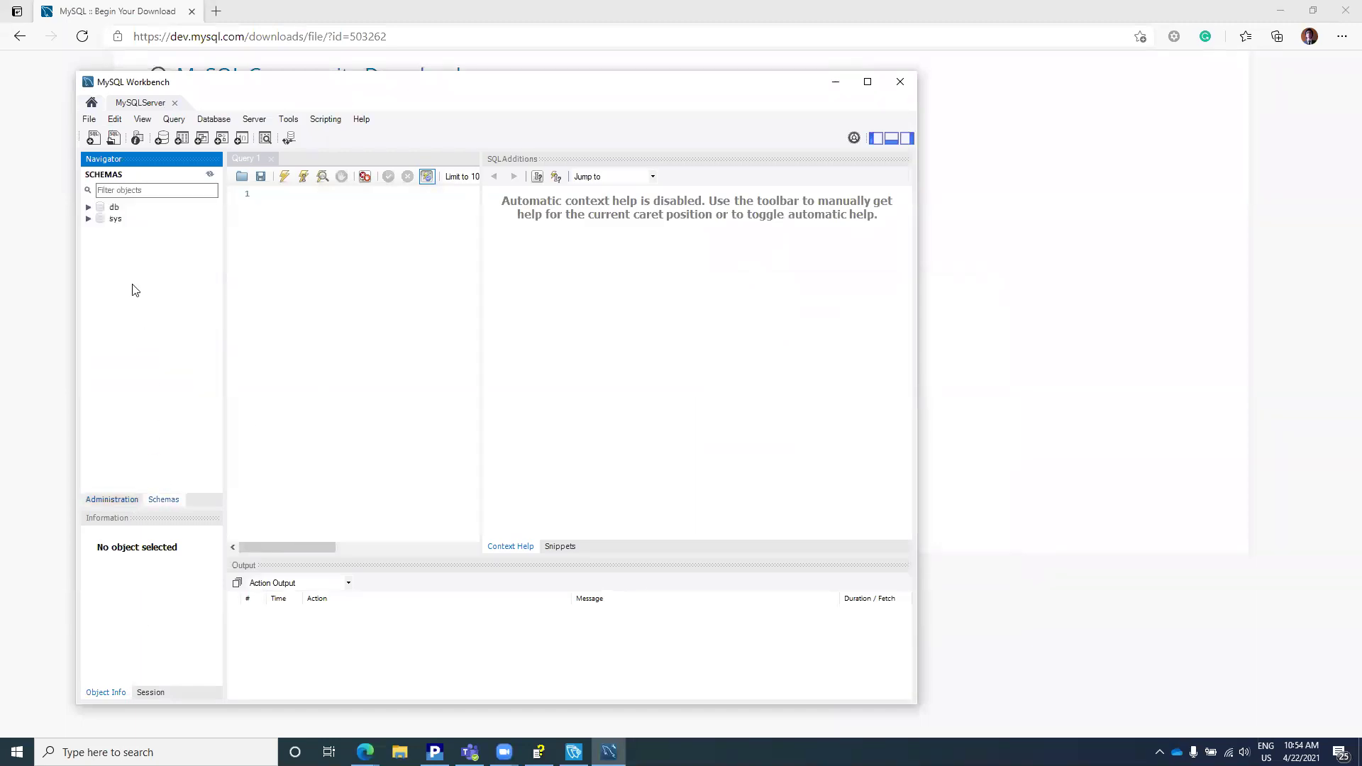
double_click(113, 208)
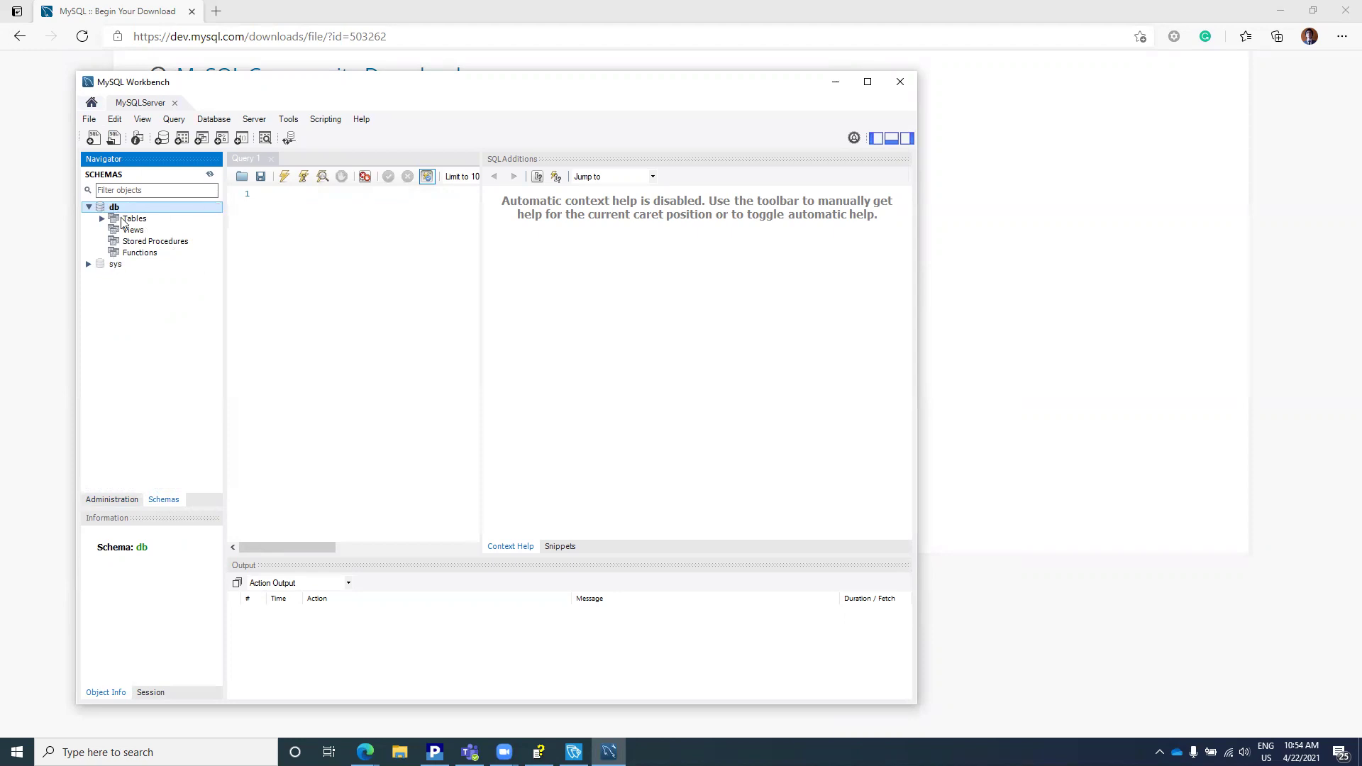
double_click(126, 220)
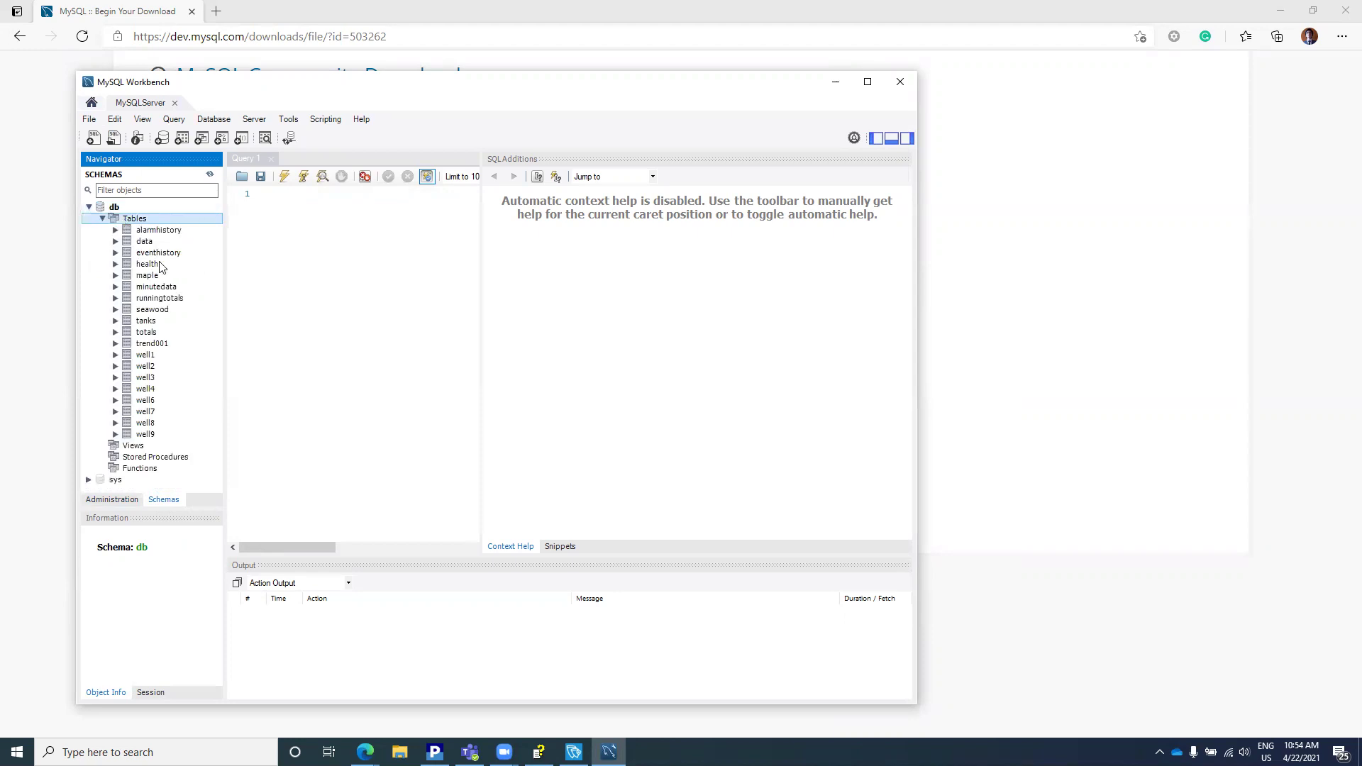
Step: Drop the trend001 table immediately using Drop Table… and Drop Now
click(146, 344)
right_click(136, 344)
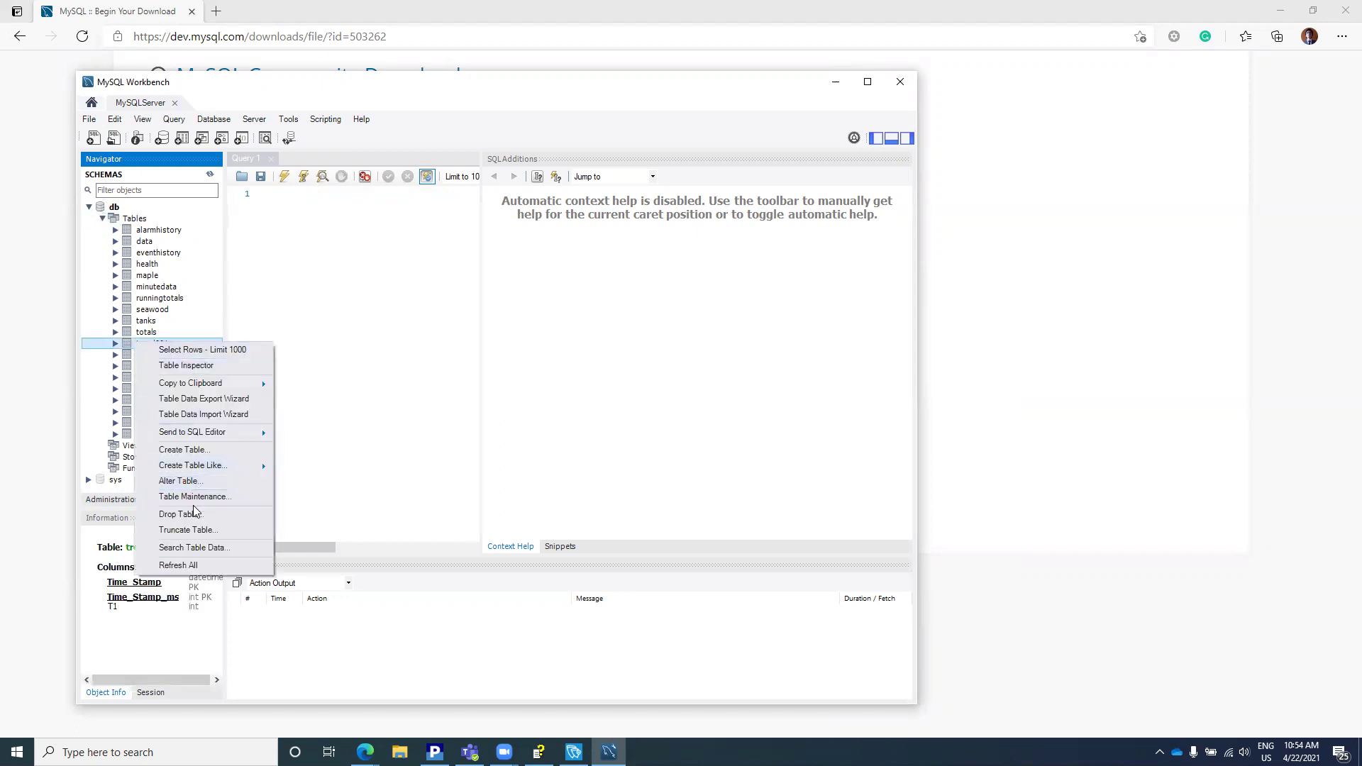
key(Escape)
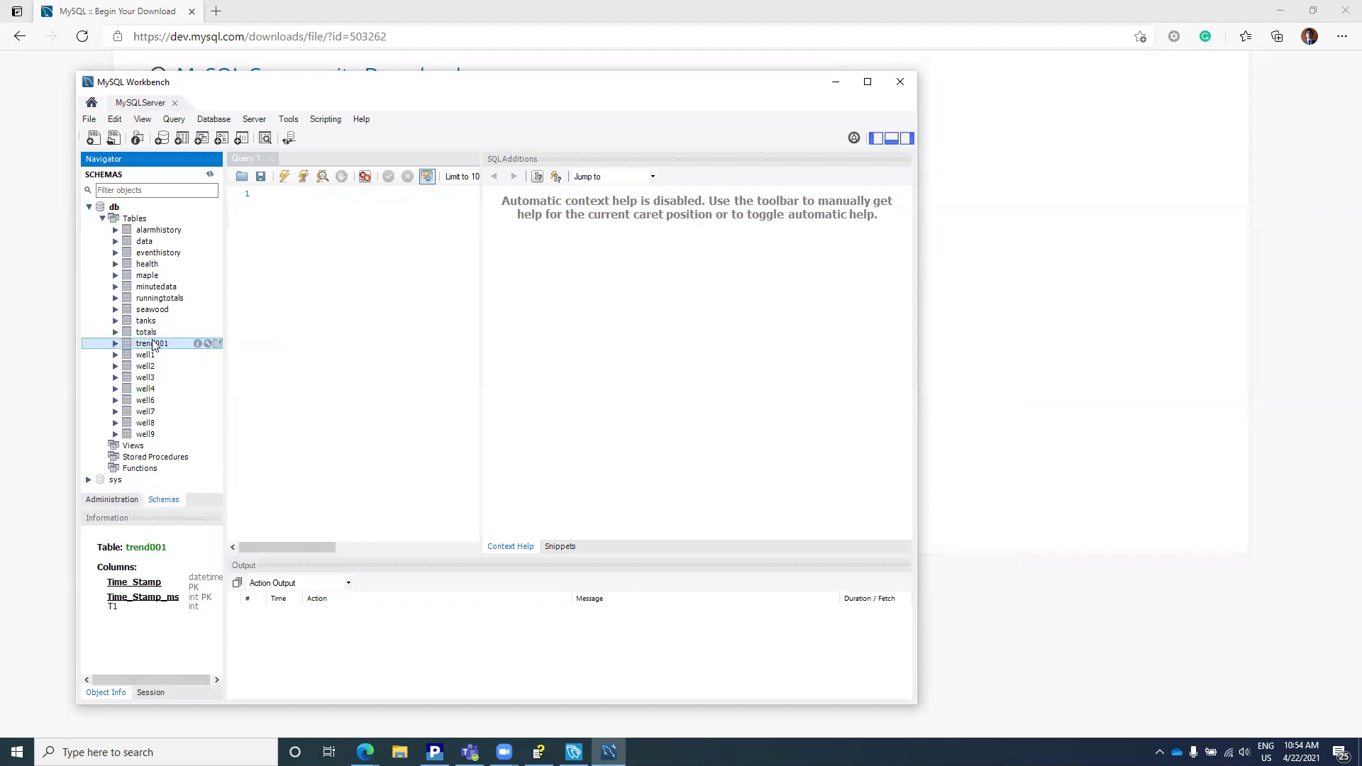
right_click(151, 342)
click(216, 521)
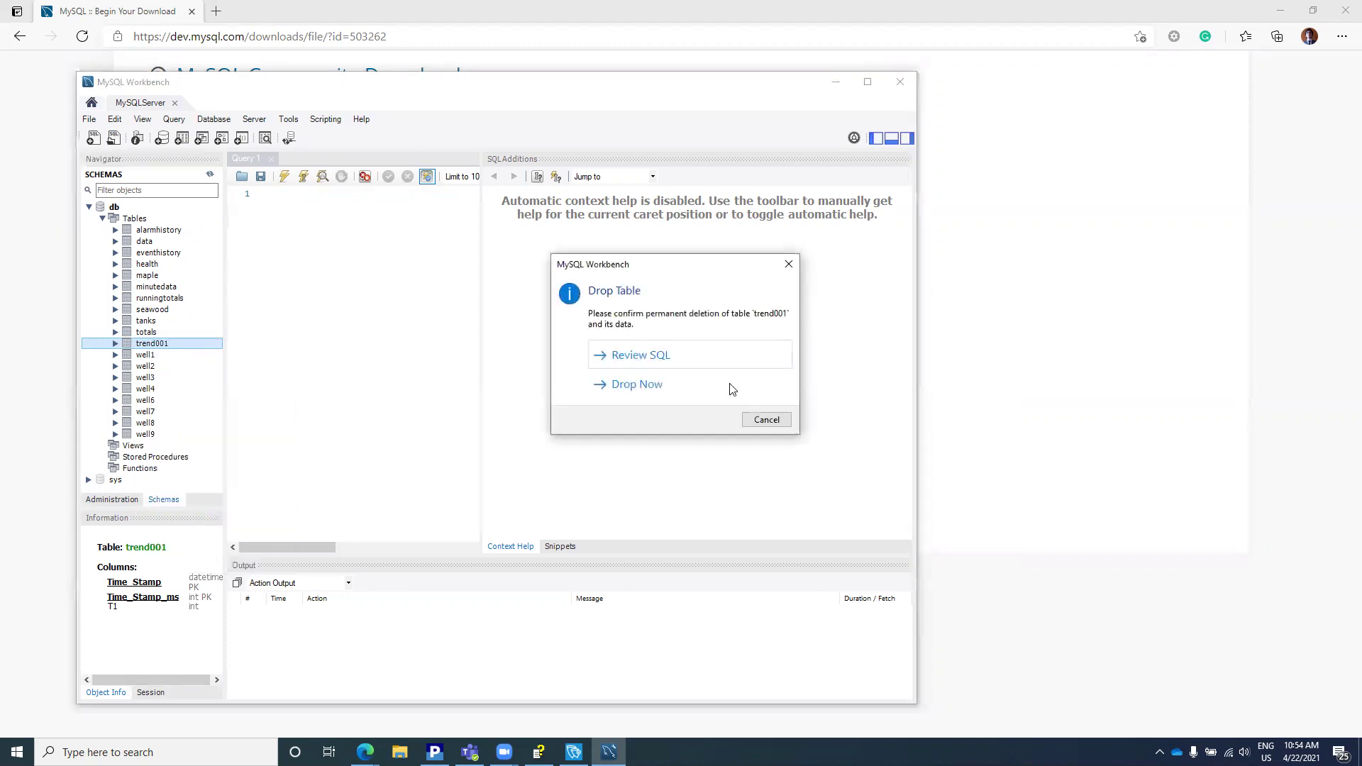
click(637, 387)
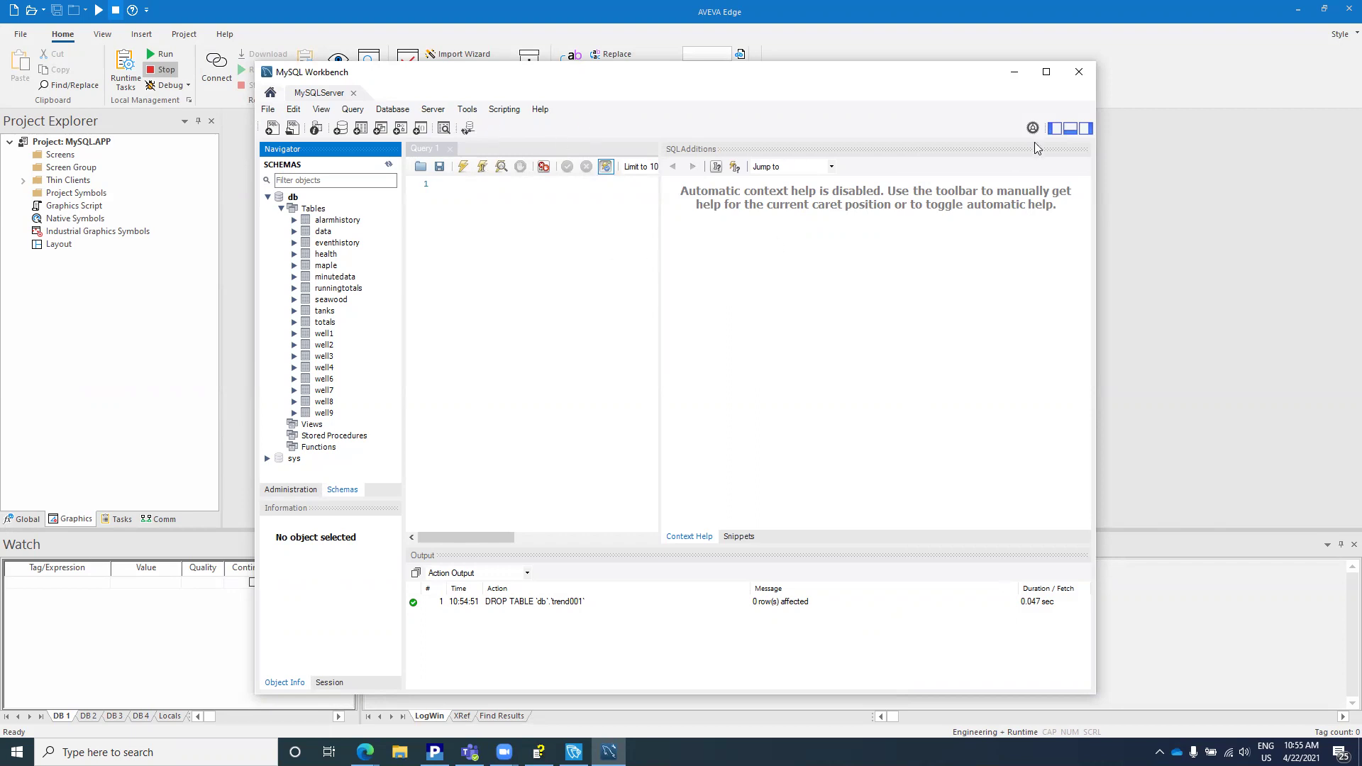
Step: Minimize Workbench, cancel Data Link Properties, and focus the Connection string field
click(1015, 72)
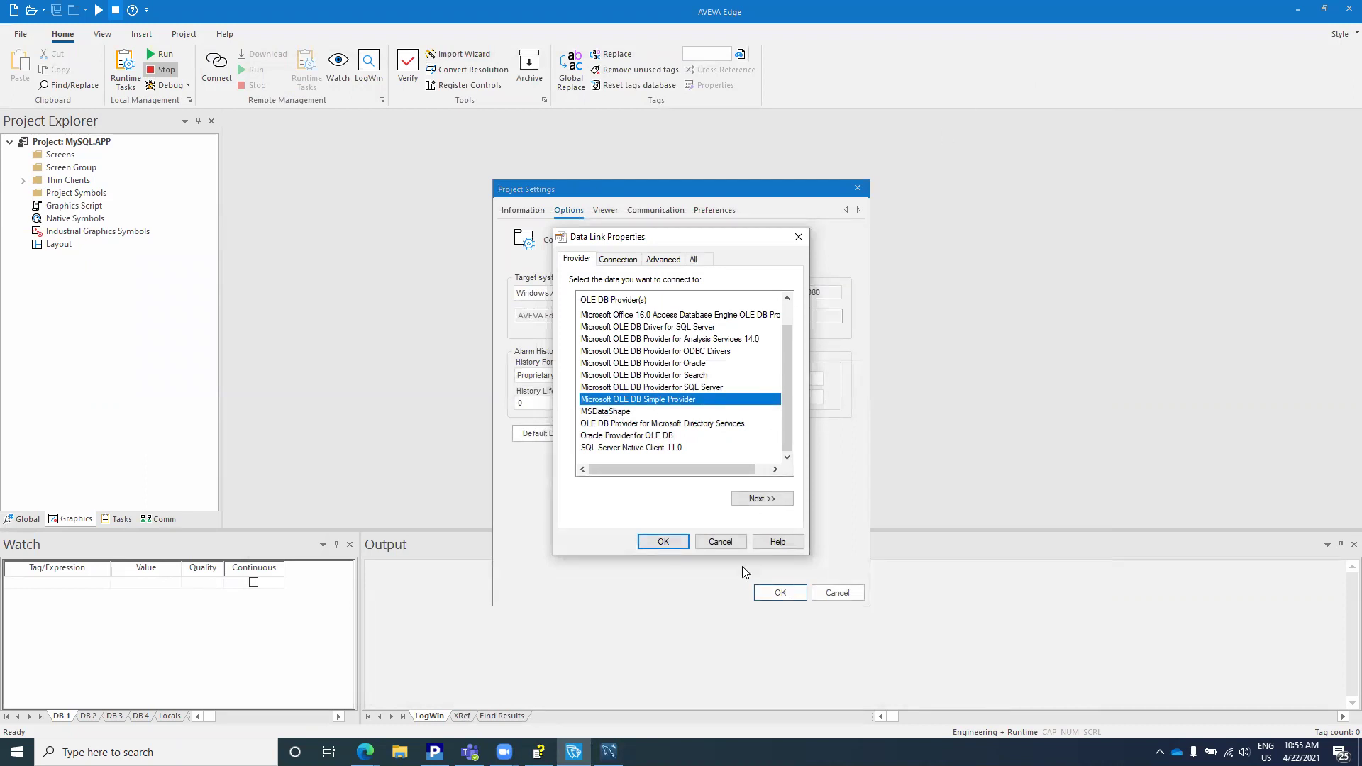
click(721, 543)
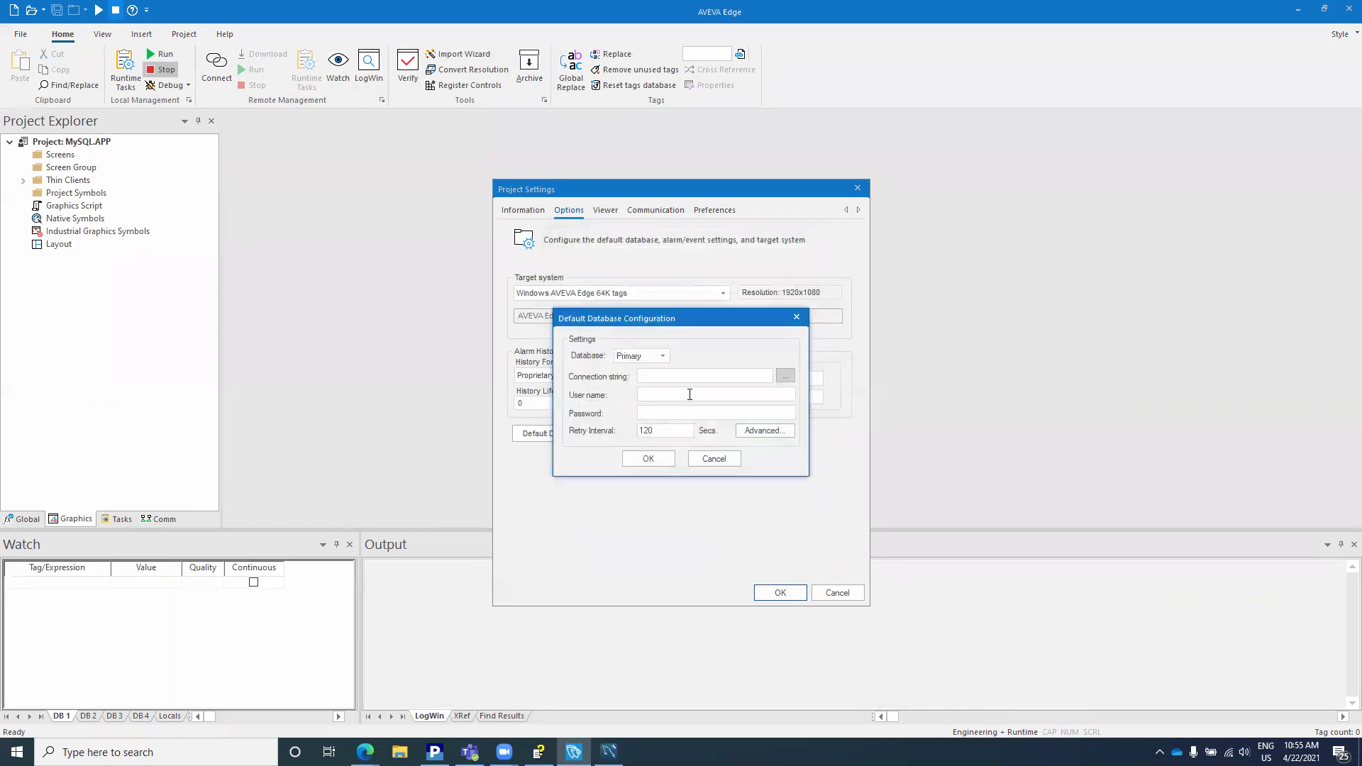
click(681, 379)
Step: Launch Notepad from Windows search and widen its window
key(super)
text(notepad)
key(Return)
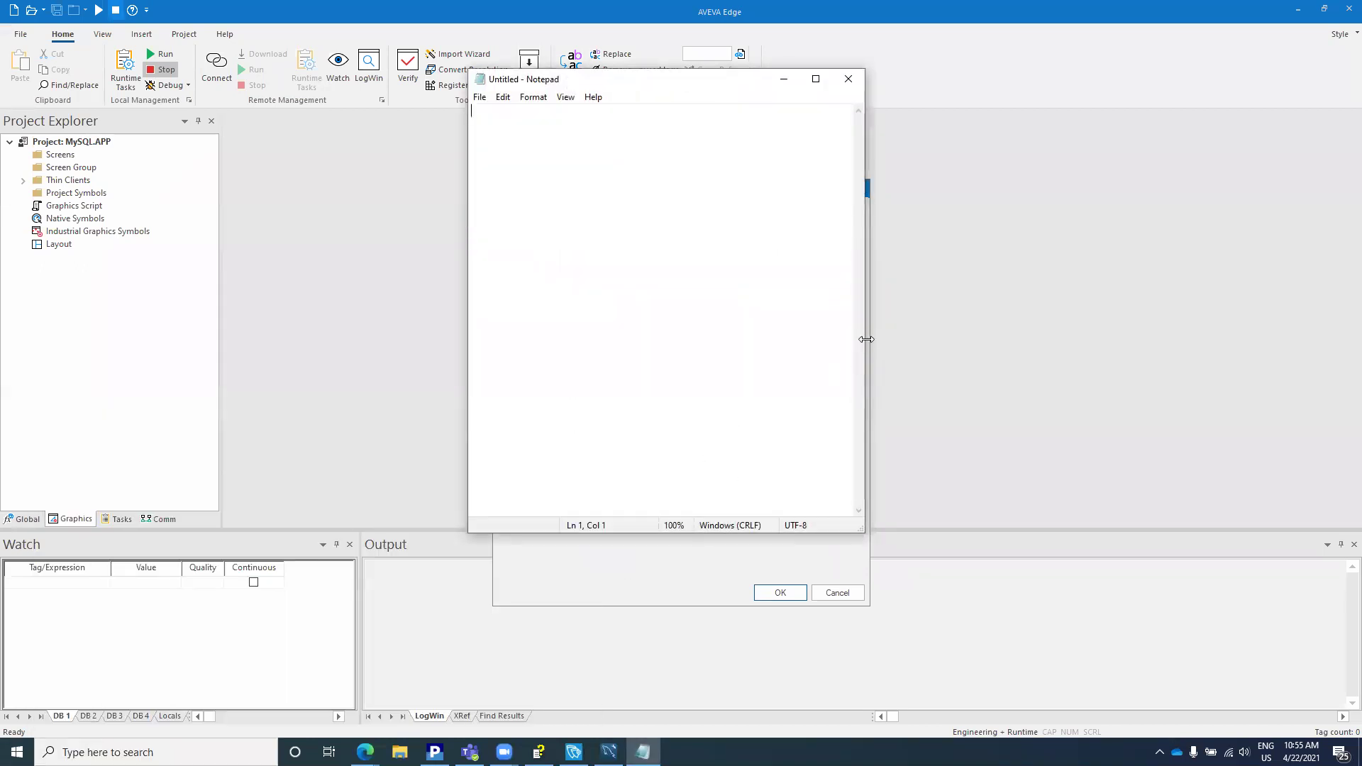
drag(866, 339, 1173, 331)
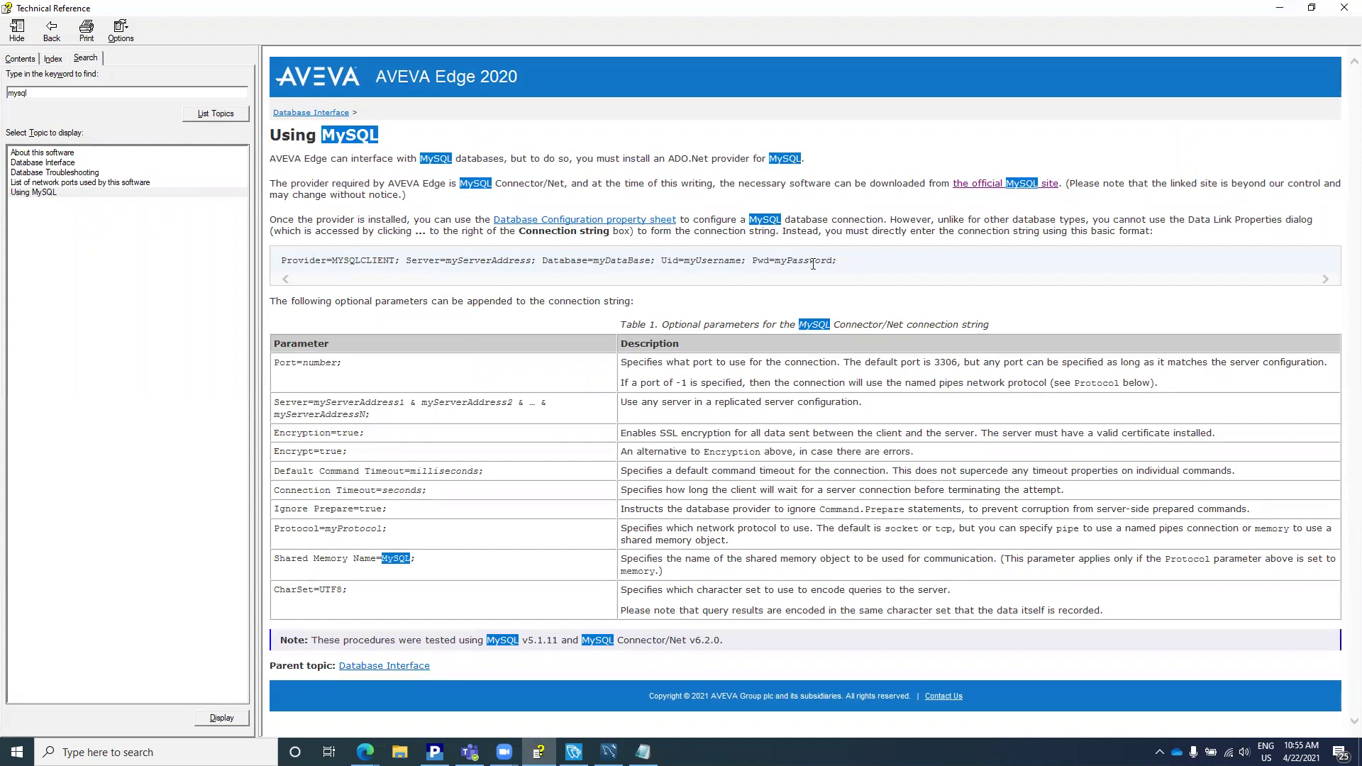
Step: Copy the example MySQL connection string from the Using MySQL help topic into the blank Notepad document
drag(840, 262, 283, 263)
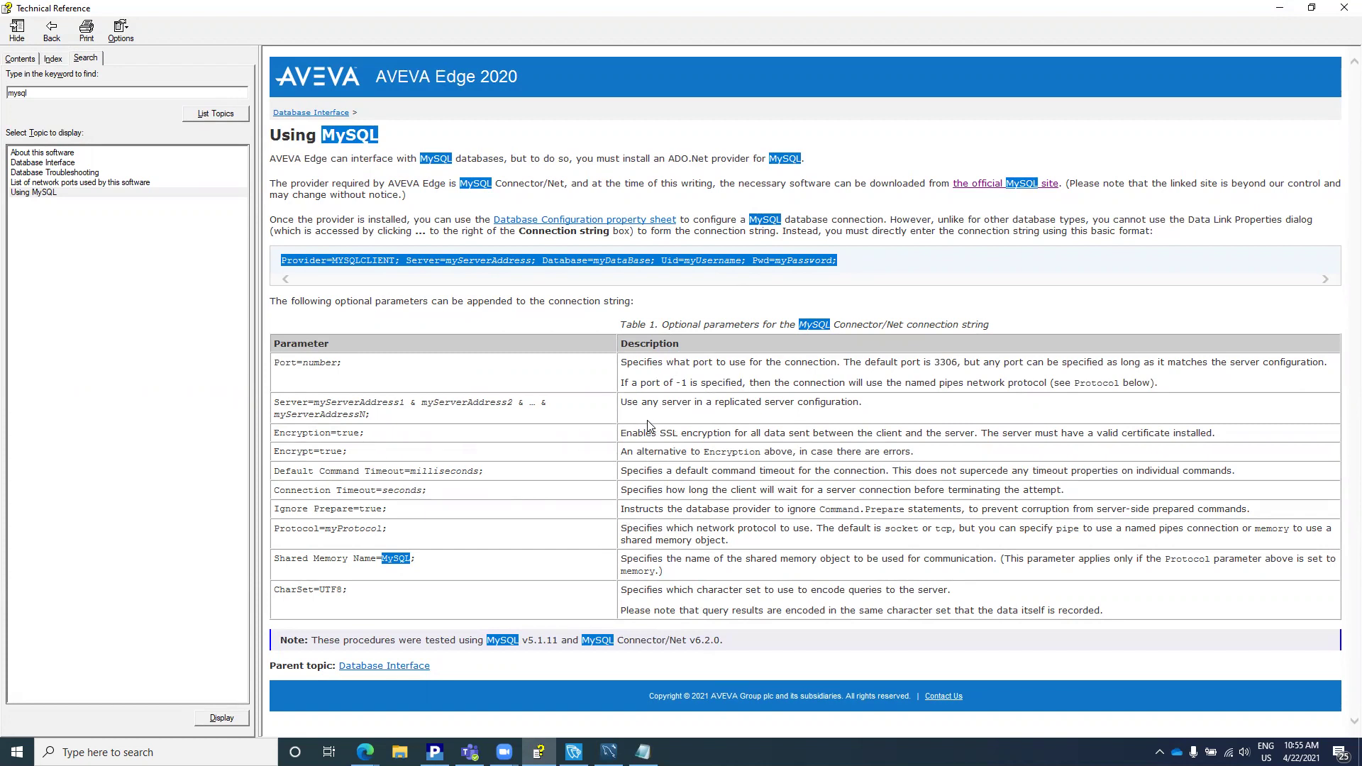
triple_click(314, 363)
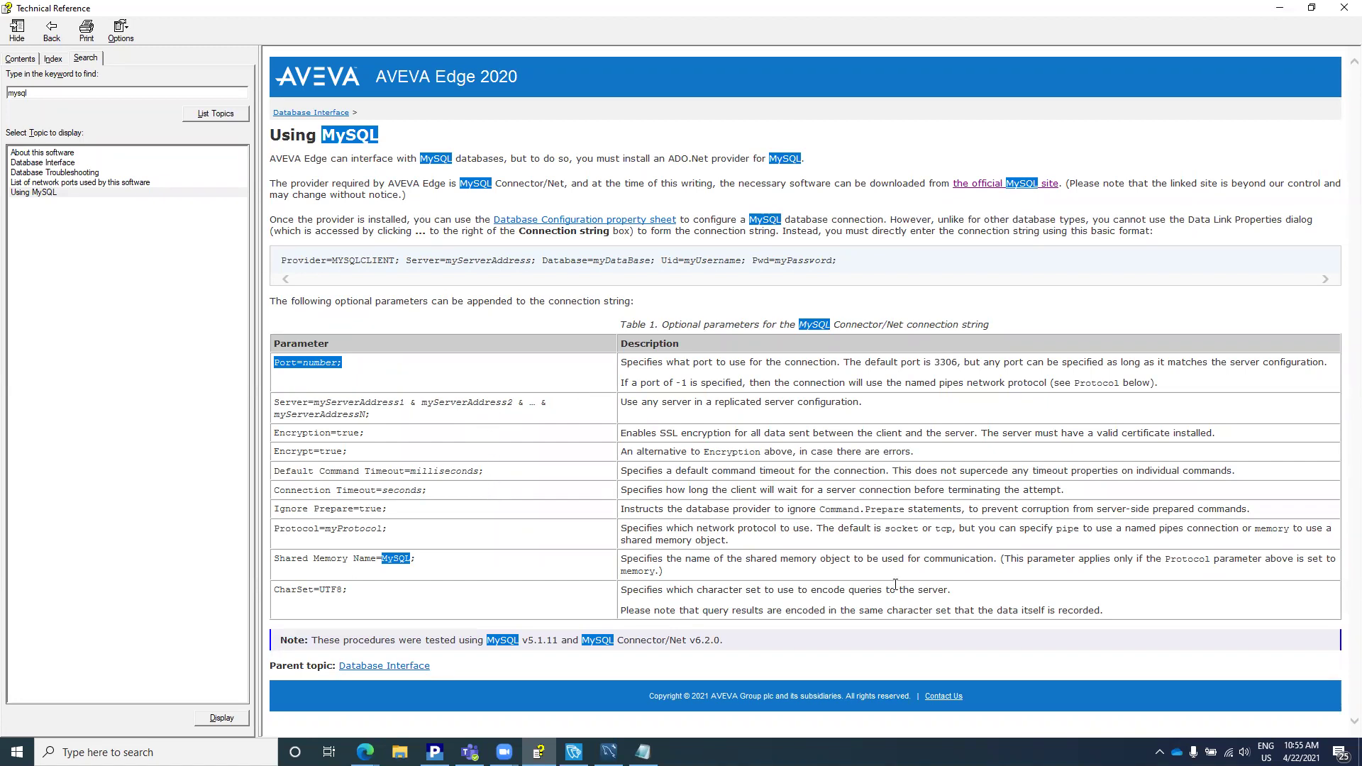
drag(855, 264, 287, 267)
key(ctrl+c)
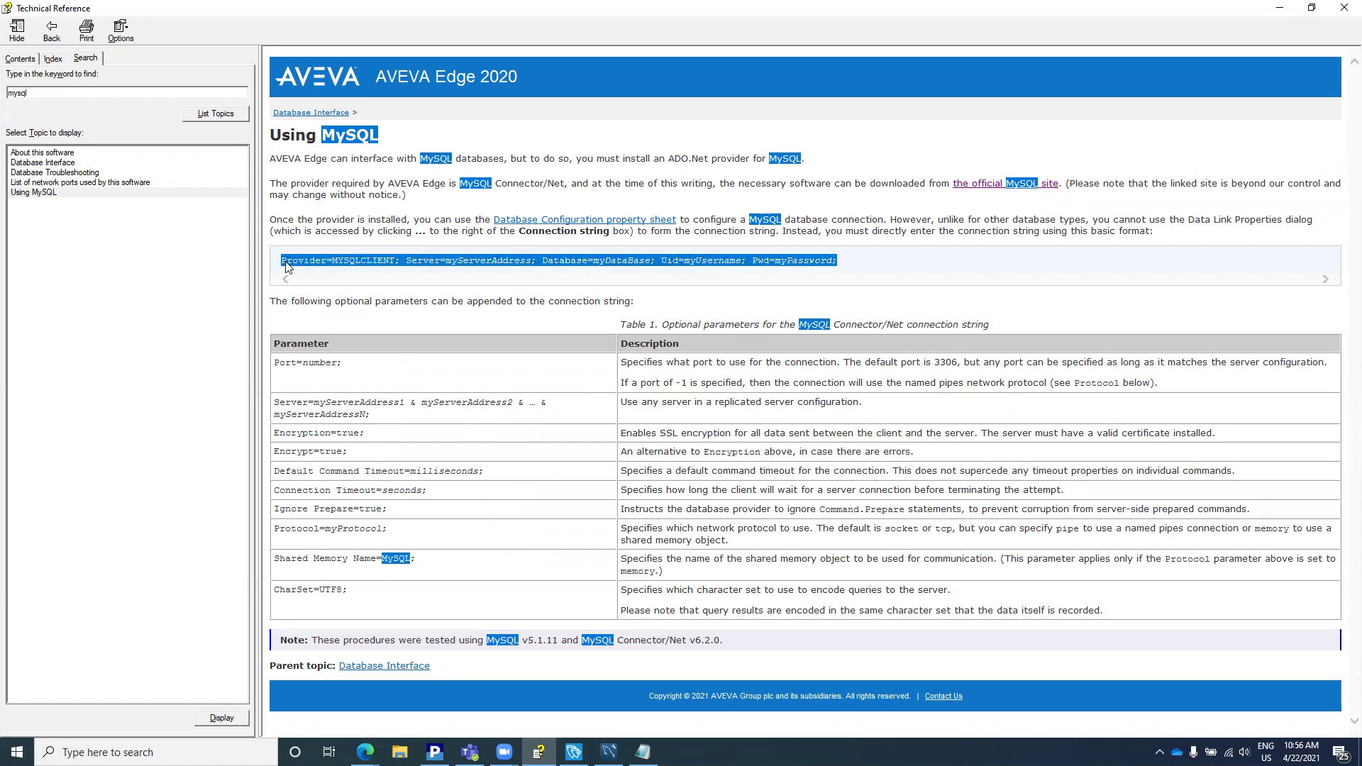
click(643, 752)
key(ctrl+v)
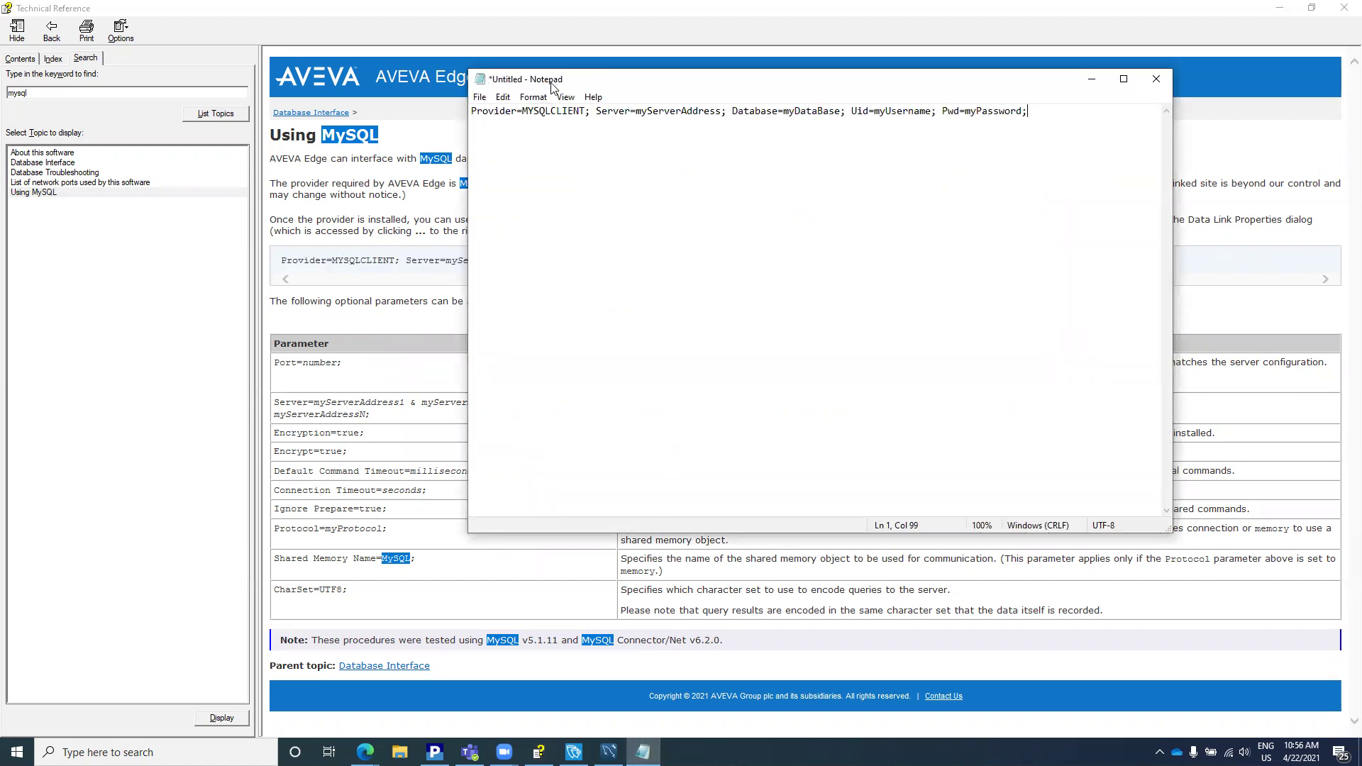
Step: Replace the server placeholder with 192.168.100.59 and the database placeholder with db
drag(552, 86, 480, 183)
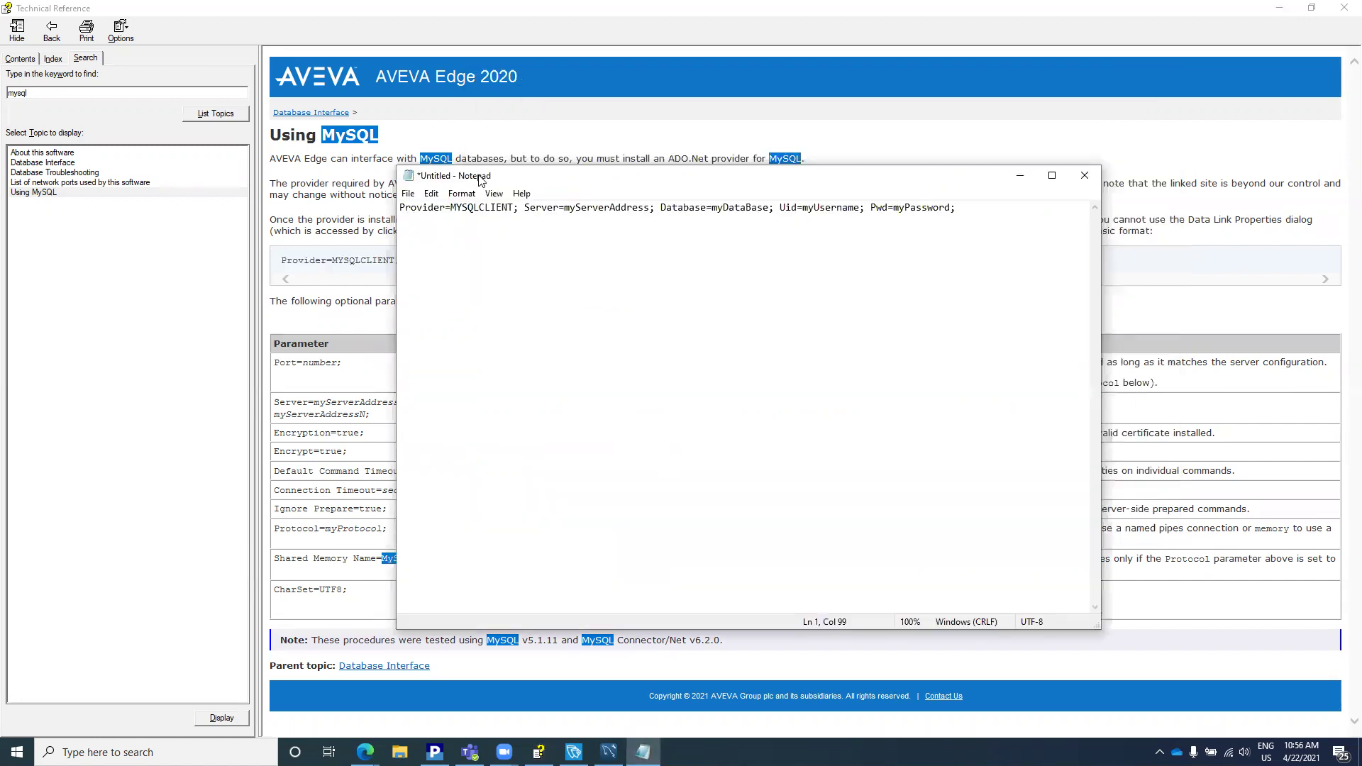
double_click(605, 206)
click(604, 206)
click(651, 207)
key(BackSpace)
key(BackSpace)
key(BackSpace)
key(BackSpace)
key(BackSpace)
key(BackSpace)
key(BackSpace)
key(BackSpace)
key(BackSpace)
key(BackSpace)
key(BackSpace)
key(BackSpace)
key(BackSpace)
key(BackSpace)
key(BackSpace)
text(192.168.100.)
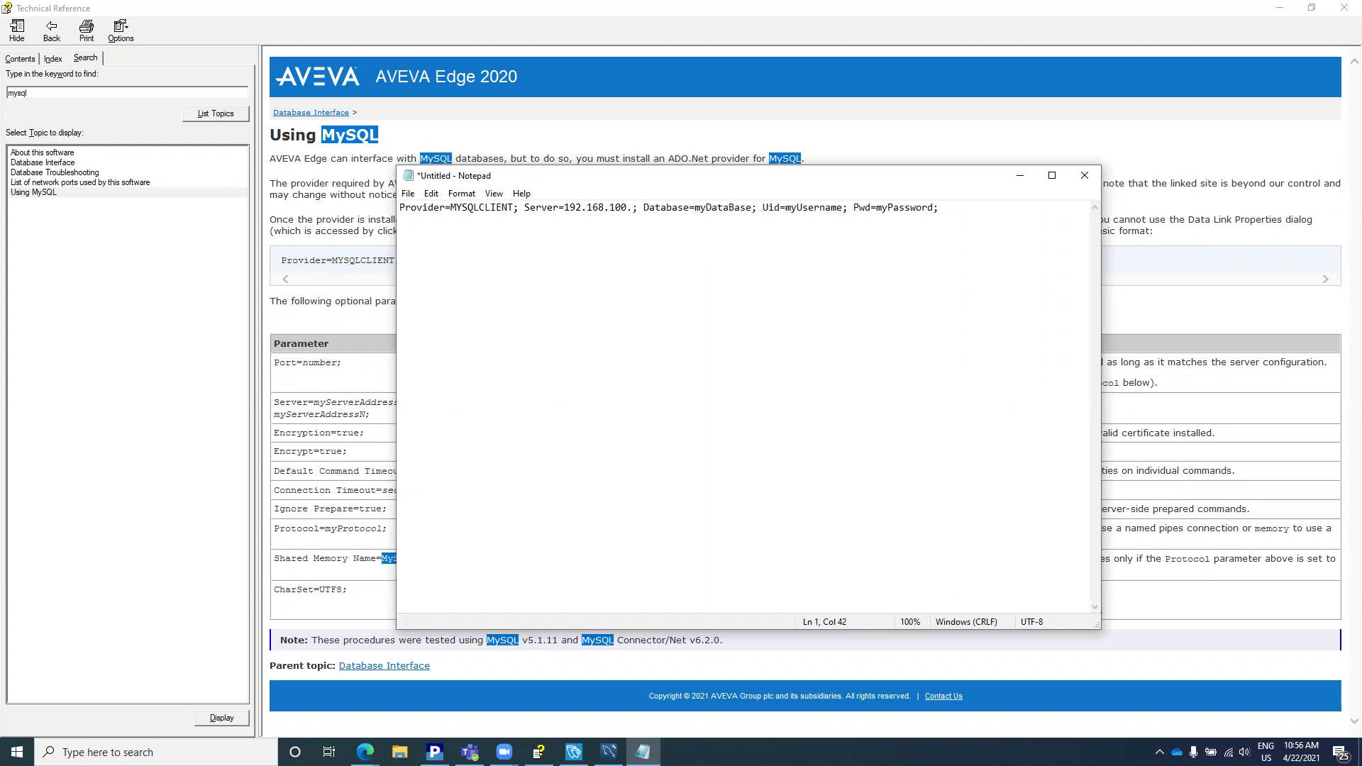
text(59)
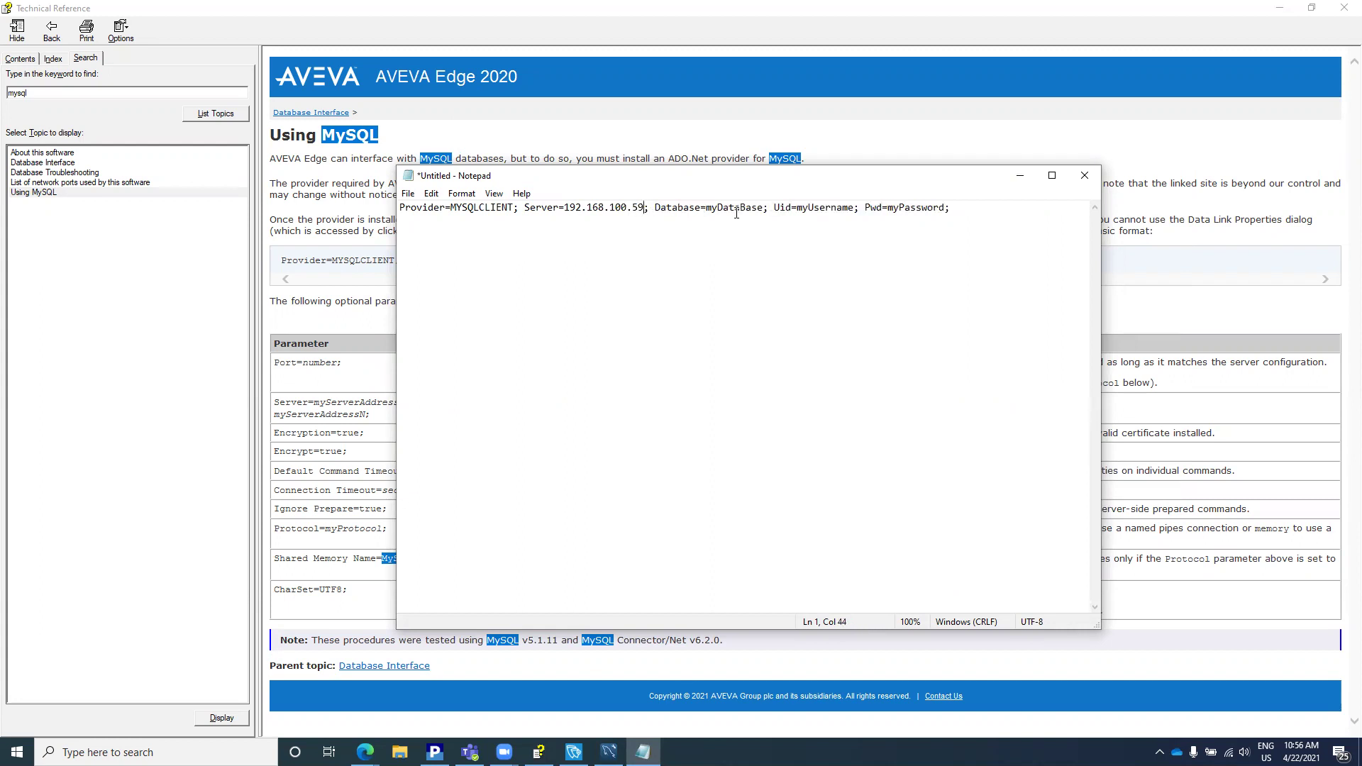
double_click(737, 210)
click(763, 211)
key(BackSpace)
key(BackSpace)
key(BackSpace)
key(BackSpace)
key(BackSpace)
key(BackSpace)
key(BackSpace)
key(BackSpace)
key(BackSpace)
key(BackSpace)
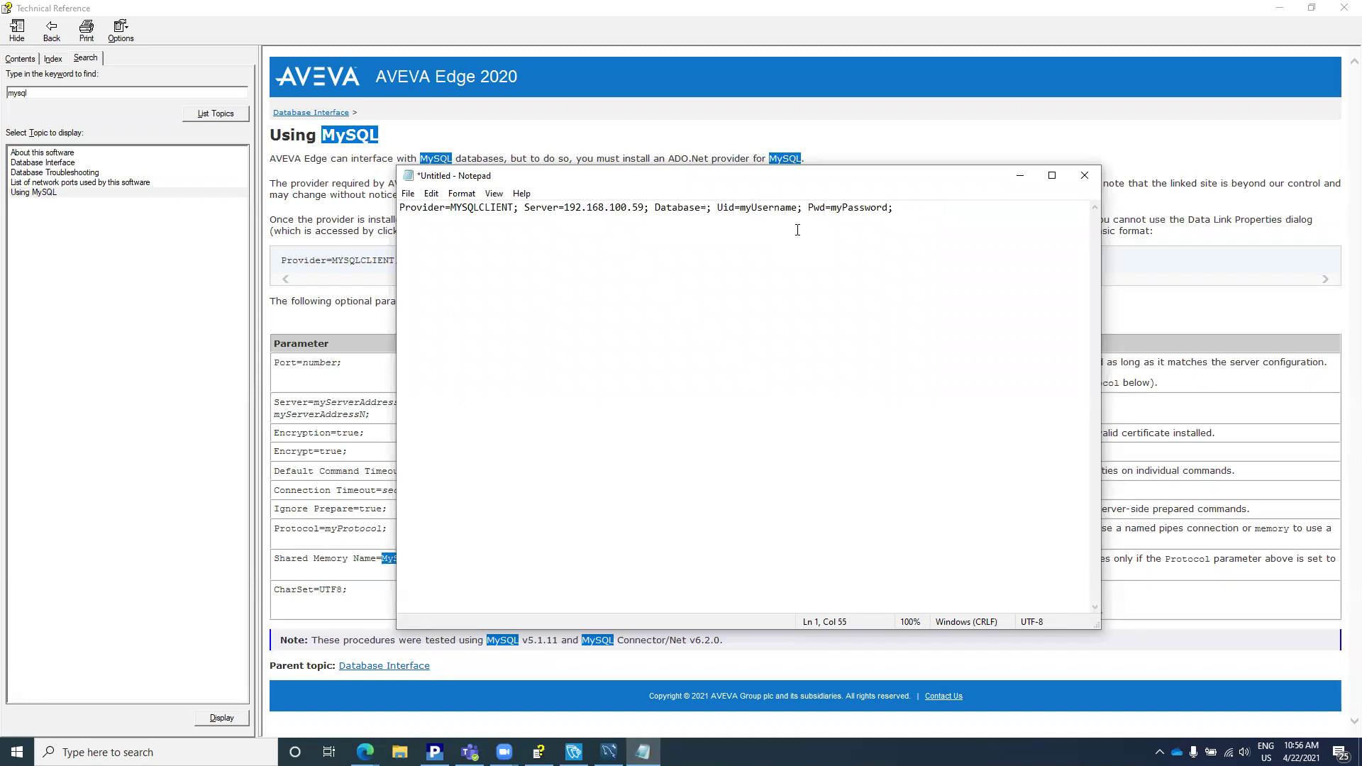
text(db)
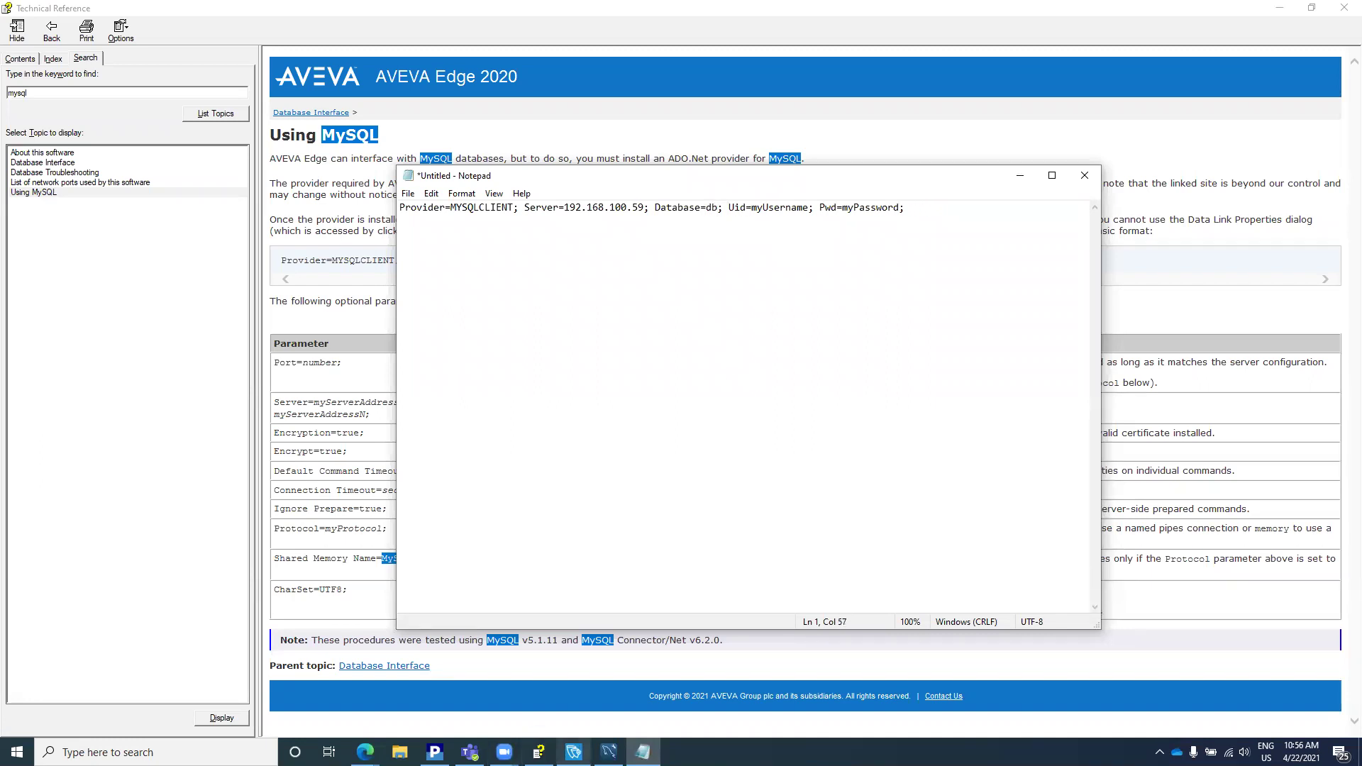
Step: Confirm the db schema name in MySQL Workbench, set Uid to root, clear the Pwd placeholder, and select the string
click(608, 751)
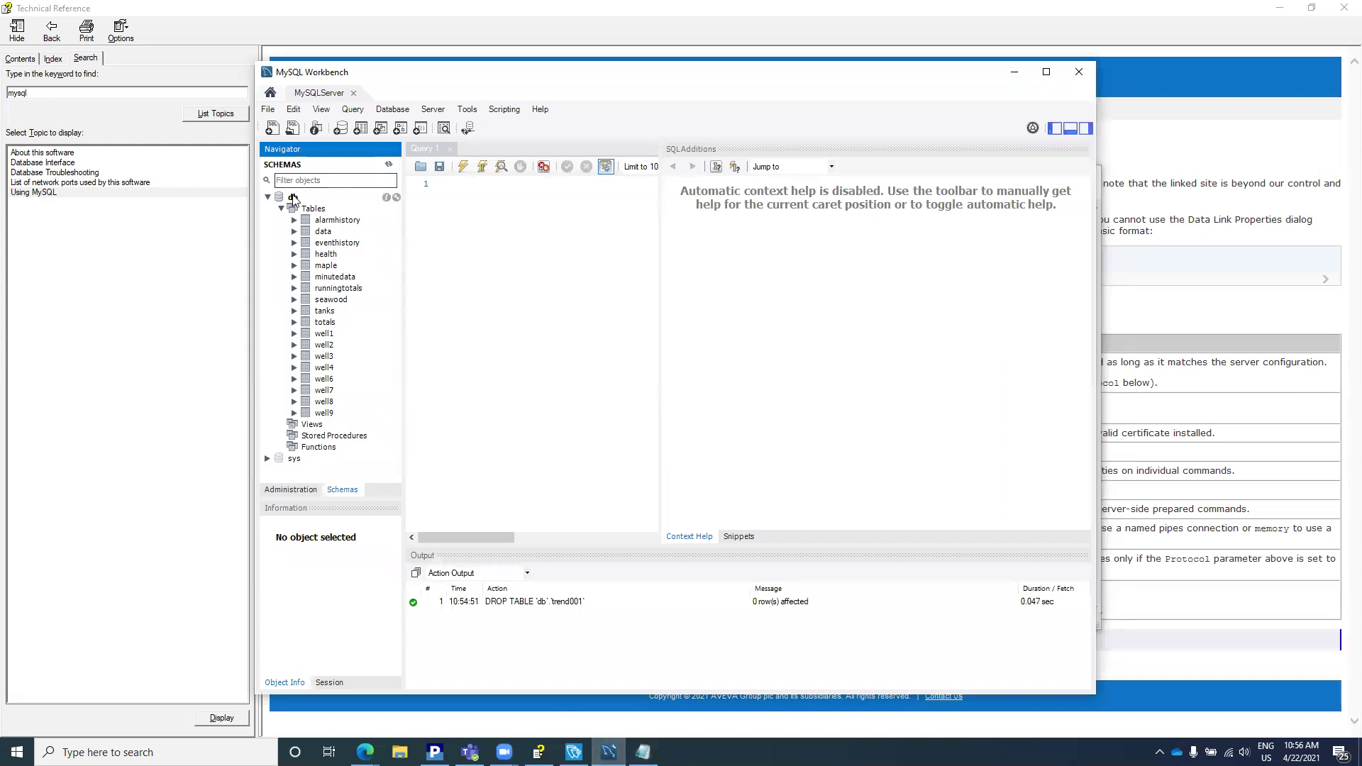
click(305, 198)
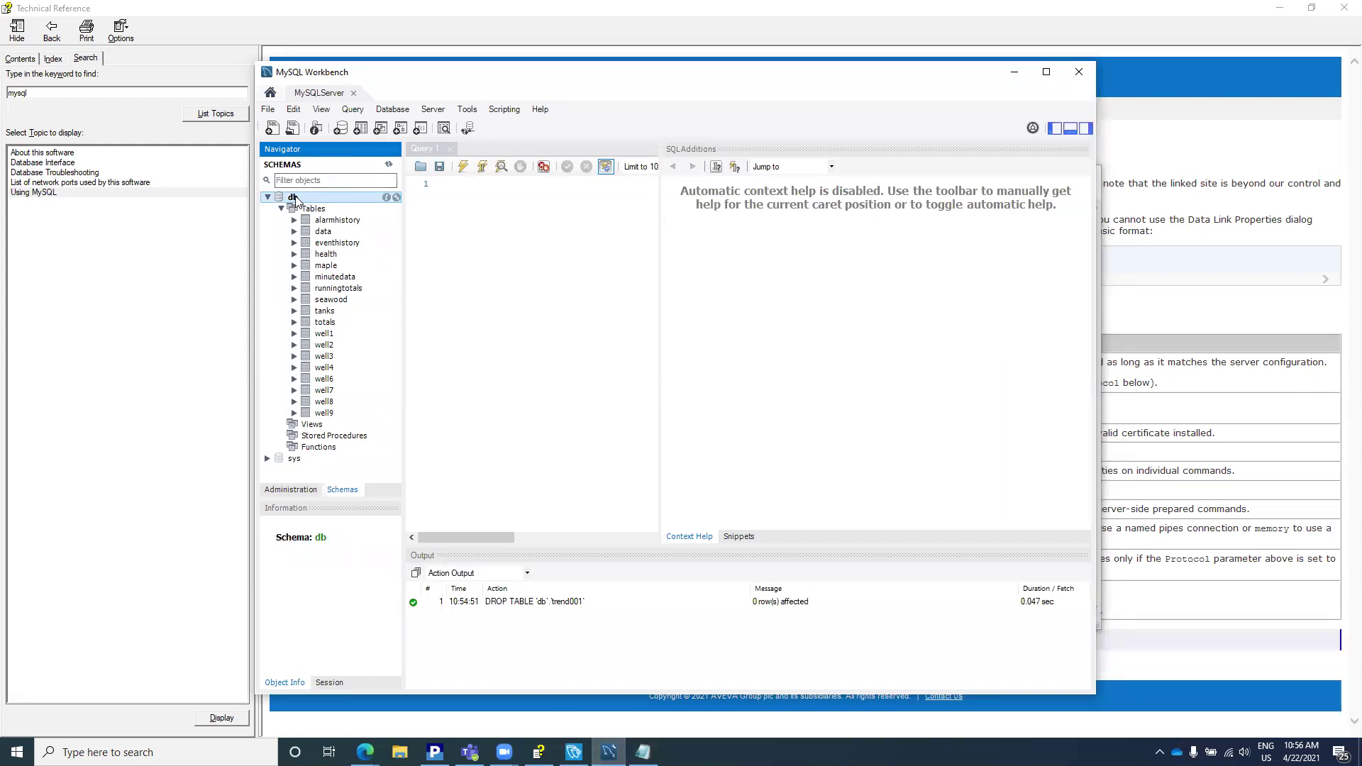
click(1014, 72)
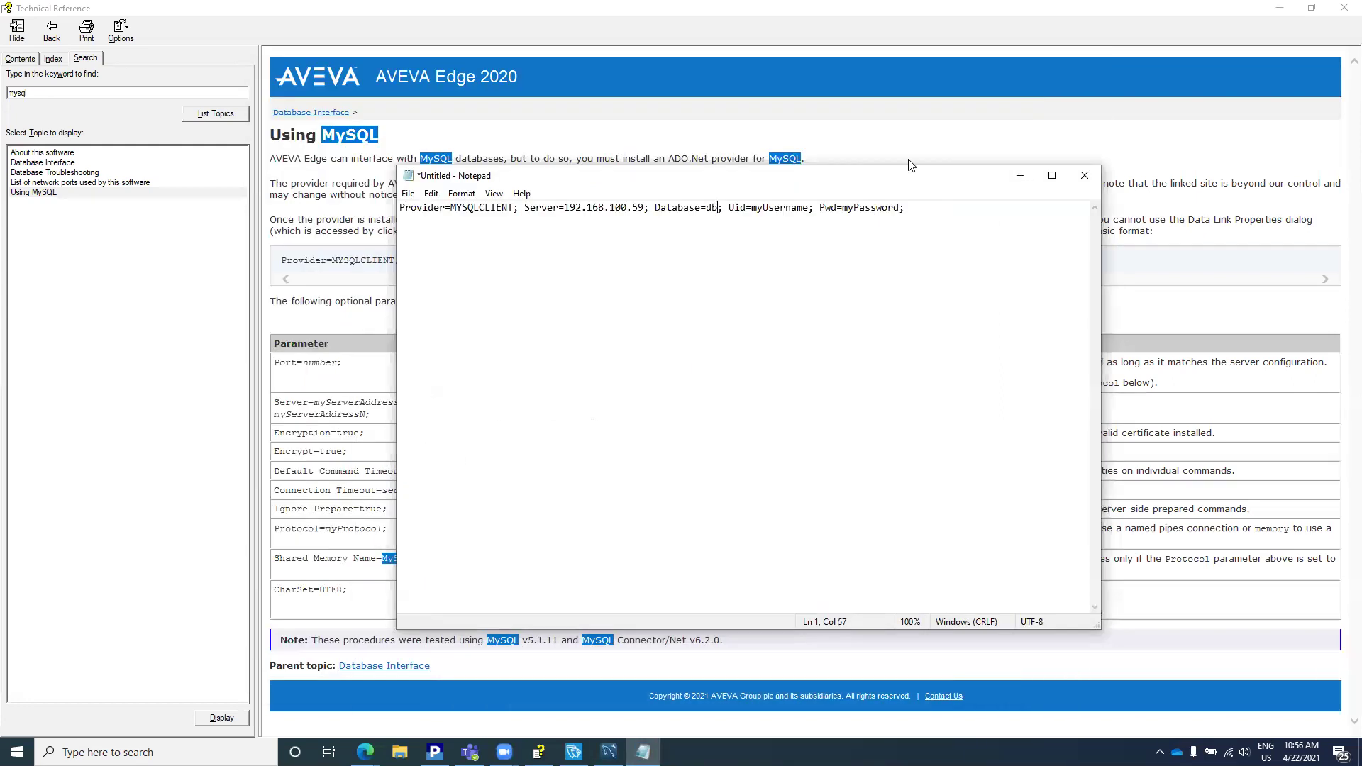
key(BackSpace)
key(BackSpace)
key(BackSpace)
key(BackSpace)
key(BackSpace)
key(BackSpace)
key(BackSpace)
key(BackSpace)
key(BackSpace)
key(BackSpace)
text(root)
key(BackSpace)
key(BackSpace)
key(BackSpace)
drag(939, 224, 328, 232)
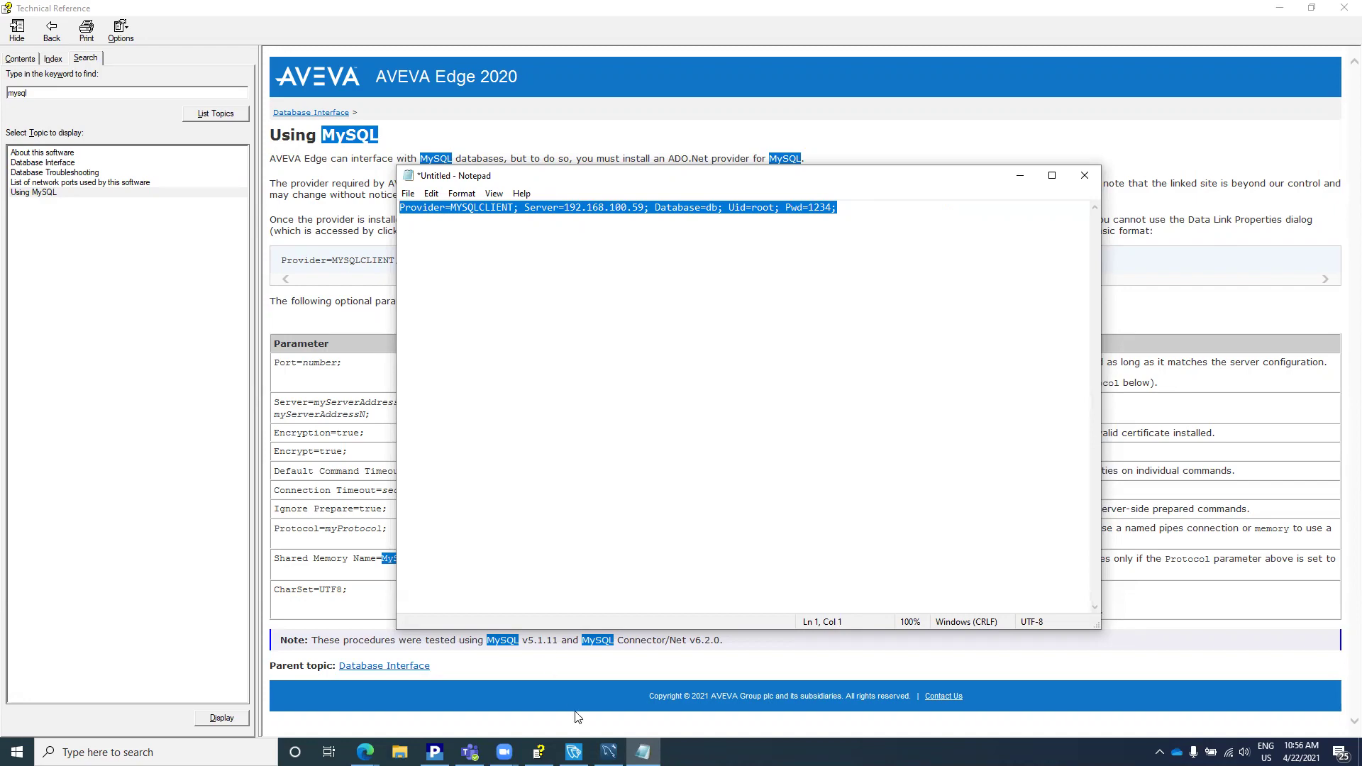
Step: Paste the edited string into the Default Database connection string field and confirm both settings dialogs
click(574, 751)
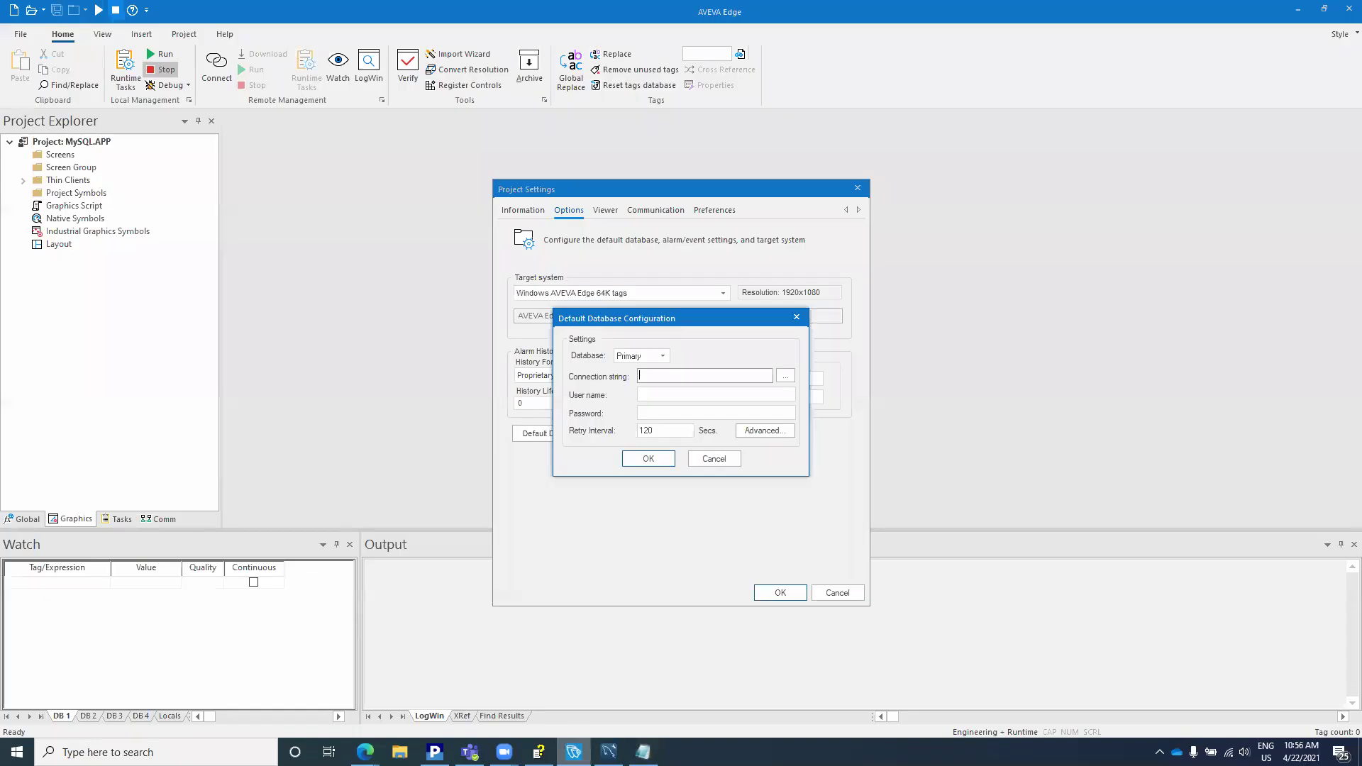
click(691, 376)
key(ctrl+v)
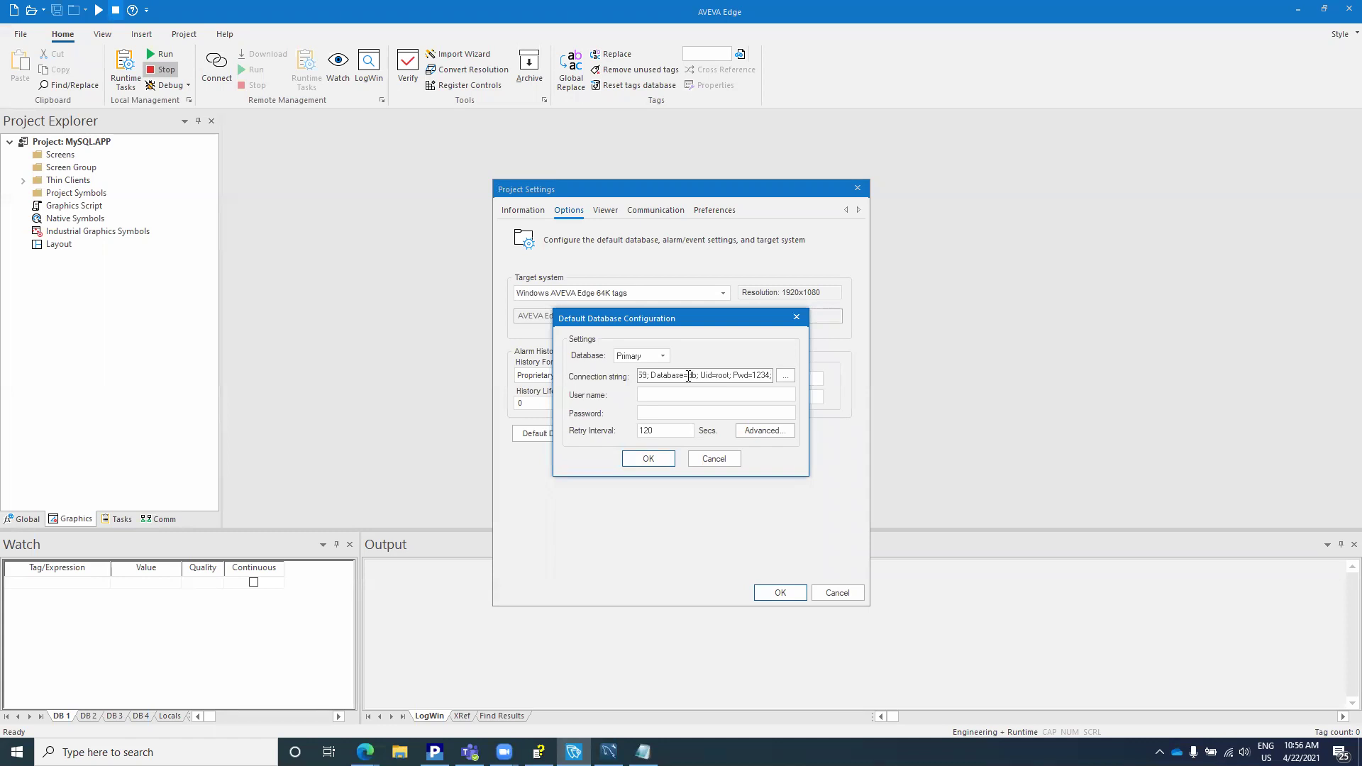
click(648, 459)
click(781, 593)
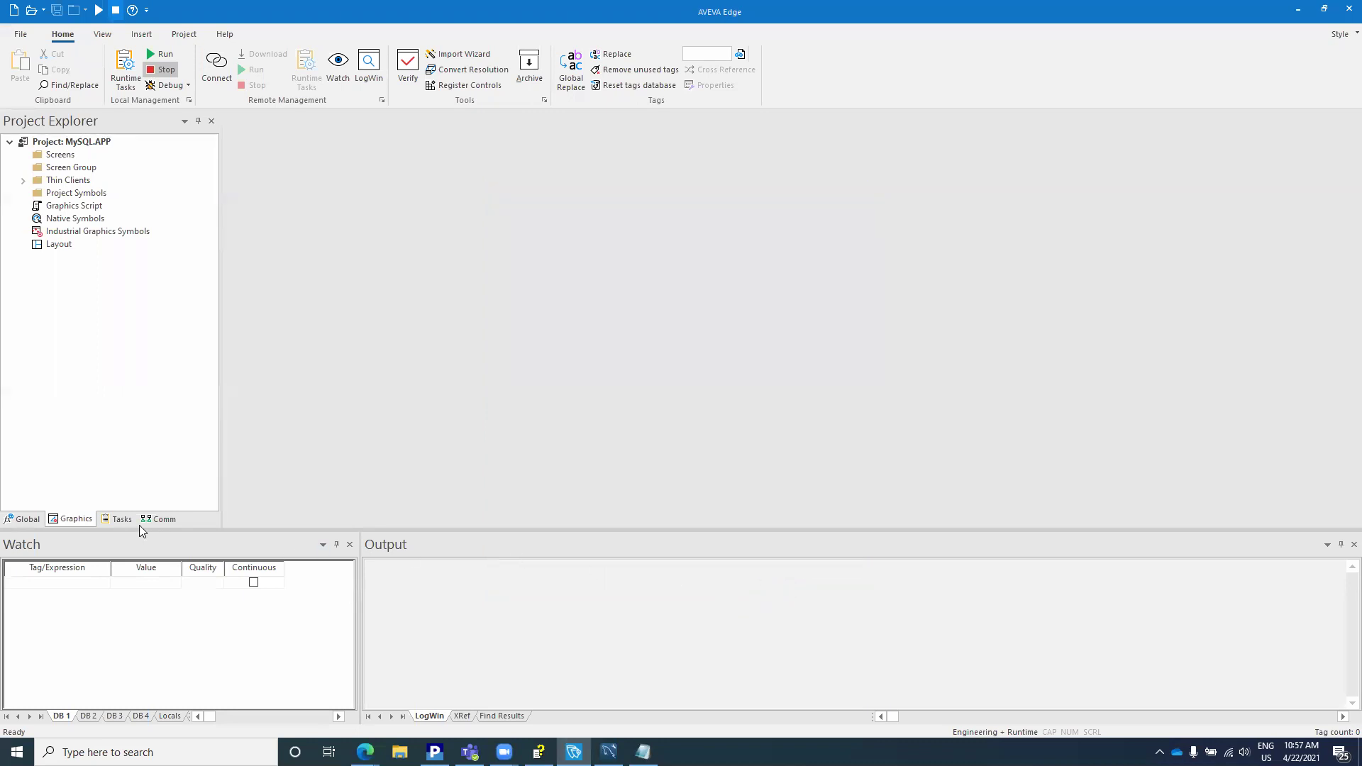
Step: Insert a new Trend Logger worksheet with history format Database and show its database configuration
click(121, 518)
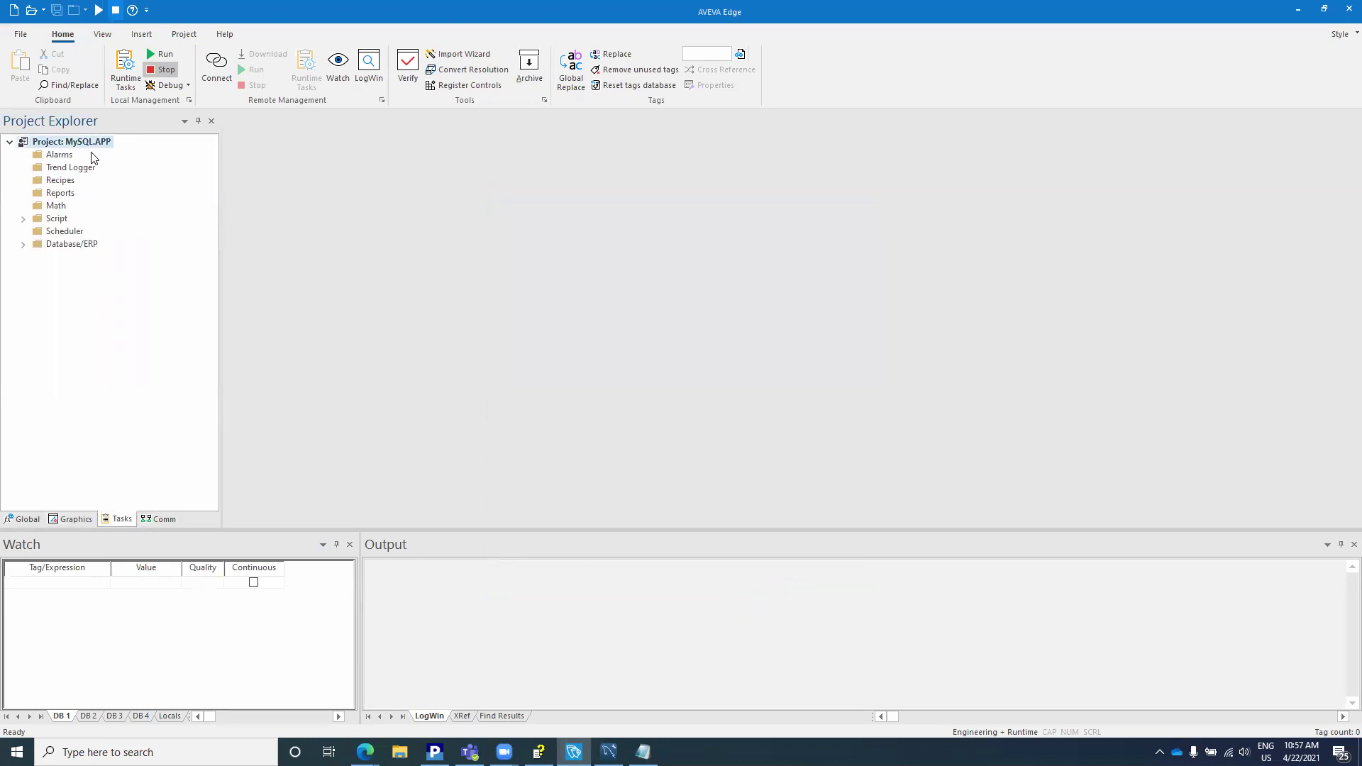
click(81, 168)
right_click(81, 168)
click(110, 176)
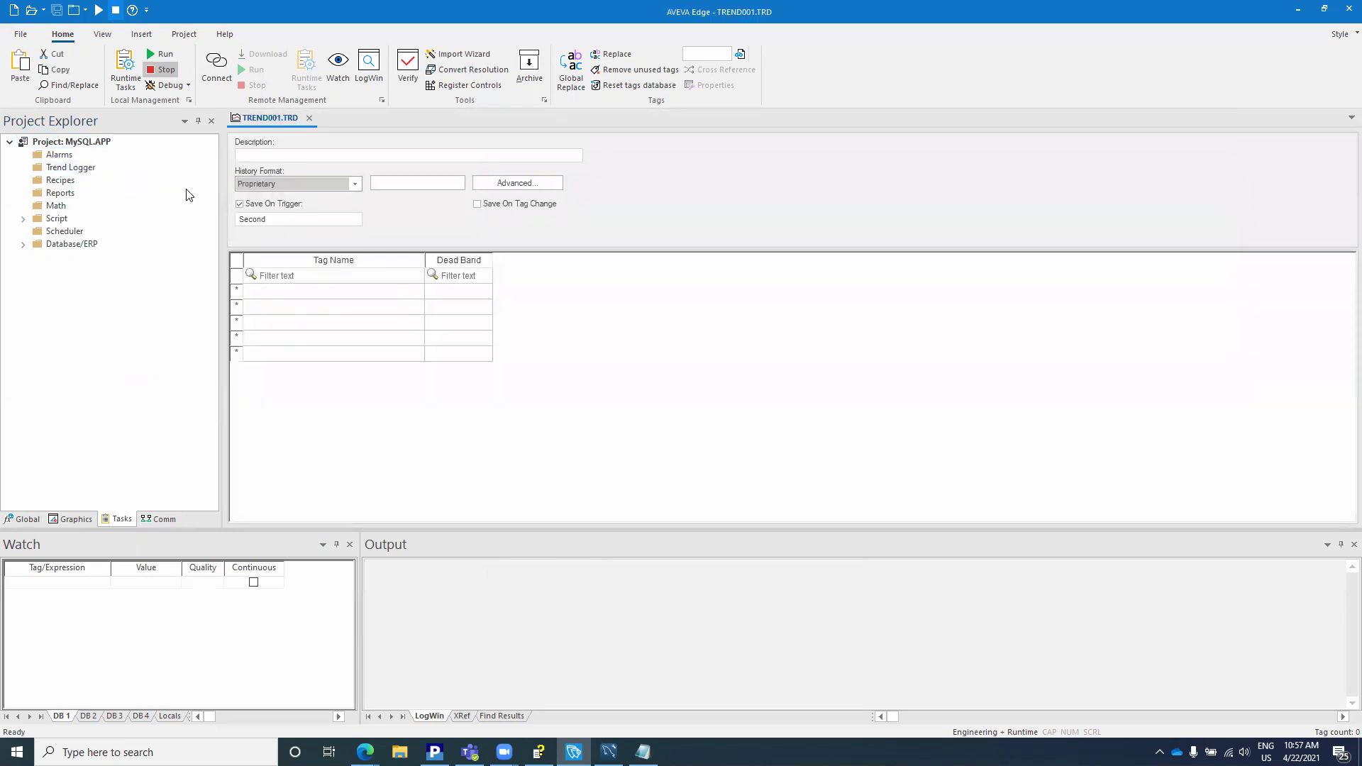
click(353, 184)
click(322, 206)
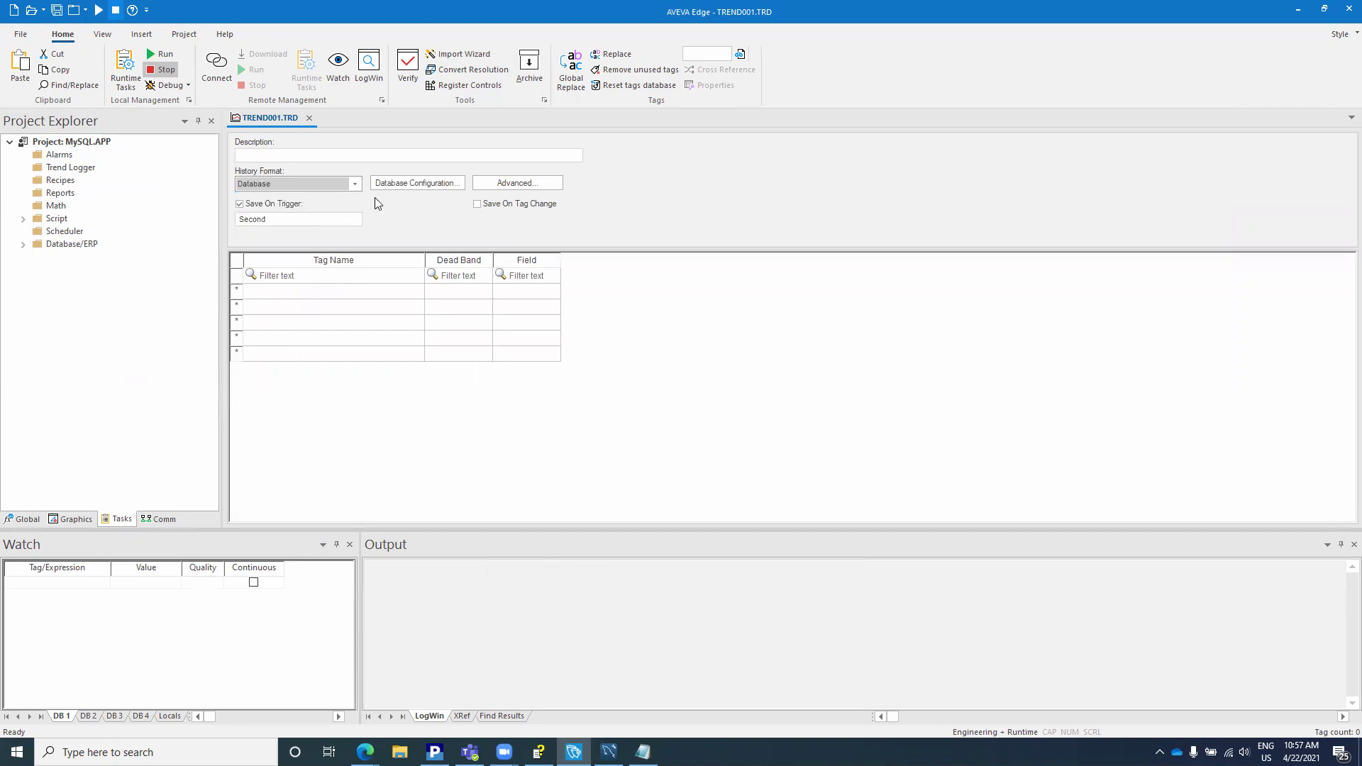
click(430, 184)
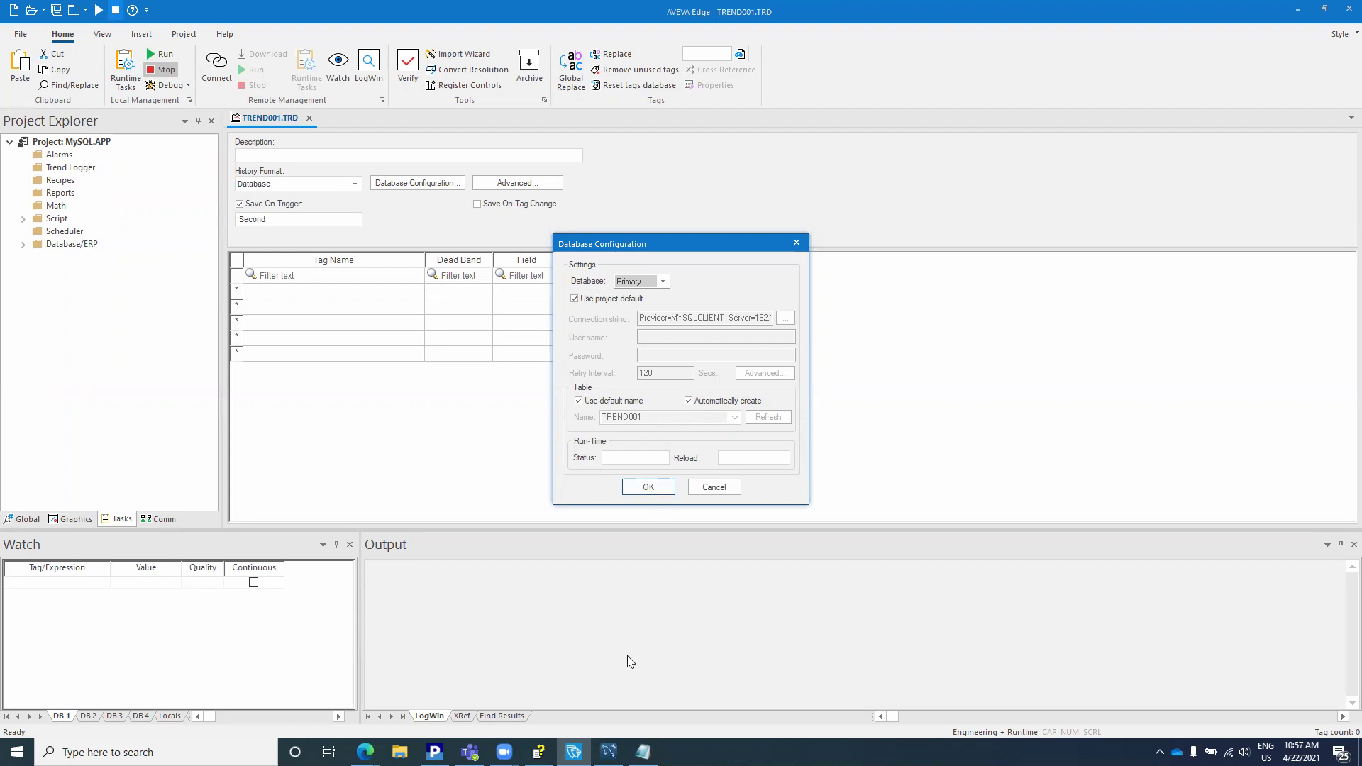
Step: Refresh the db Tables list in MySQL Workbench, then return to AVEVA Edge
click(608, 752)
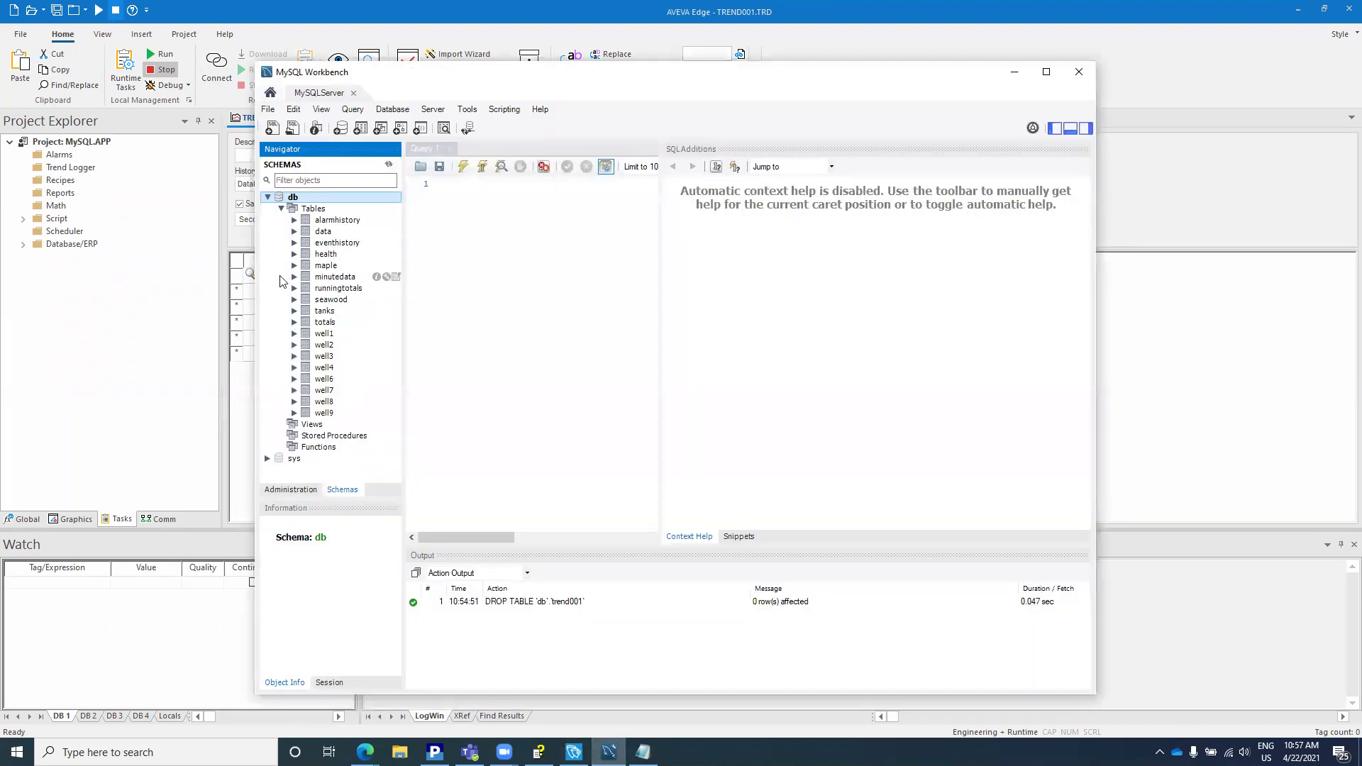
click(313, 210)
right_click(313, 210)
click(400, 287)
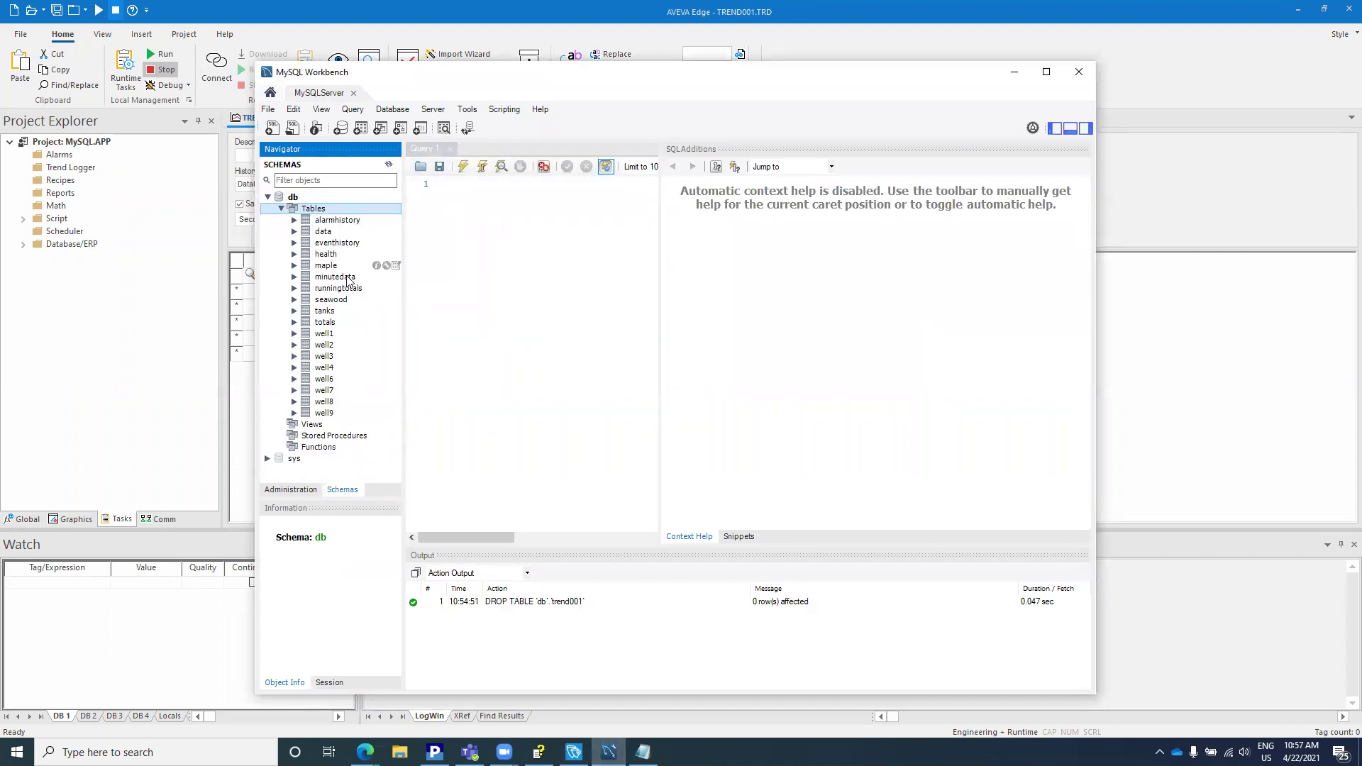
click(1013, 75)
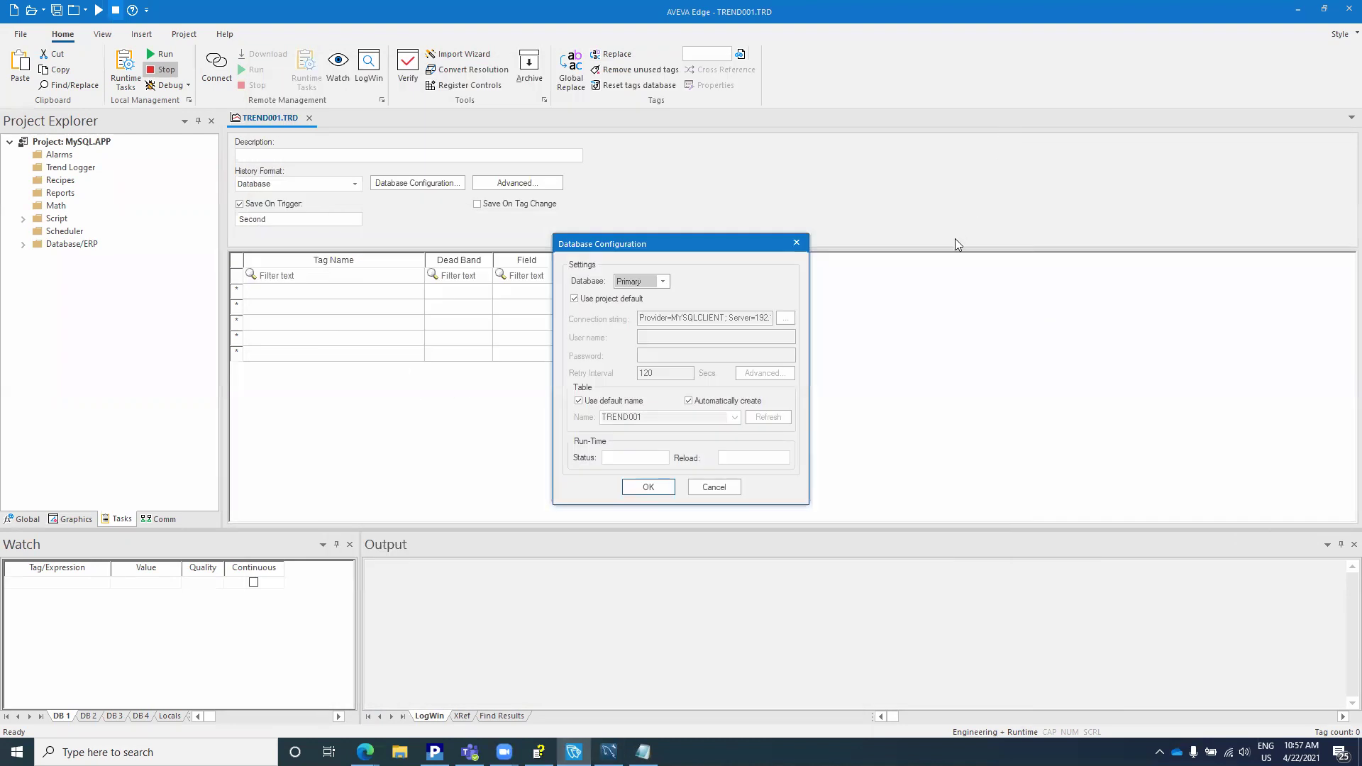
Step: Accept the default database settings, create and add Tag1, save the worksheet as sheet 1, and run
click(650, 487)
click(338, 292)
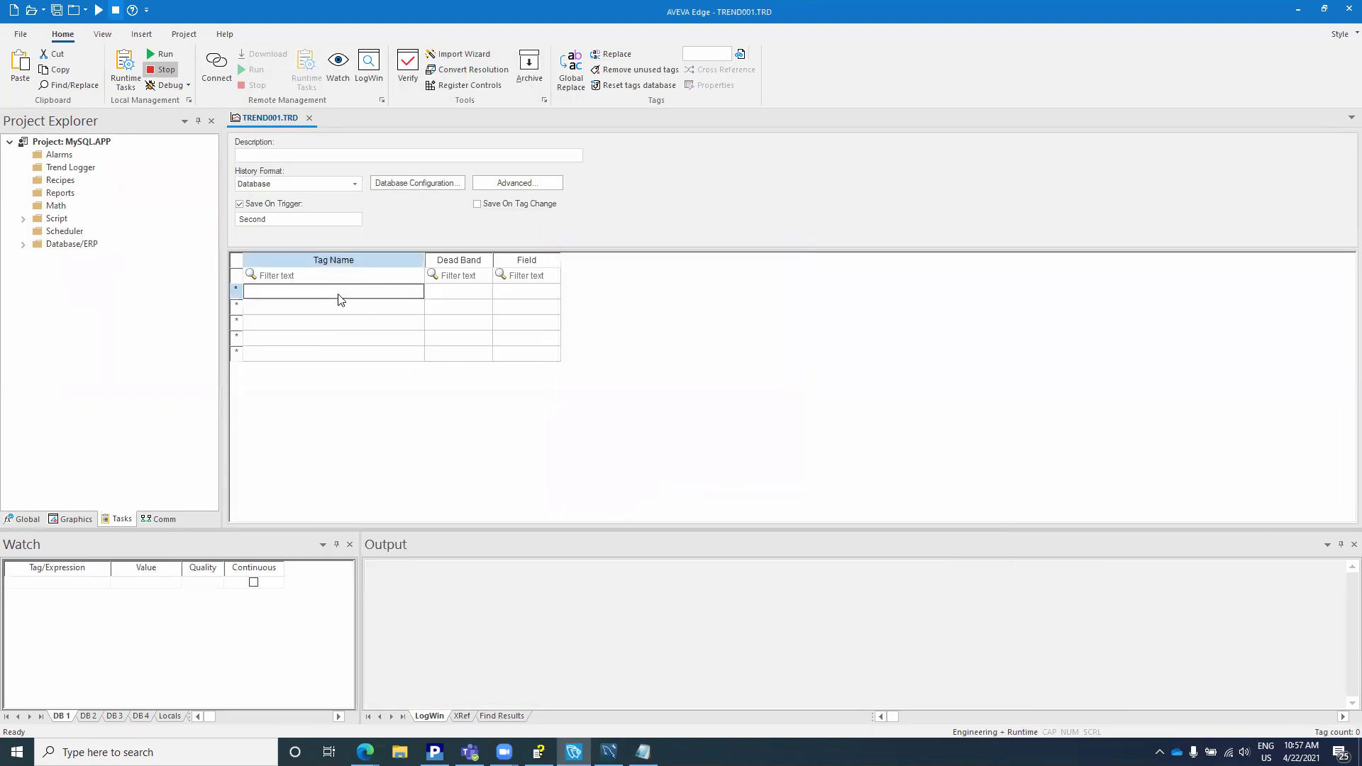
text(Tag1)
key(Return)
key(Return)
key(Return)
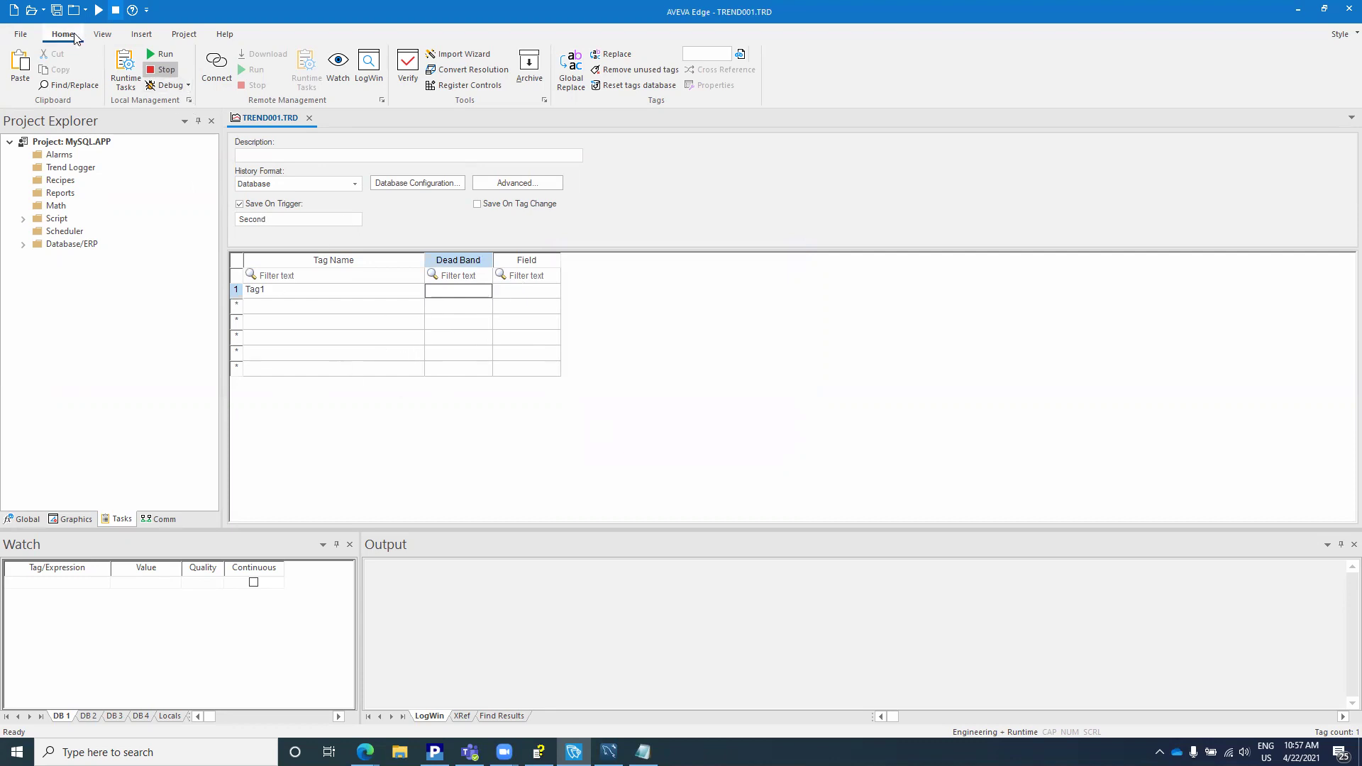
click(56, 10)
key(Return)
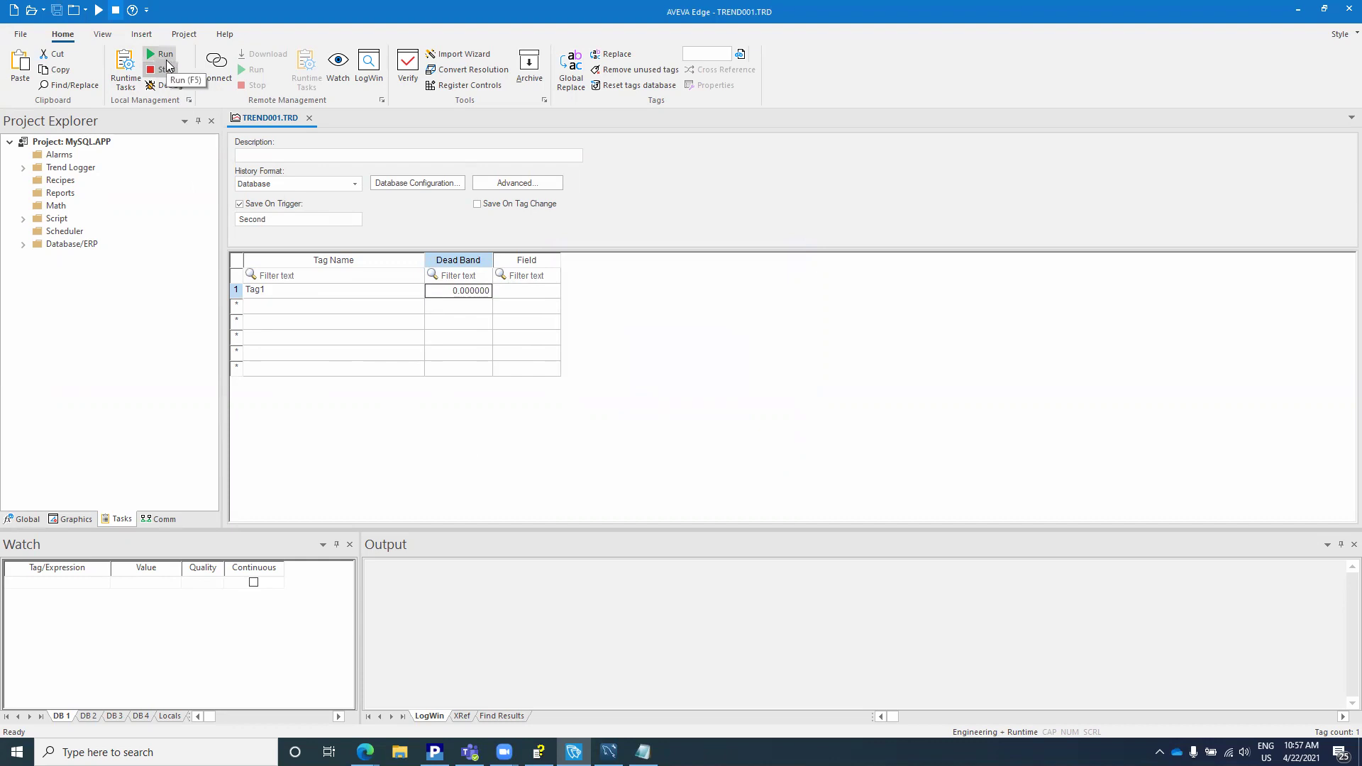
click(168, 65)
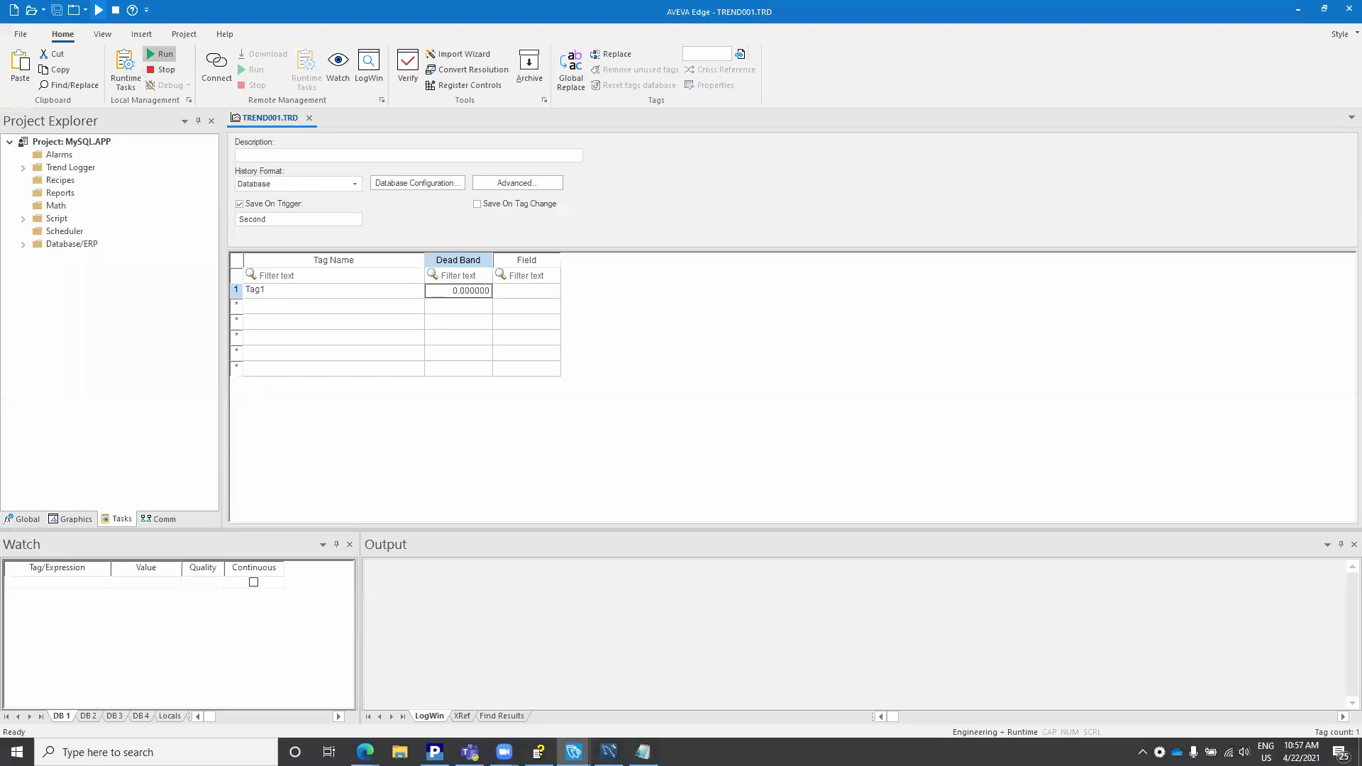
Step: Refresh the db tables and check trend001 has Time_Stamp, Time_Stamp_ms and Tag1 columns
click(608, 753)
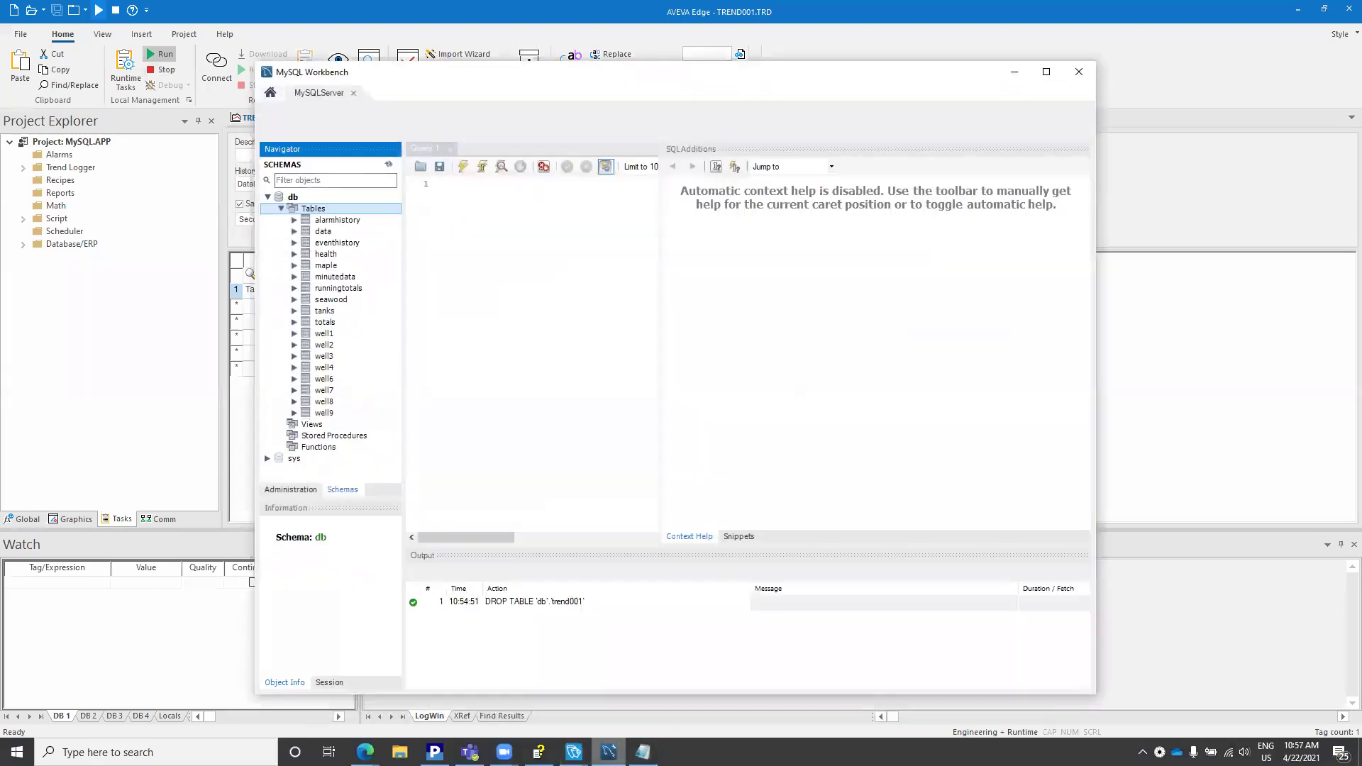
right_click(322, 209)
click(354, 283)
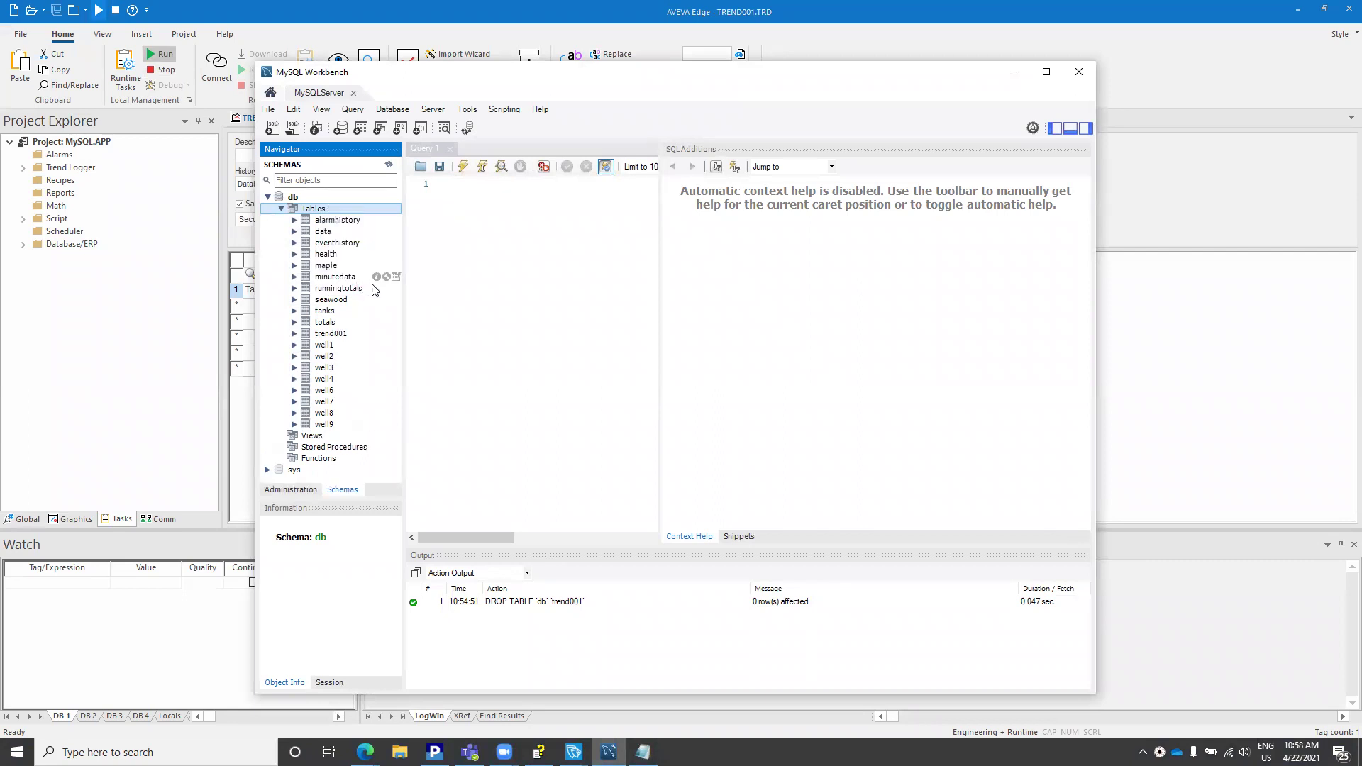
click(323, 335)
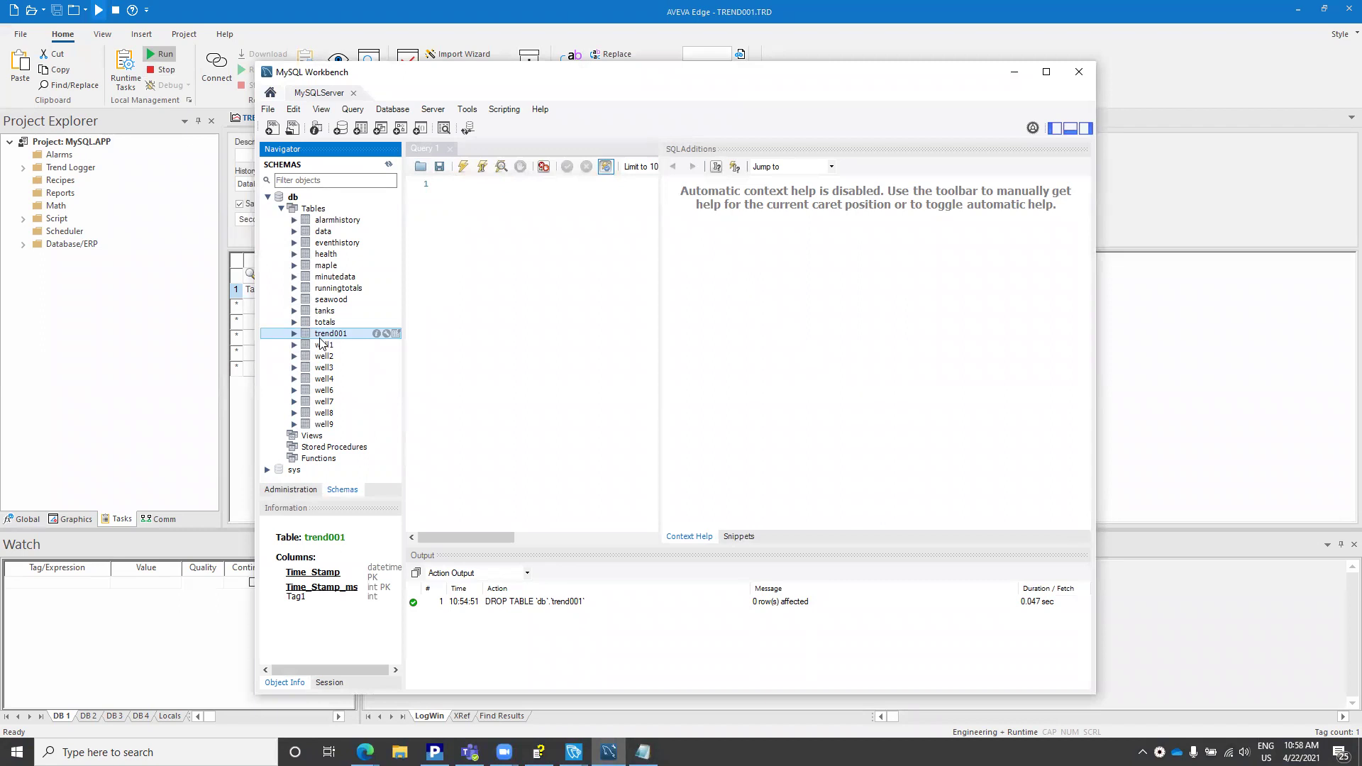
click(194, 343)
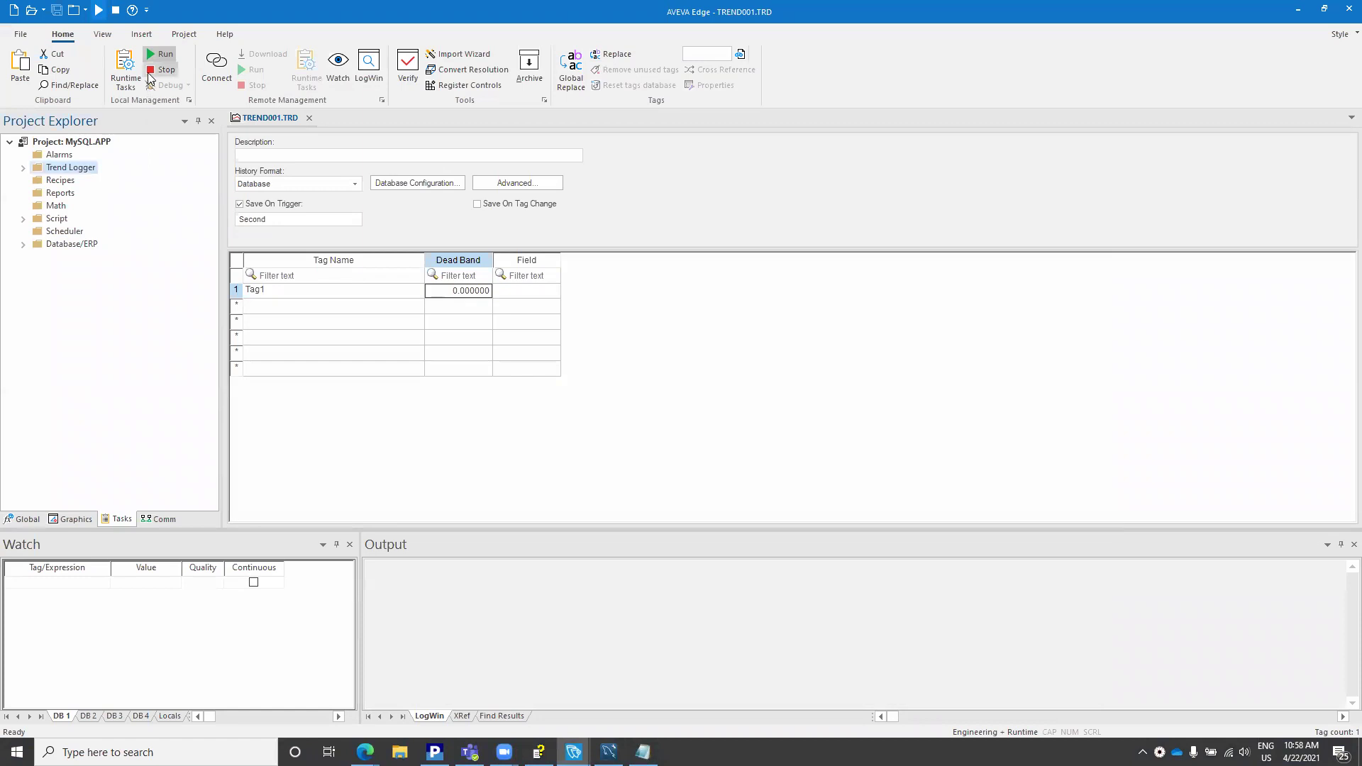
Step: Replace the default TREND001 table name with HelloYouTube in the trend's database configuration and rerun the project
click(262, 186)
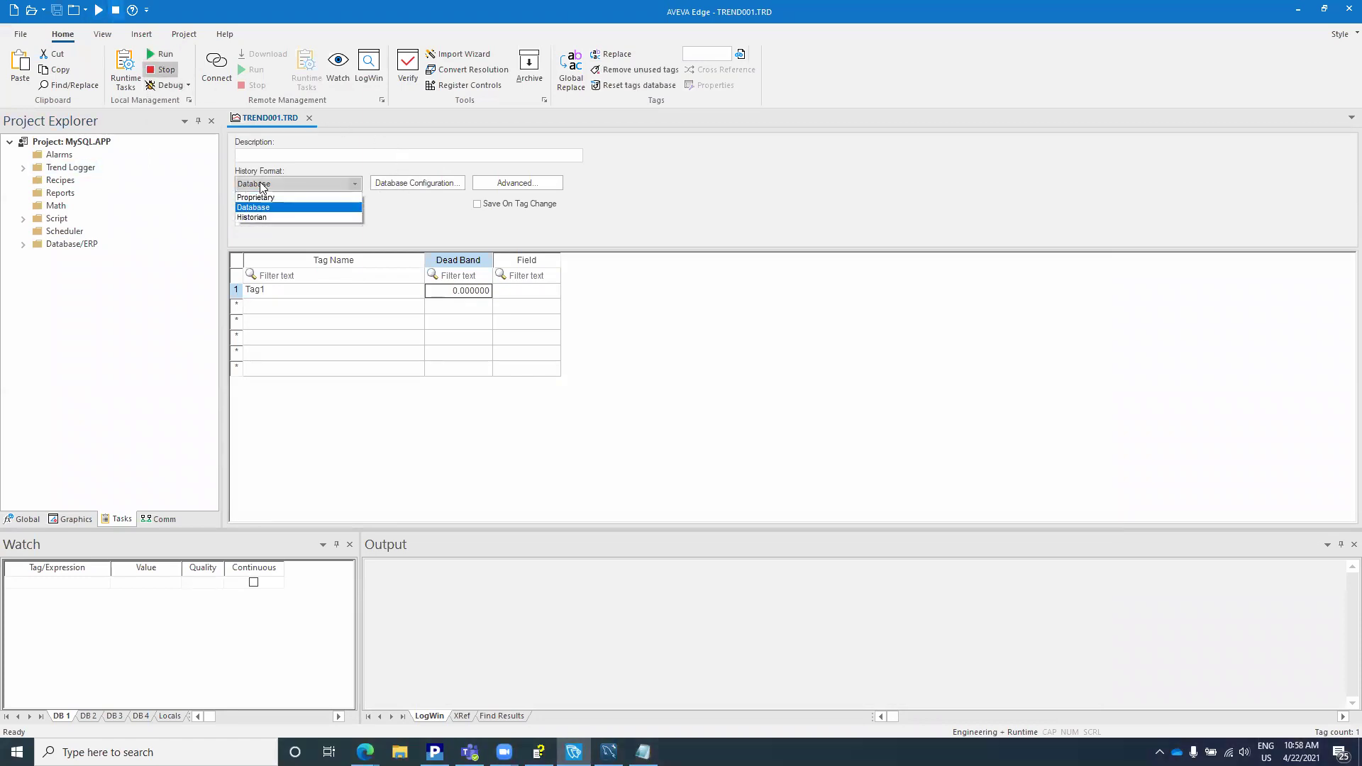
click(298, 207)
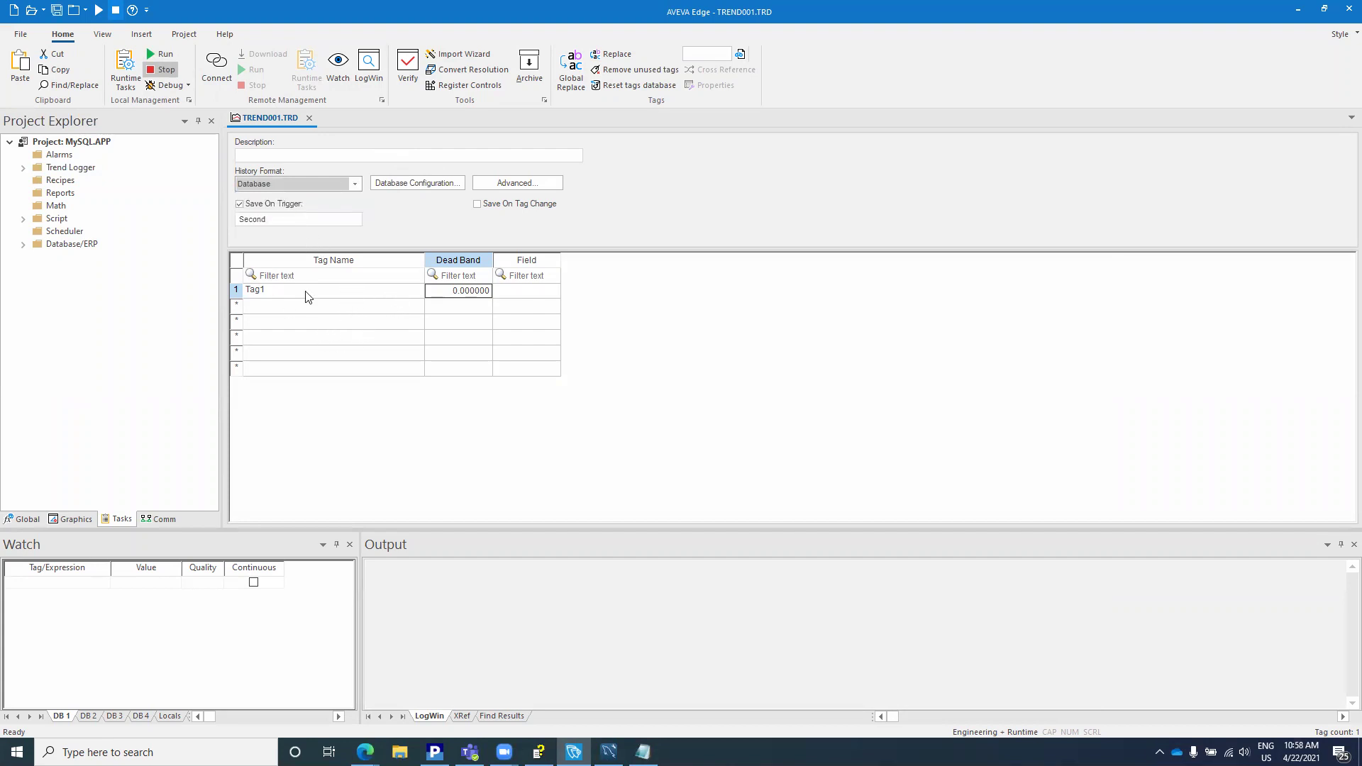
click(424, 184)
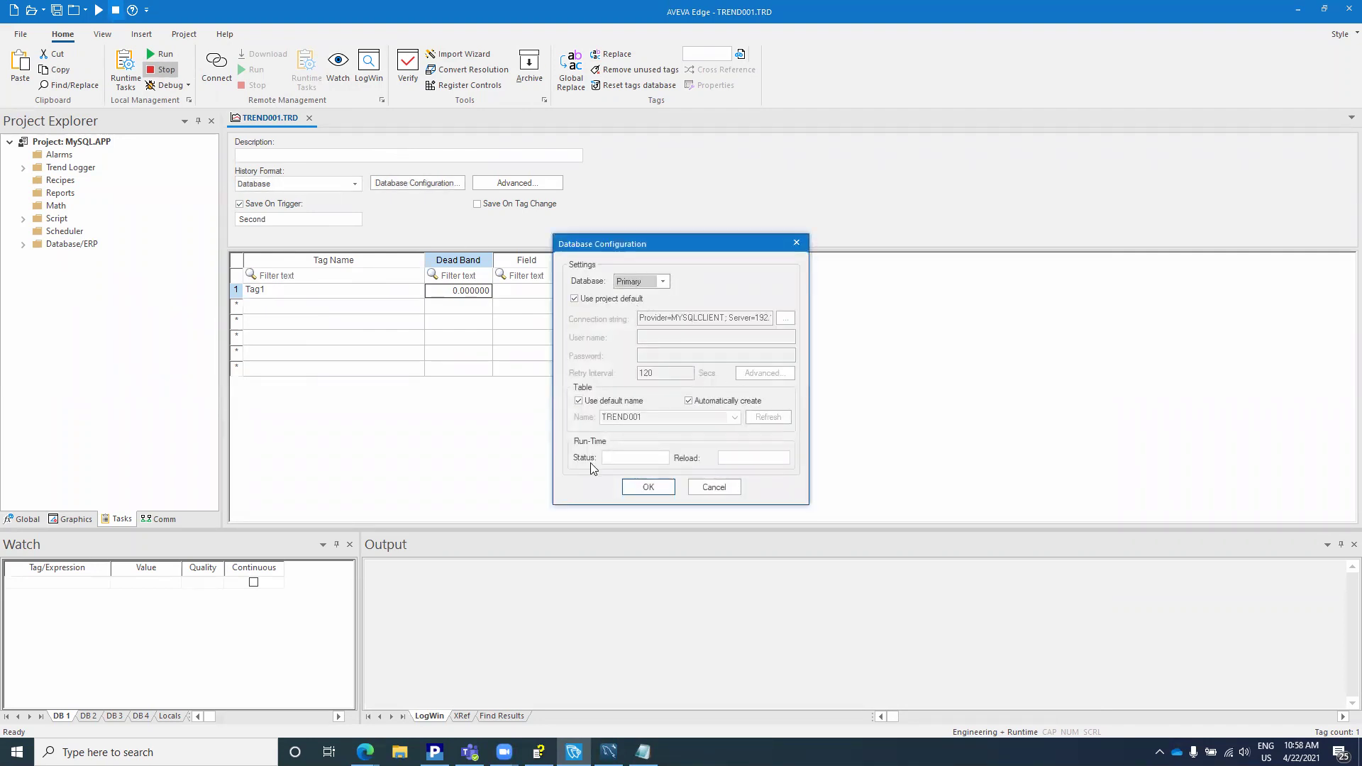
click(579, 401)
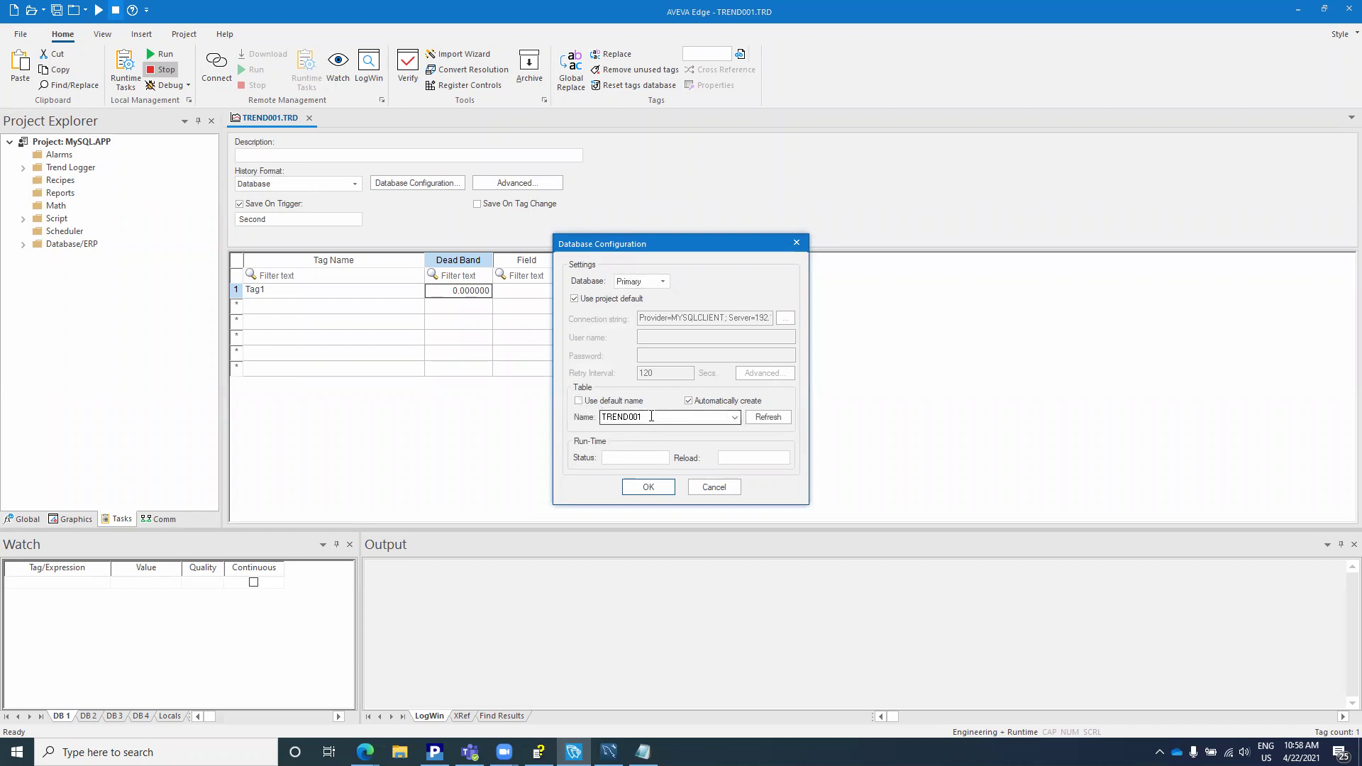
double_click(651, 417)
text(HelloYouTube)
click(652, 490)
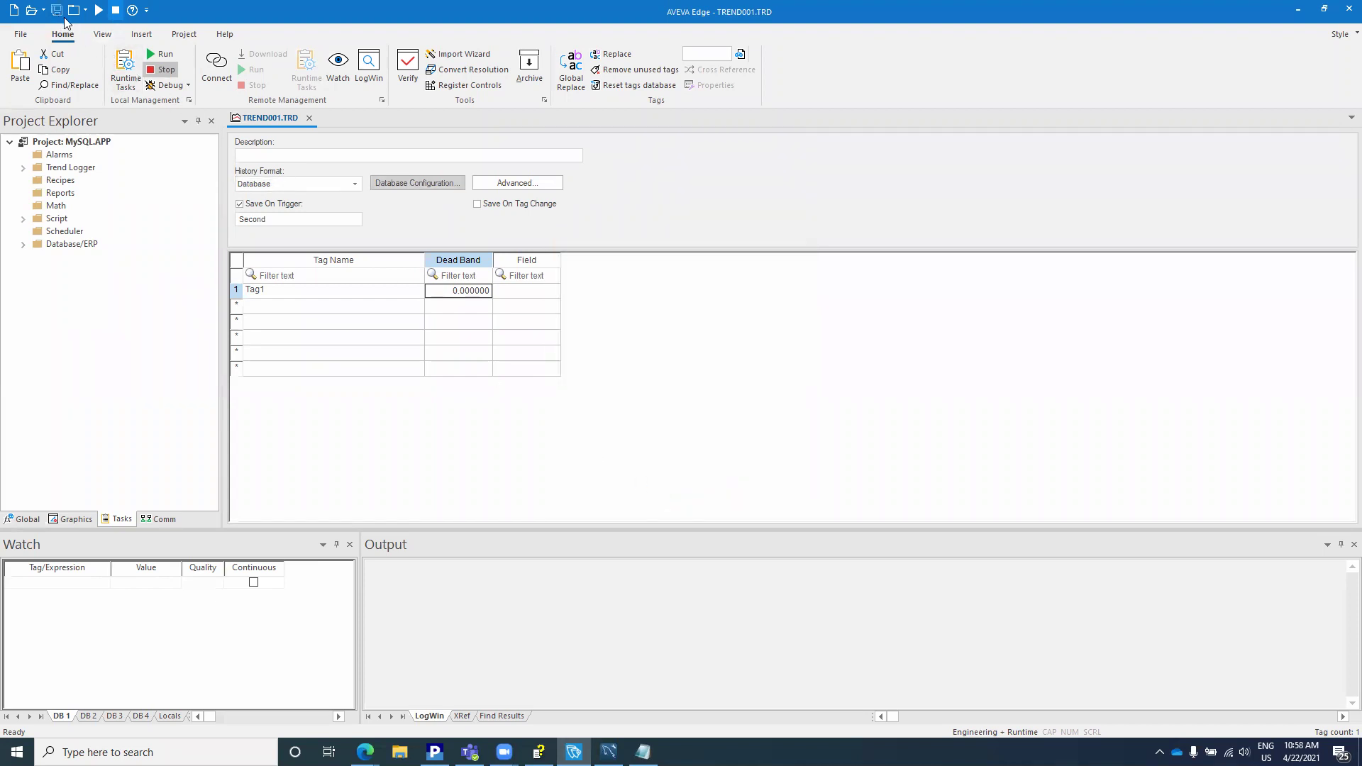
click(152, 55)
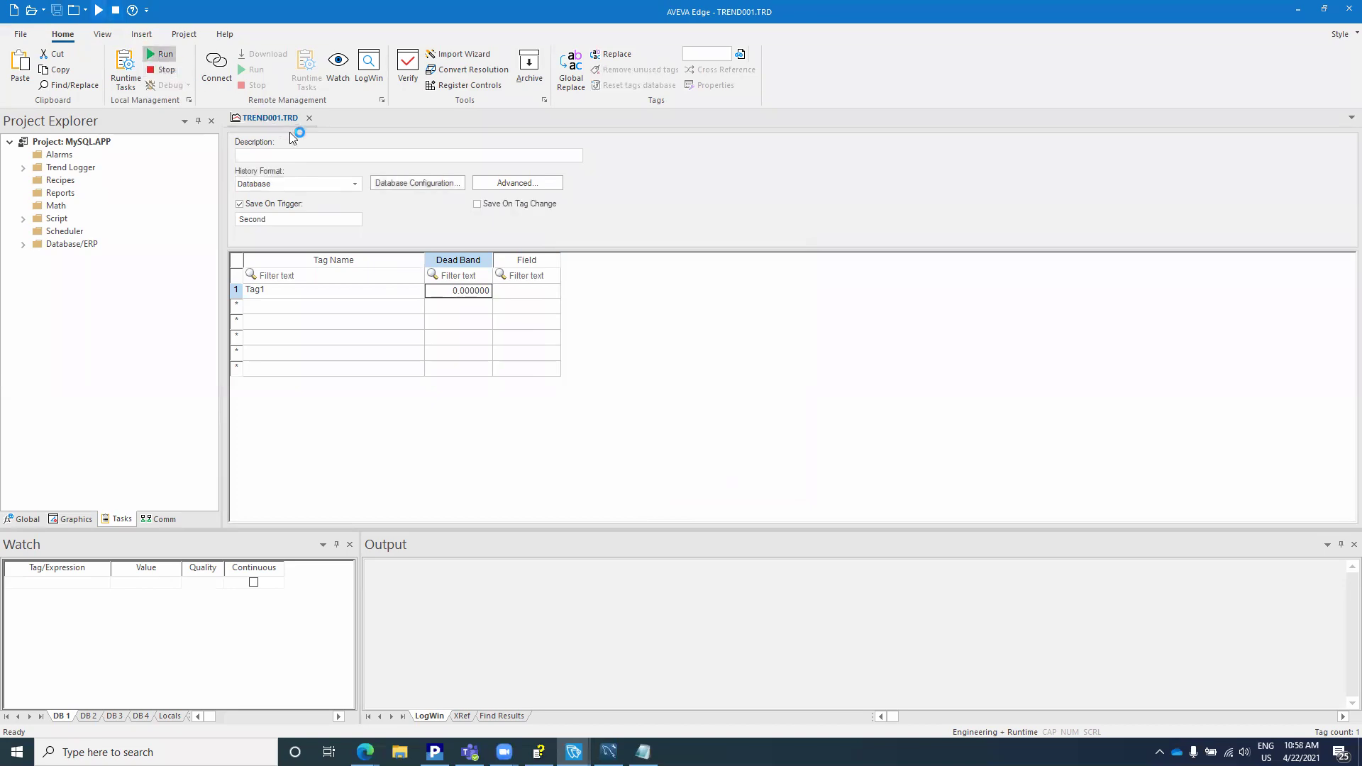
key(alt+Tab)
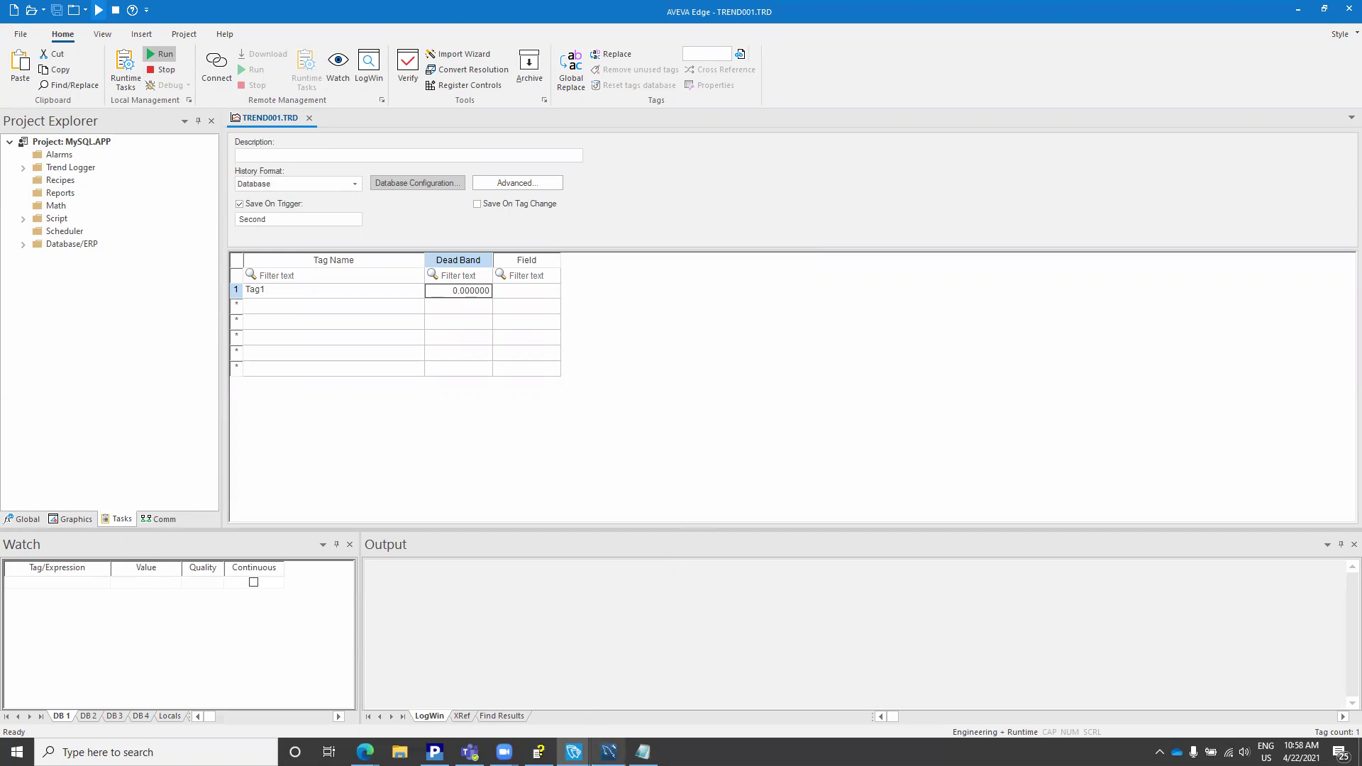
Step: Refresh the tables in MySQL Workbench and select the rows logged in helloyoutube
click(608, 751)
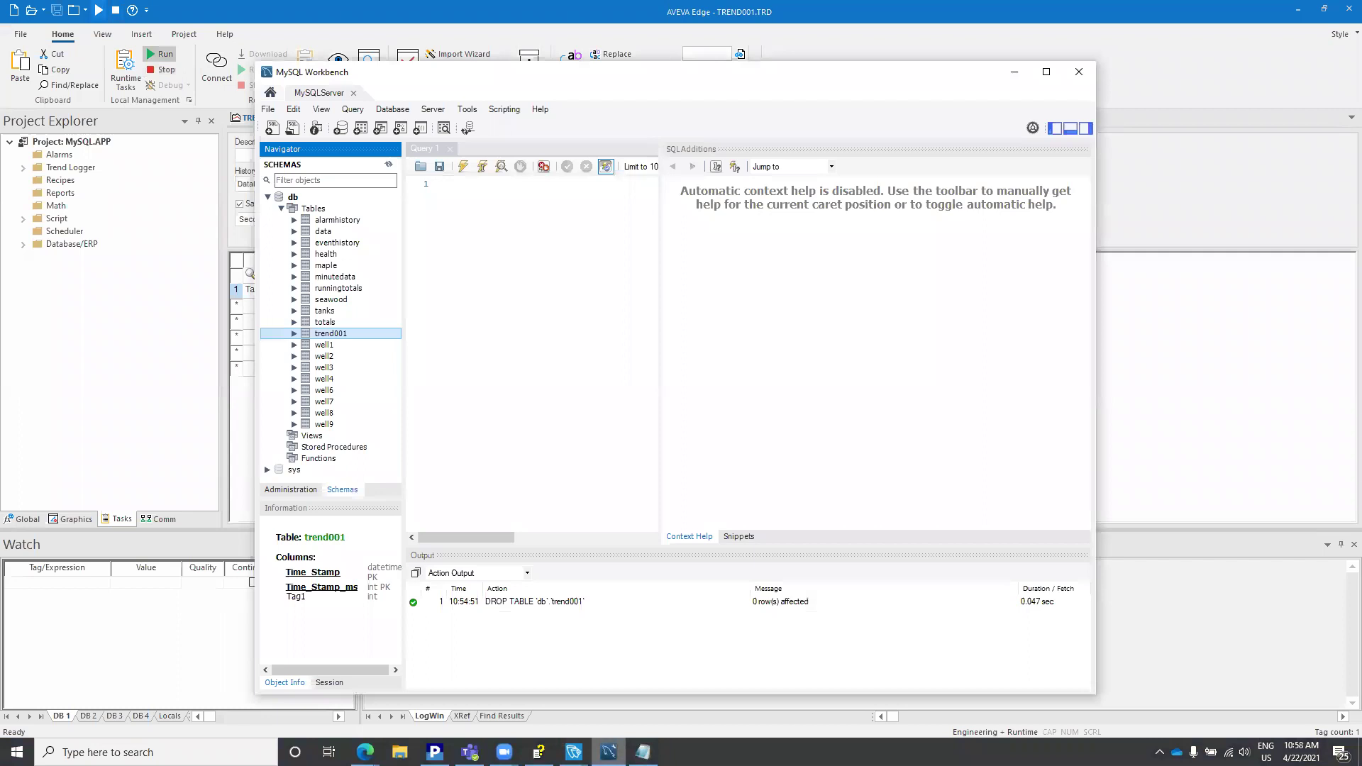
right_click(313, 208)
click(385, 281)
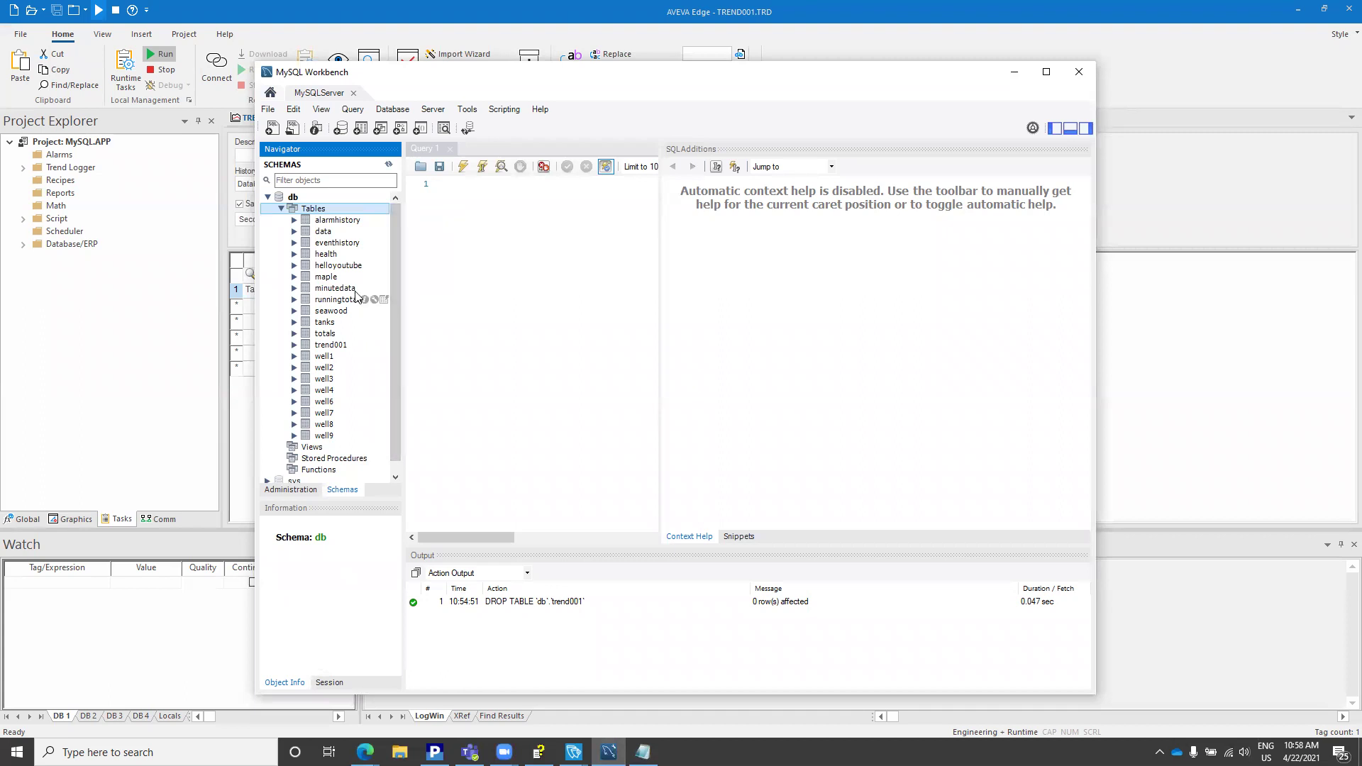
click(340, 268)
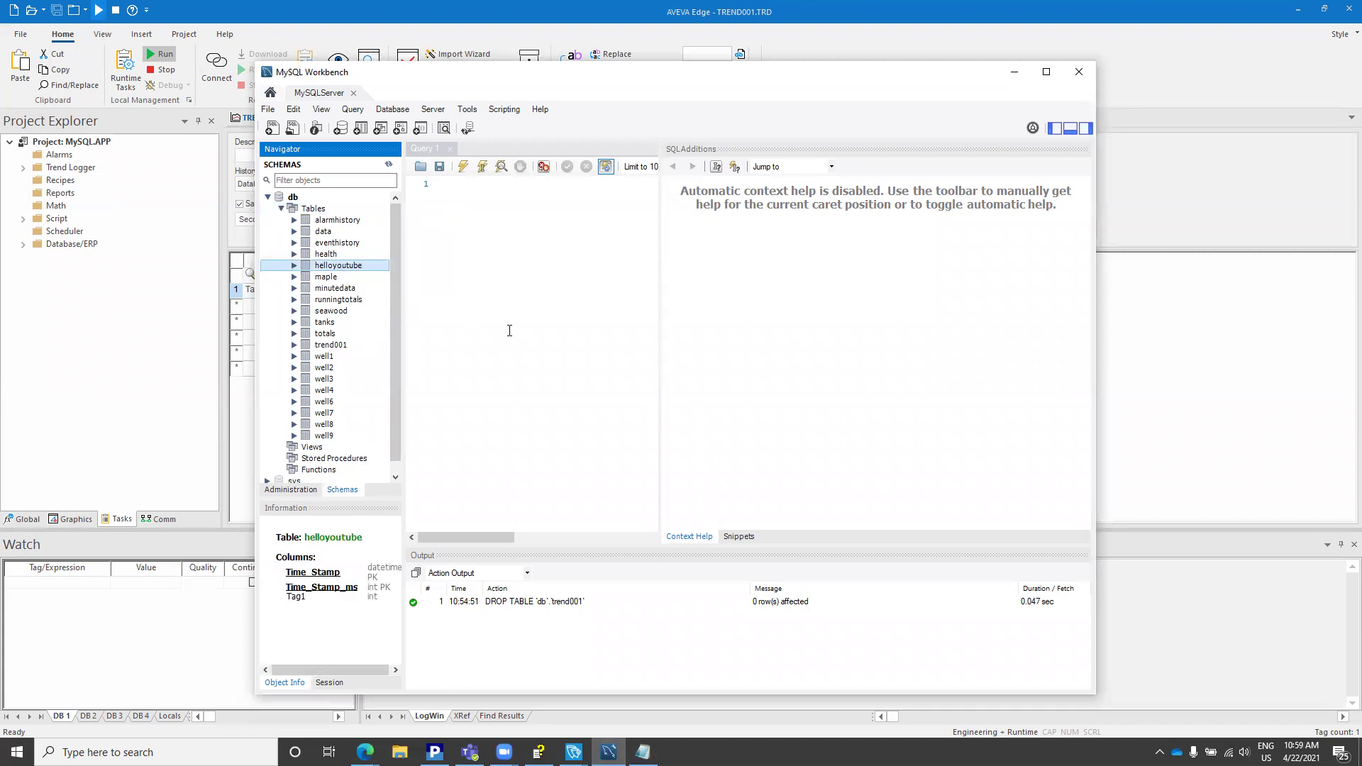
right_click(341, 270)
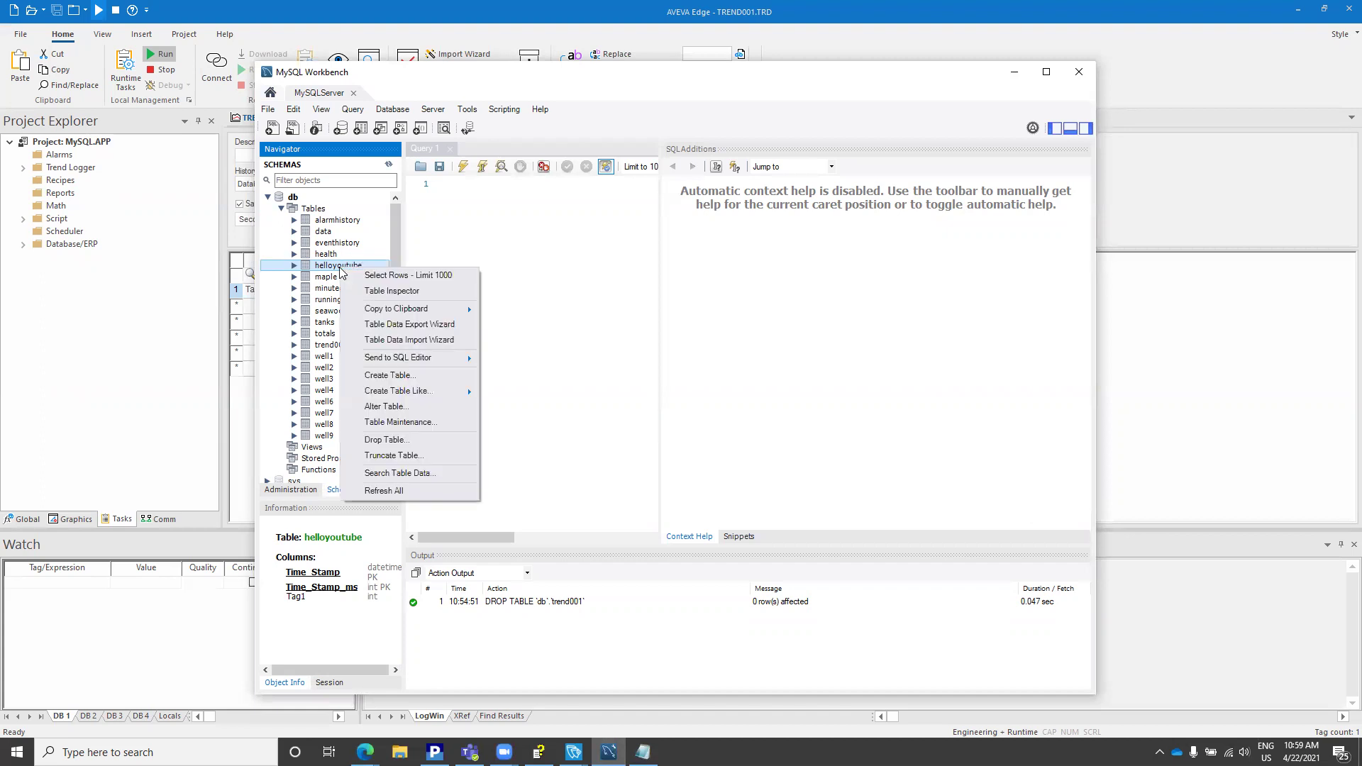
click(370, 276)
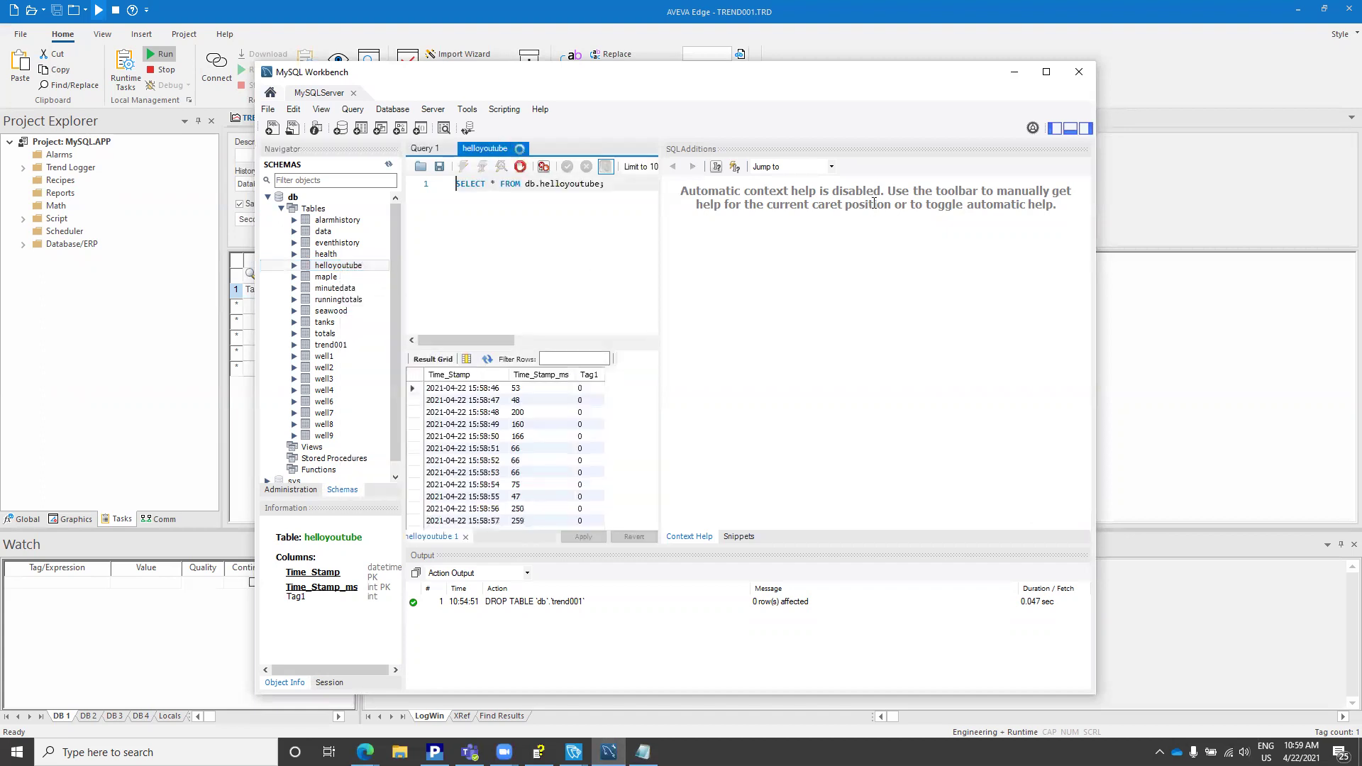
click(1046, 72)
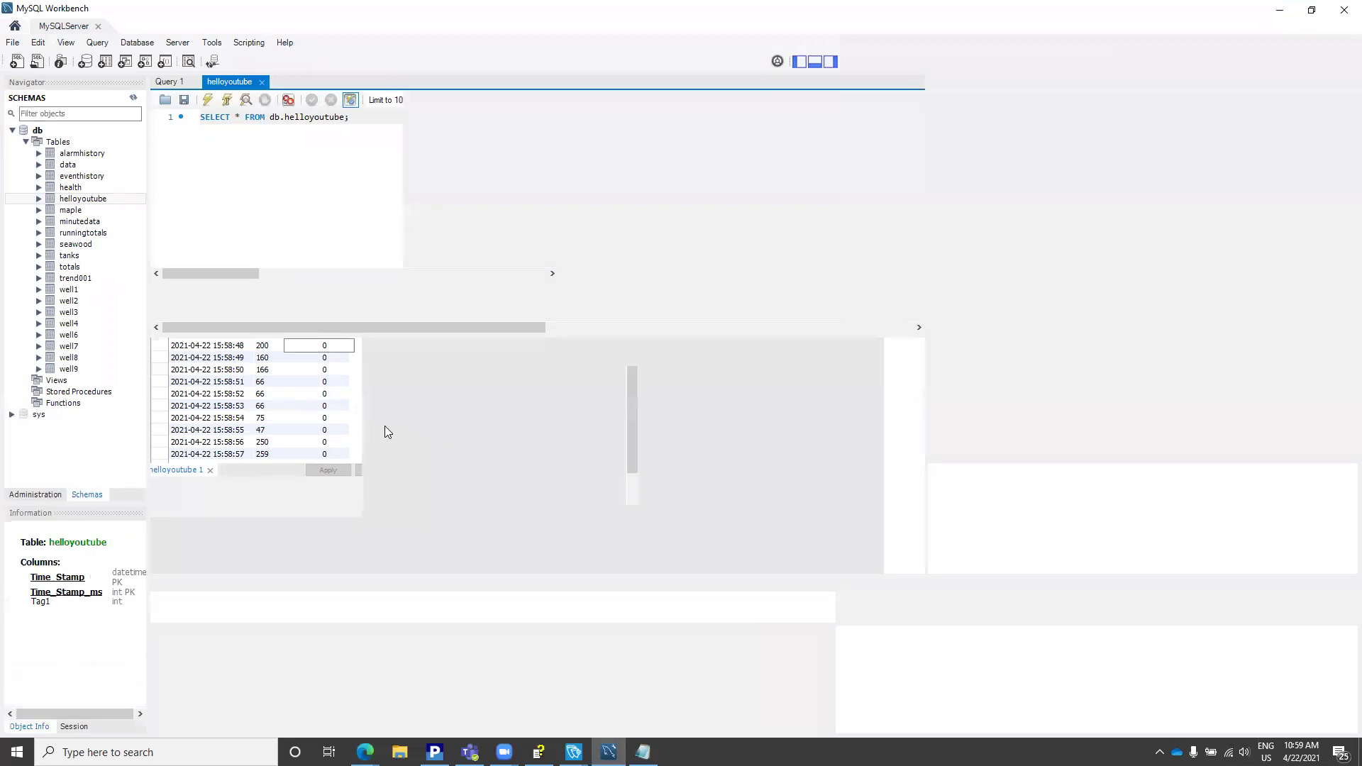
click(255, 461)
scroll(254, 469, down, 2)
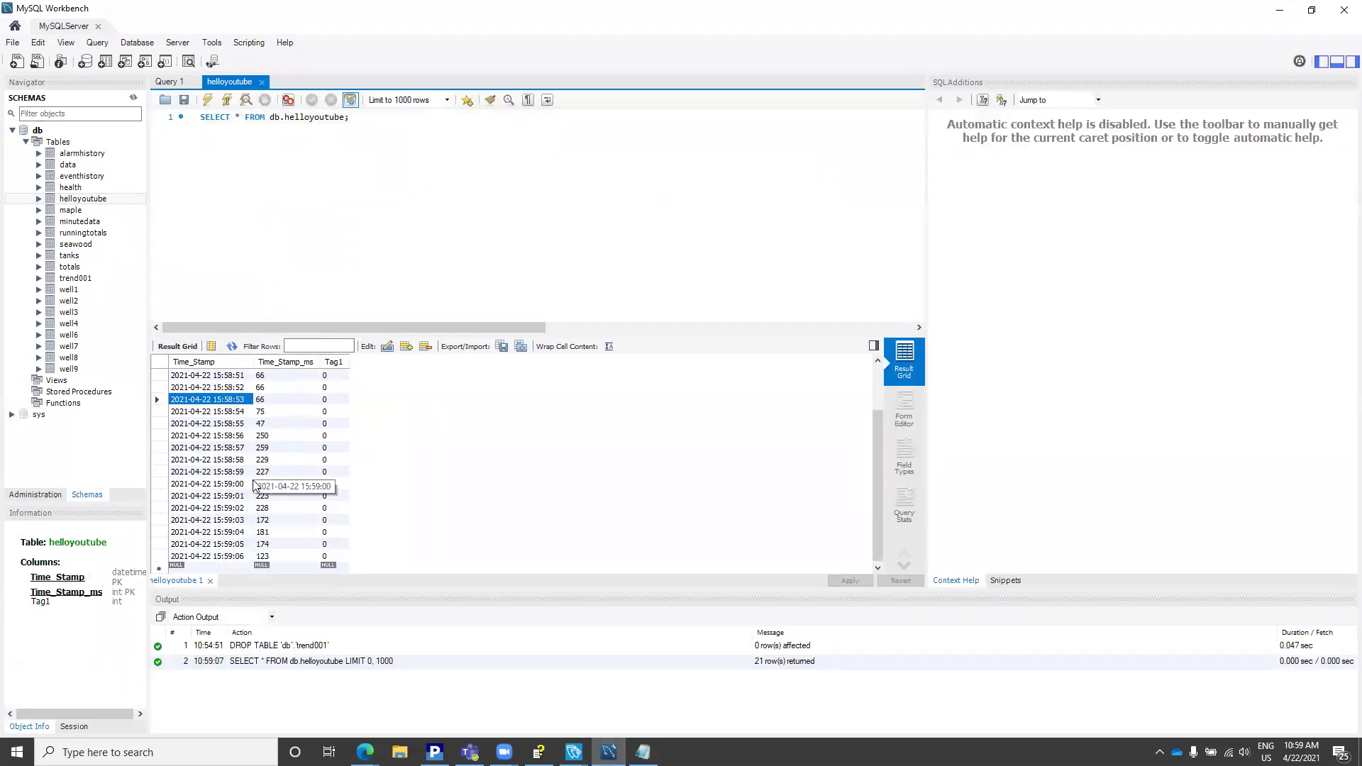
Step: Add Tag1 to the AVEVA Edge Watch list and set its value to 1234
key(alt+Tab)
click(43, 584)
click(42, 583)
text(Tag1)
key(Return)
text(1234)
key(Return)
Step: Re-run the helloyoutube query to see new rows reading 1234, then return to AVEVA Edge
click(608, 752)
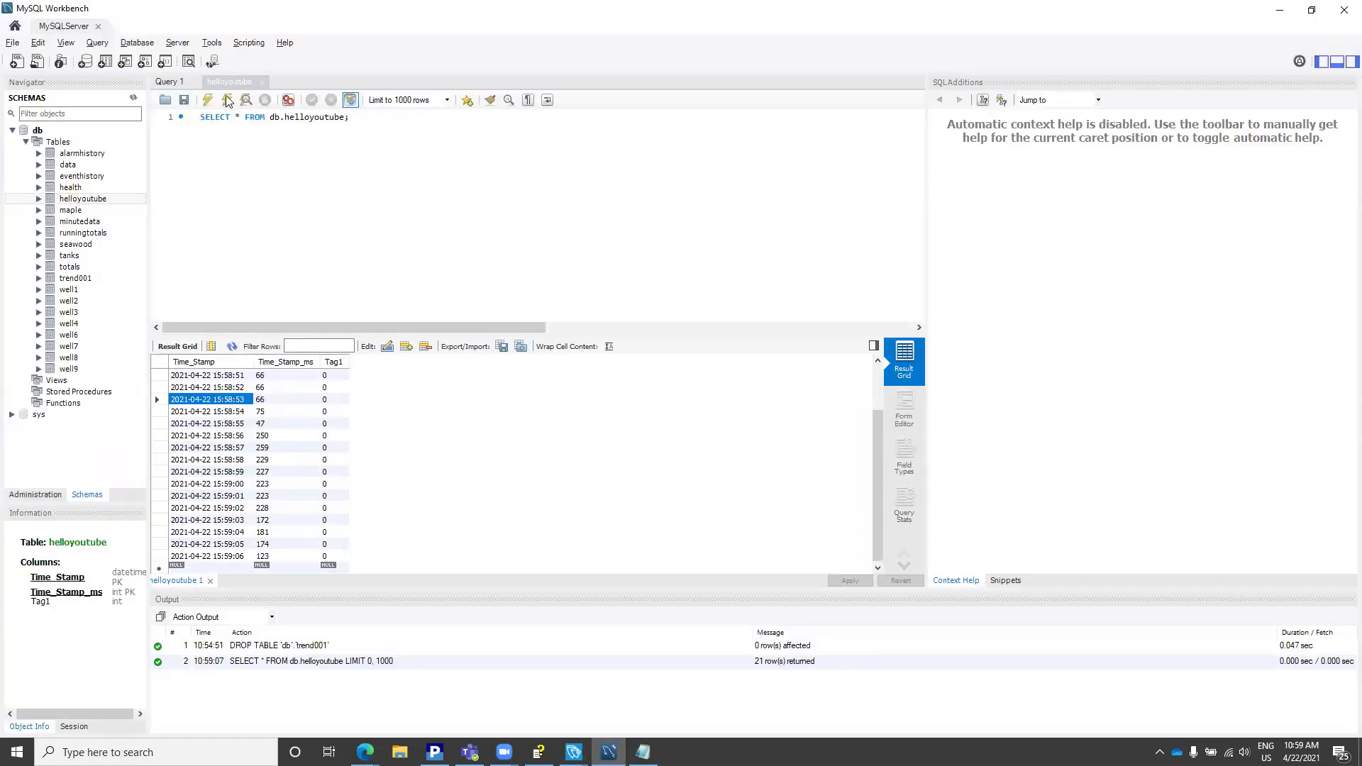
click(207, 99)
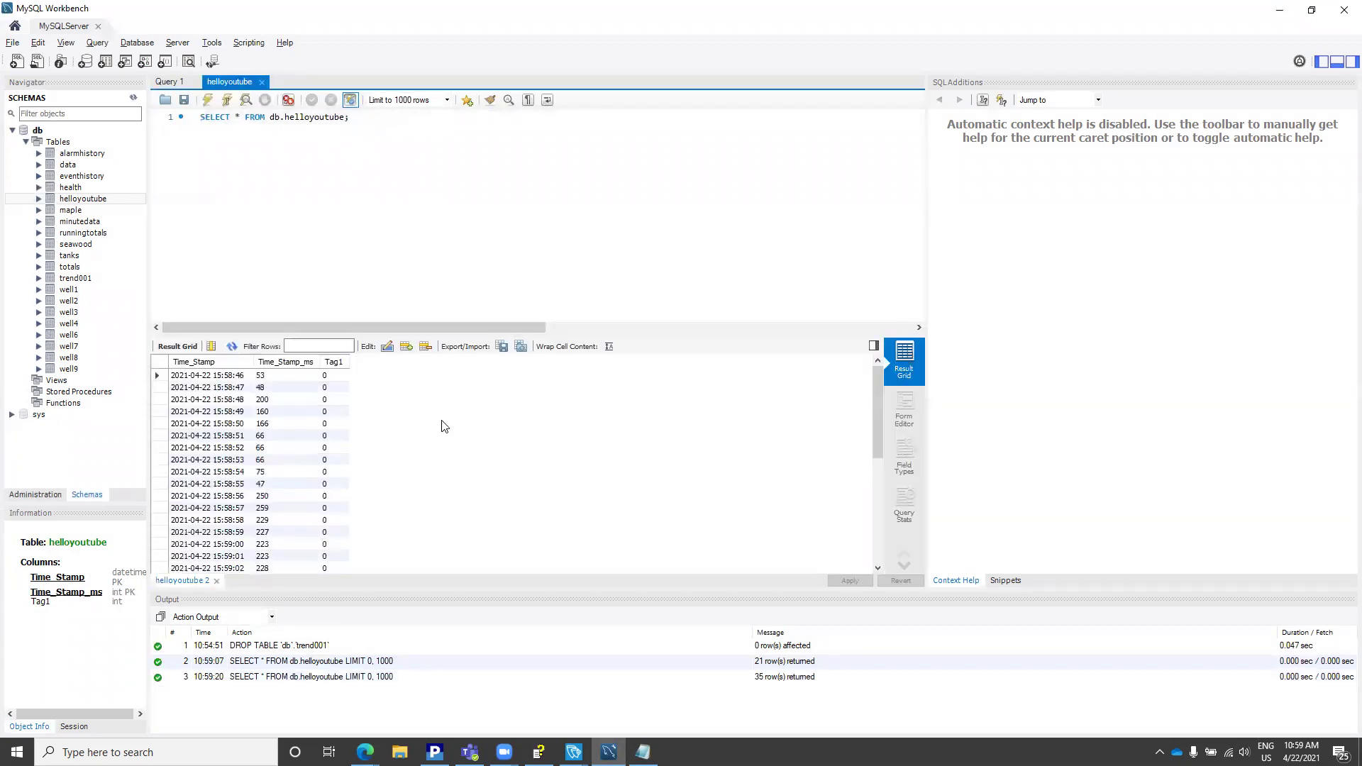
scroll(440, 429, down, 6)
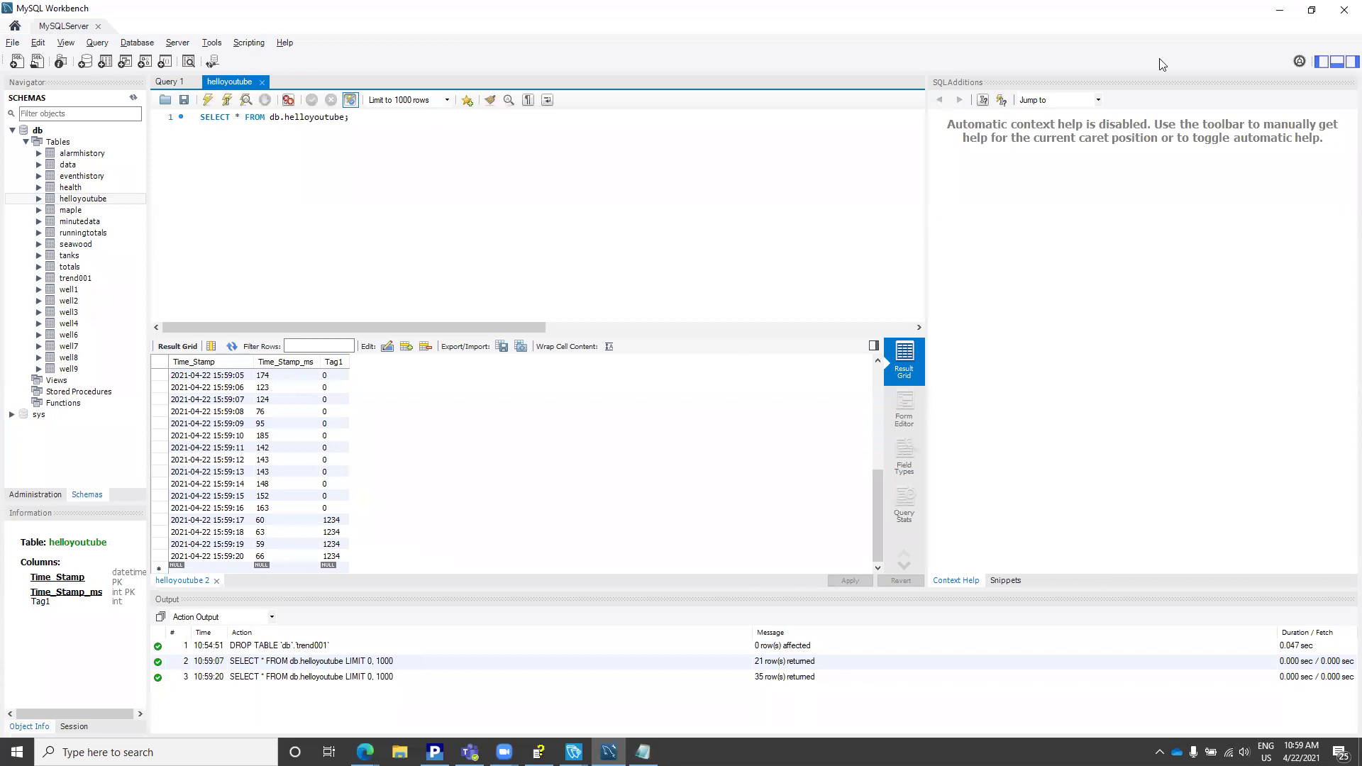
click(1280, 10)
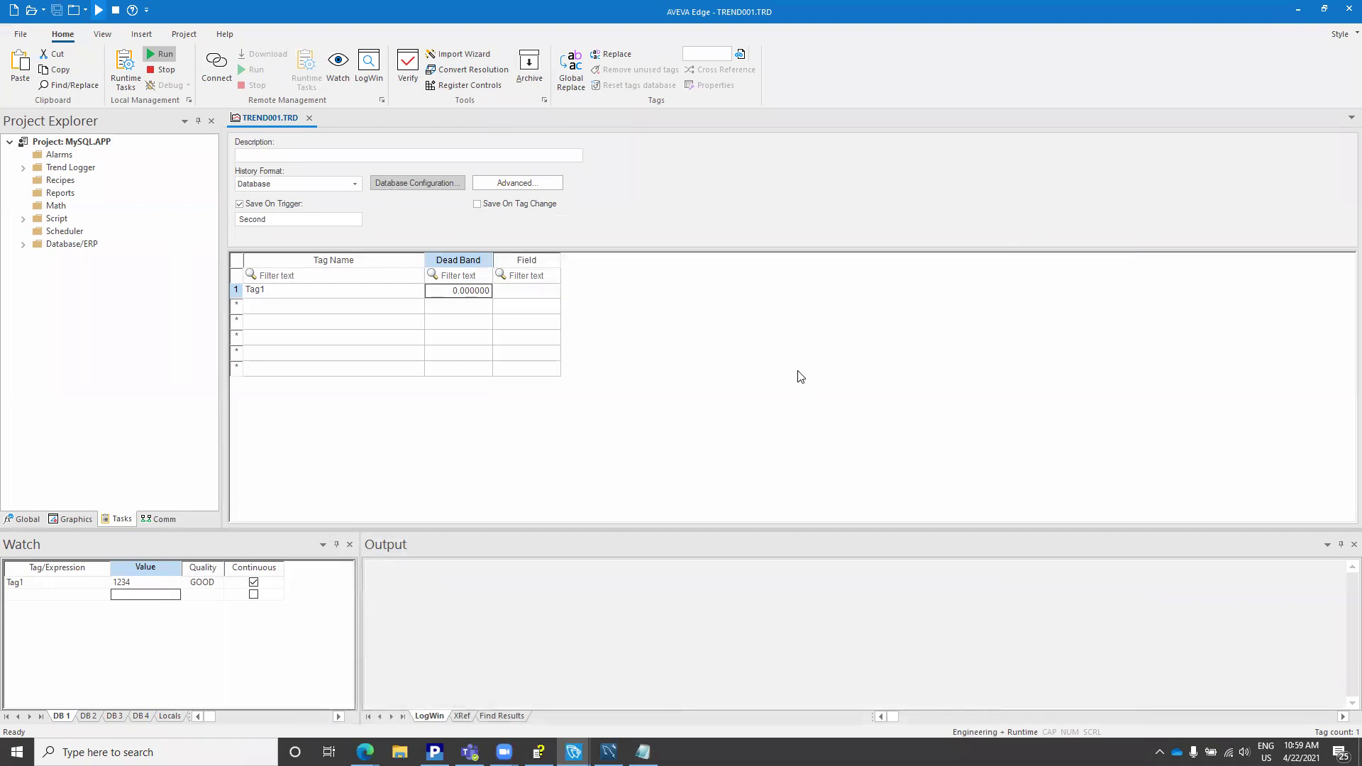
Step: Enable Database Messages and Insert date/time in the Output log settings
right_click(633, 598)
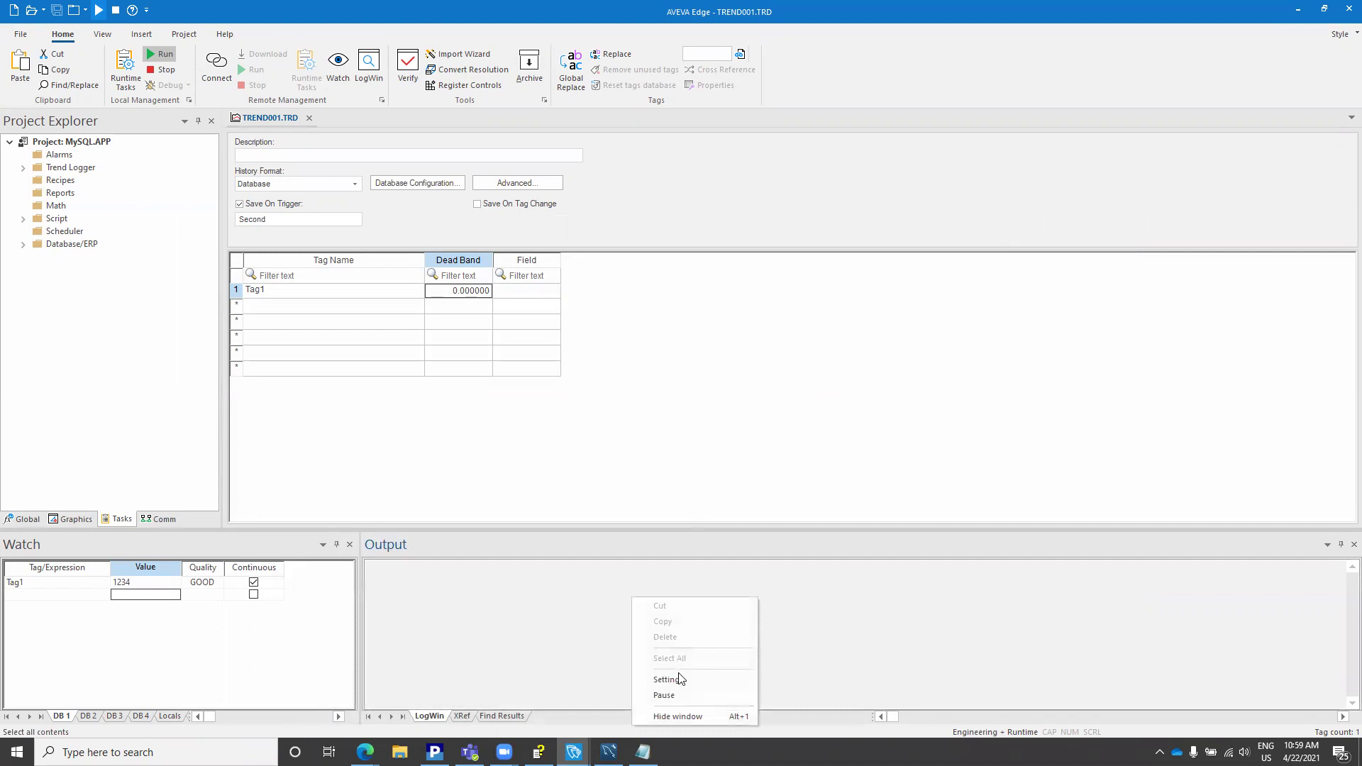
click(490, 627)
right_click(489, 628)
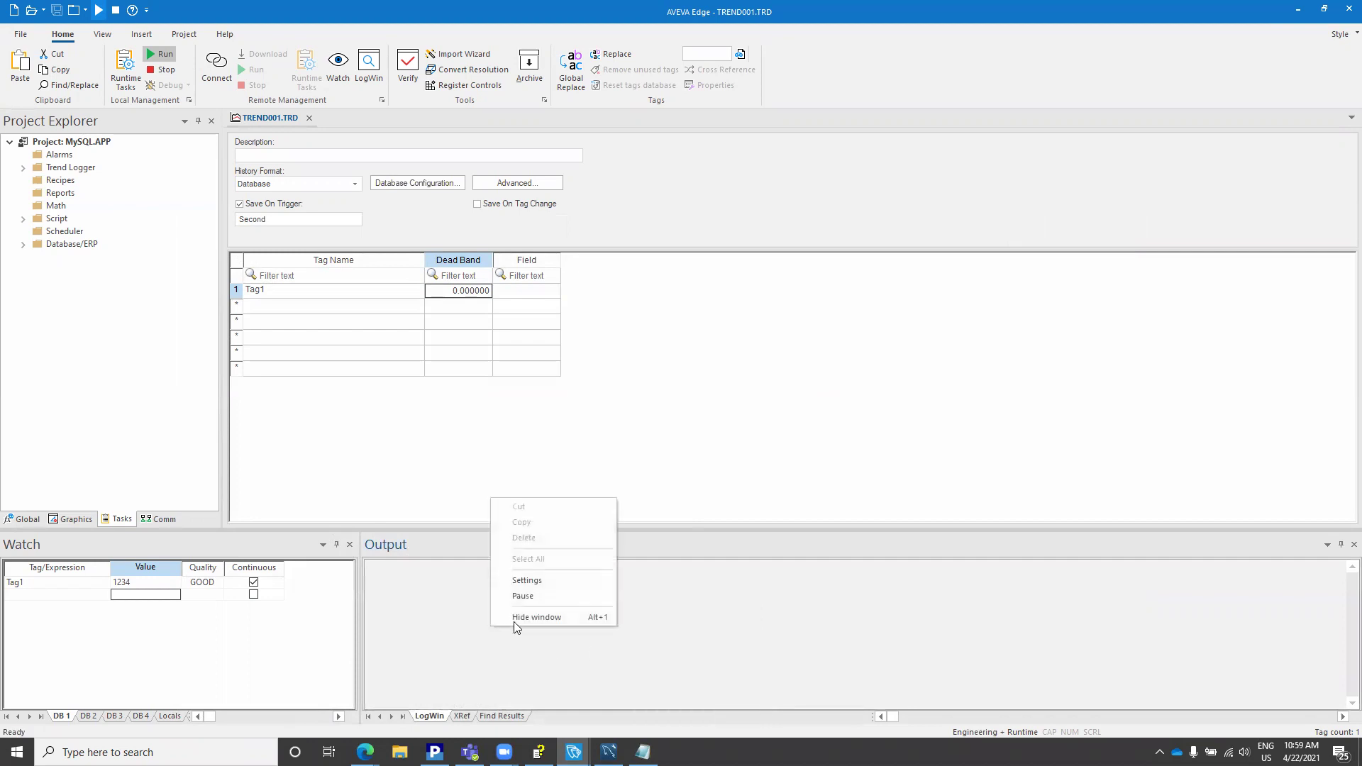
click(536, 579)
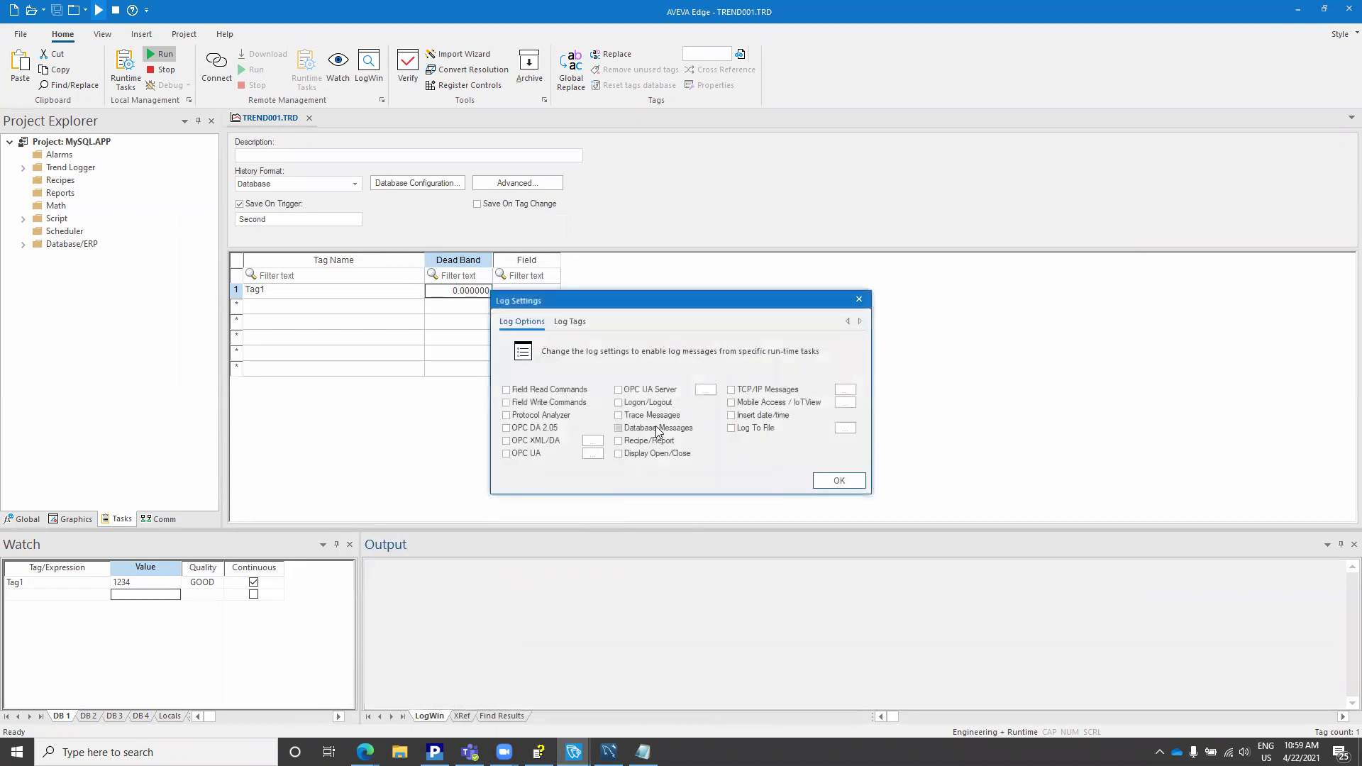
click(667, 429)
click(762, 417)
click(836, 481)
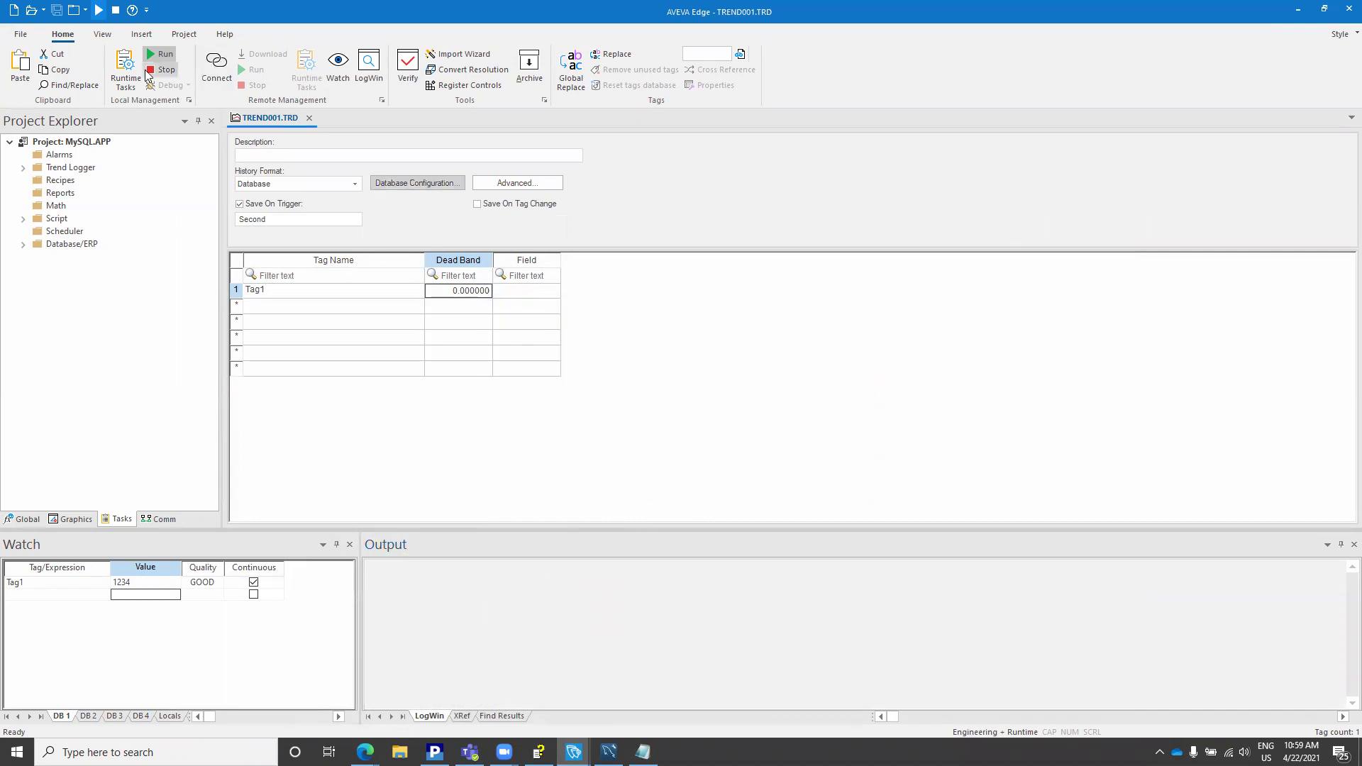
Step: Stop runtime, review the default database string (Server=192.168.100.59, Database=db), and run the project again
click(168, 73)
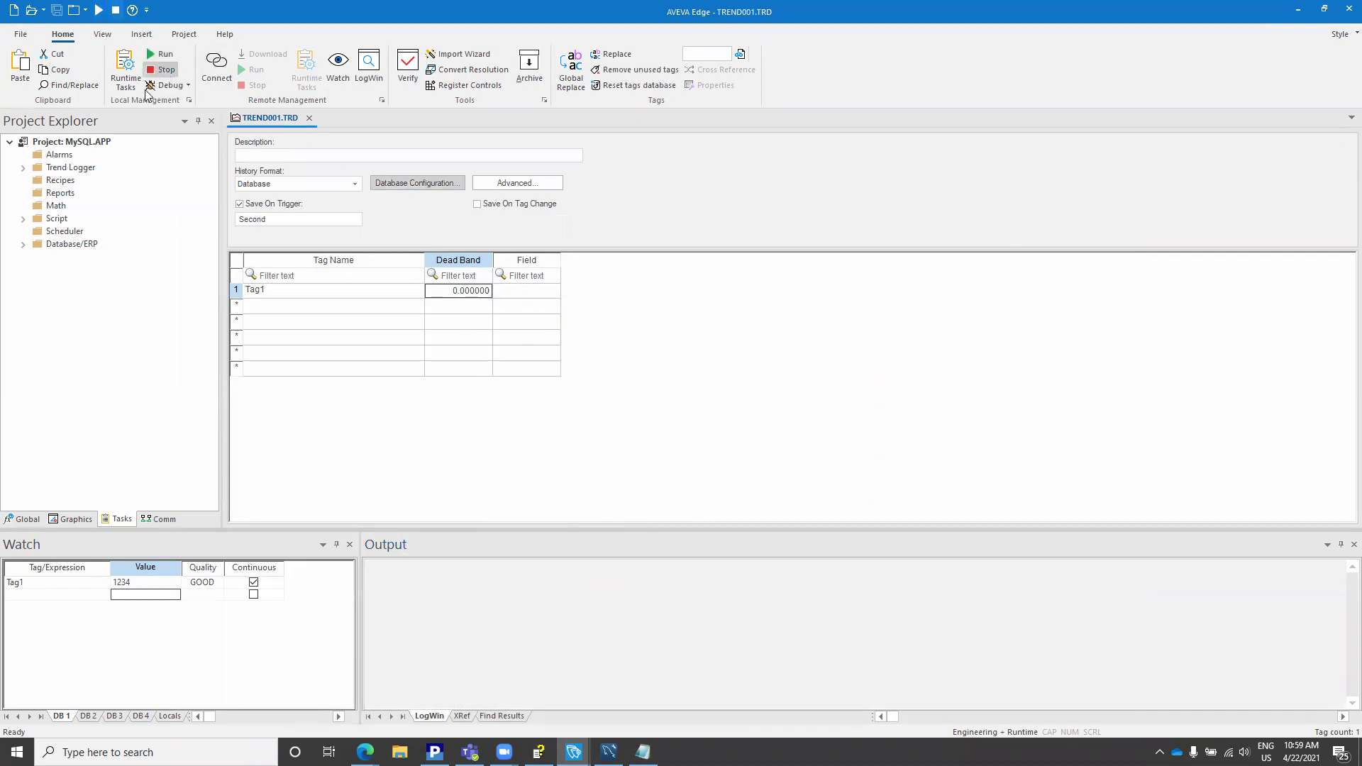
right_click(80, 142)
click(113, 151)
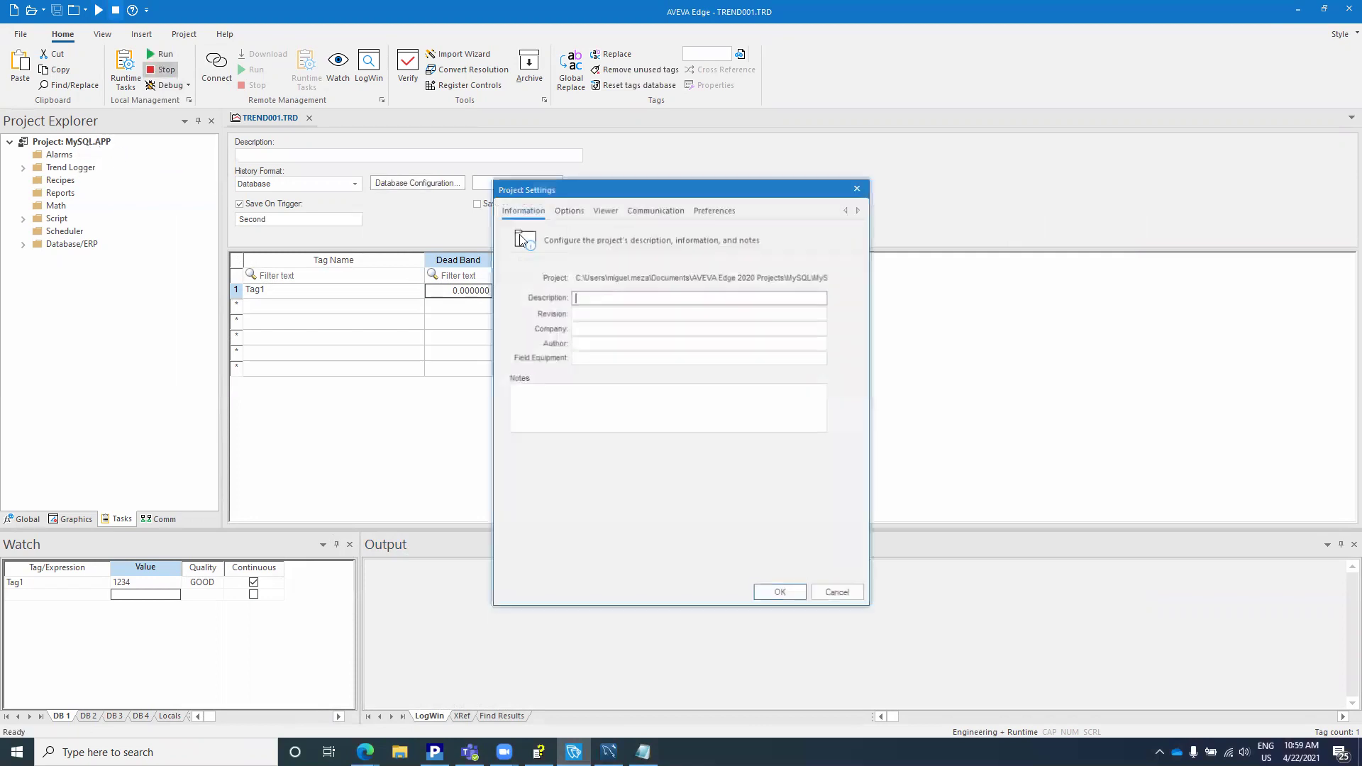
click(570, 211)
click(566, 431)
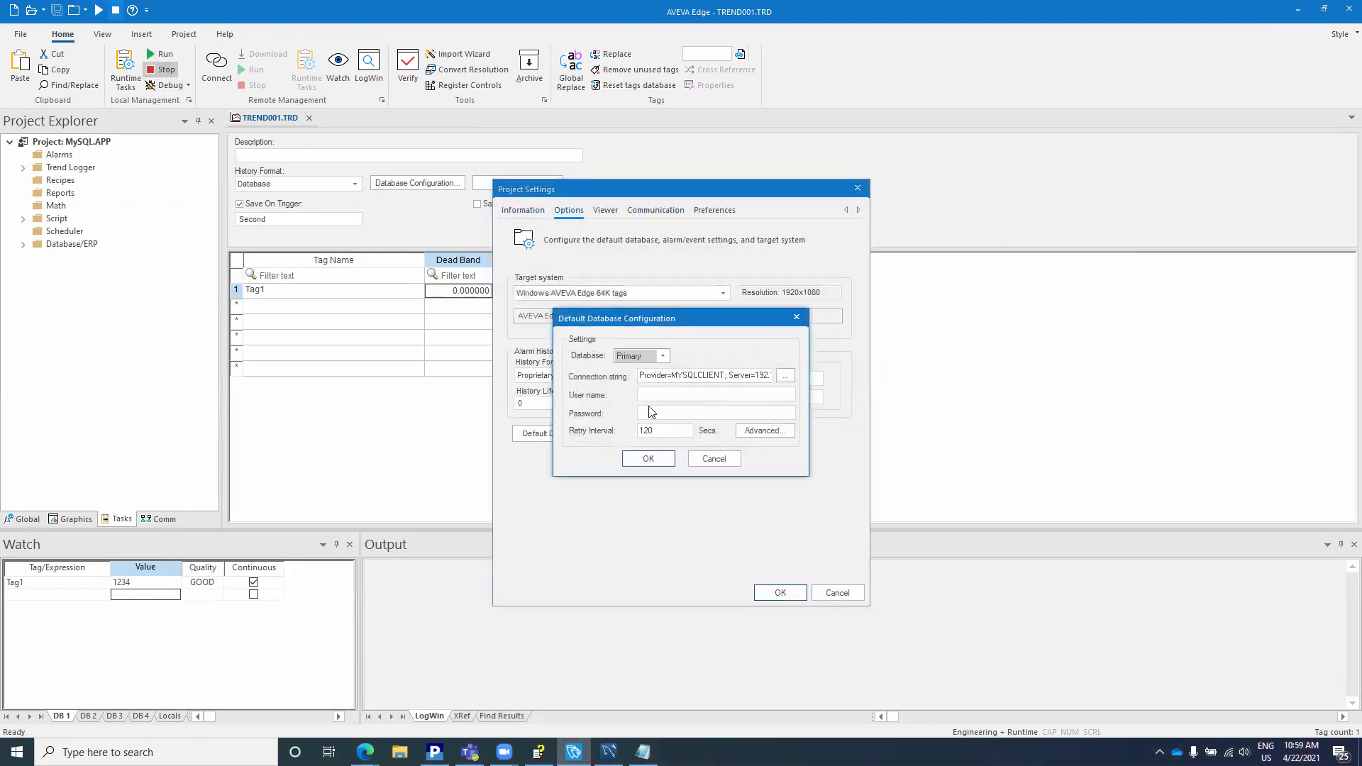
click(740, 376)
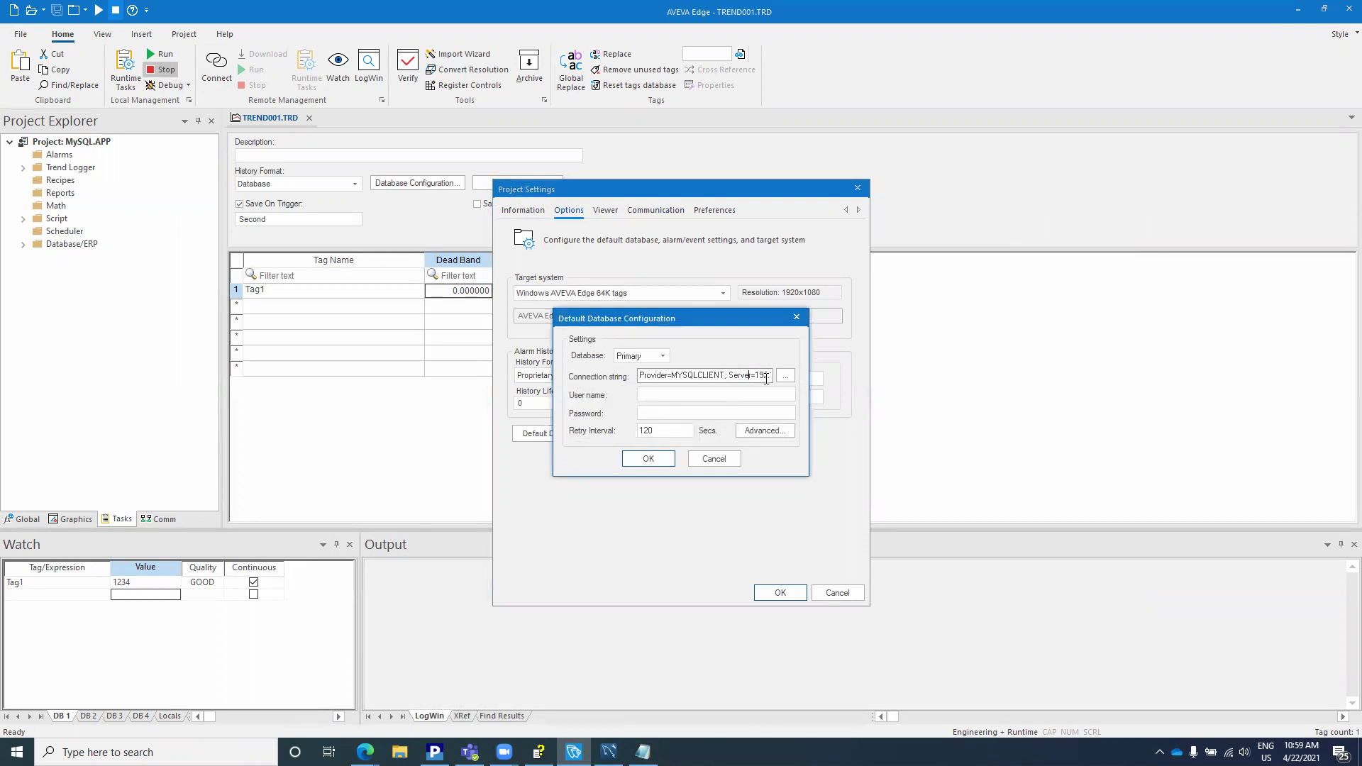
key(Right)
key(Right)
key(Right)
key(Right)
key(Right)
key(Right)
key(Right)
key(Right)
key(Right)
key(Right)
key(Right)
key(Right)
key(Right)
key(Right)
key(Right)
key(Right)
key(Right)
key(Right)
key(Right)
key(Right)
click(653, 456)
click(780, 594)
click(151, 51)
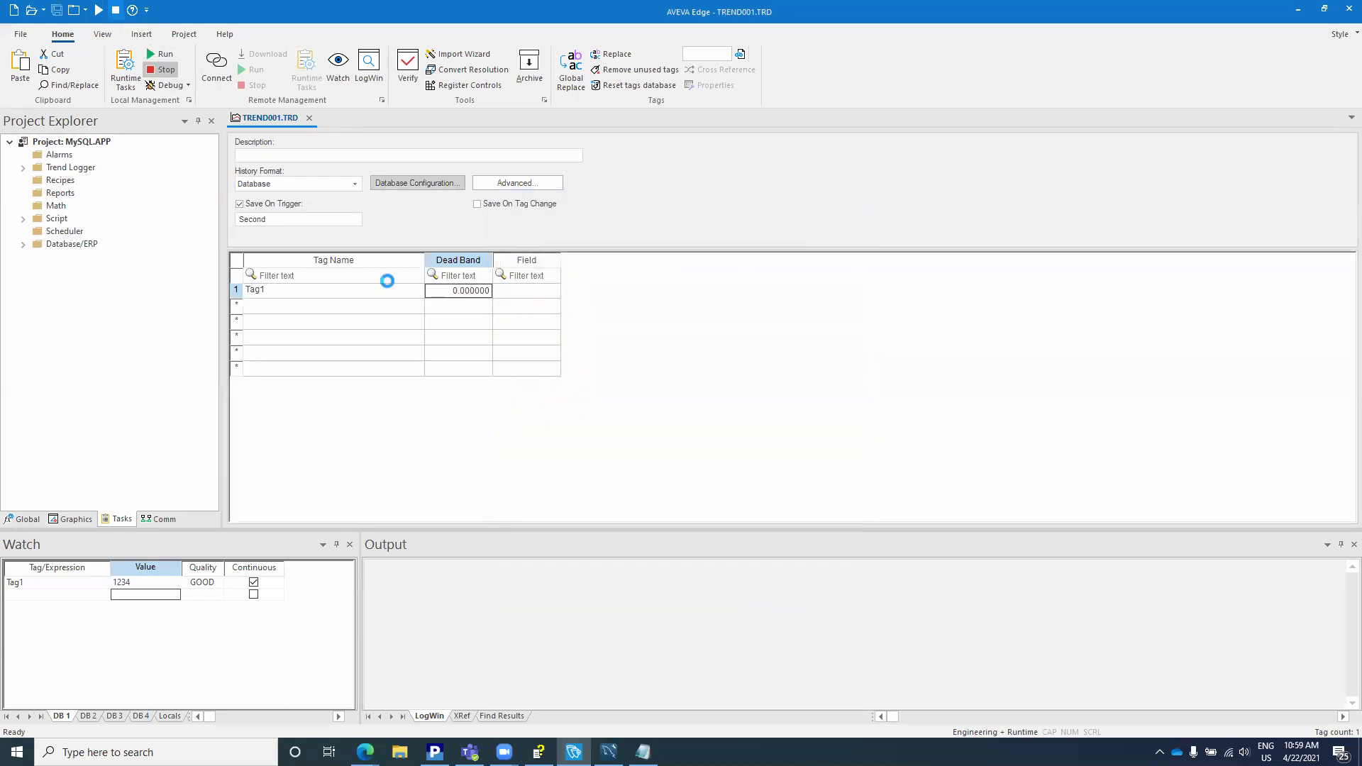
Step: Highlight the unknown database 'db2' error and confirm Database Messages is checked in Output settings
key(alt+Tab)
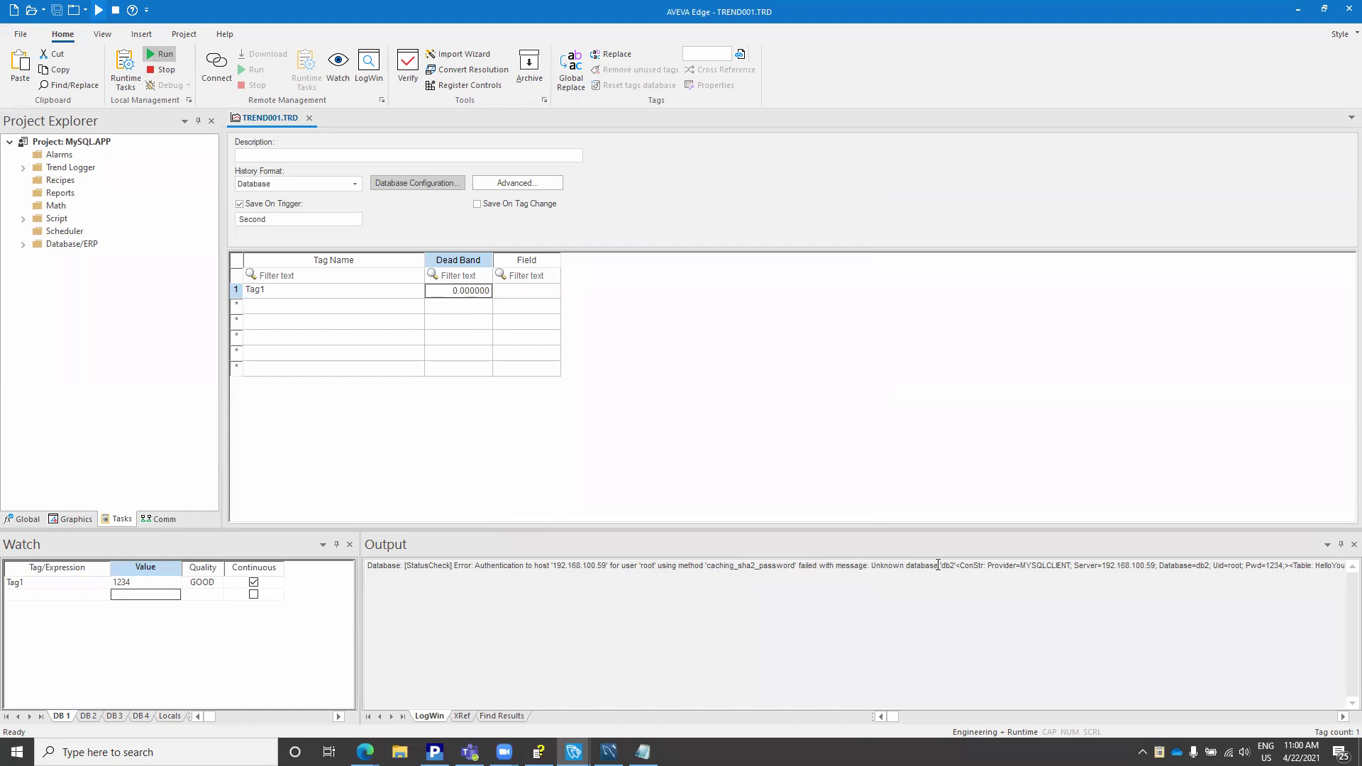
drag(871, 568, 966, 568)
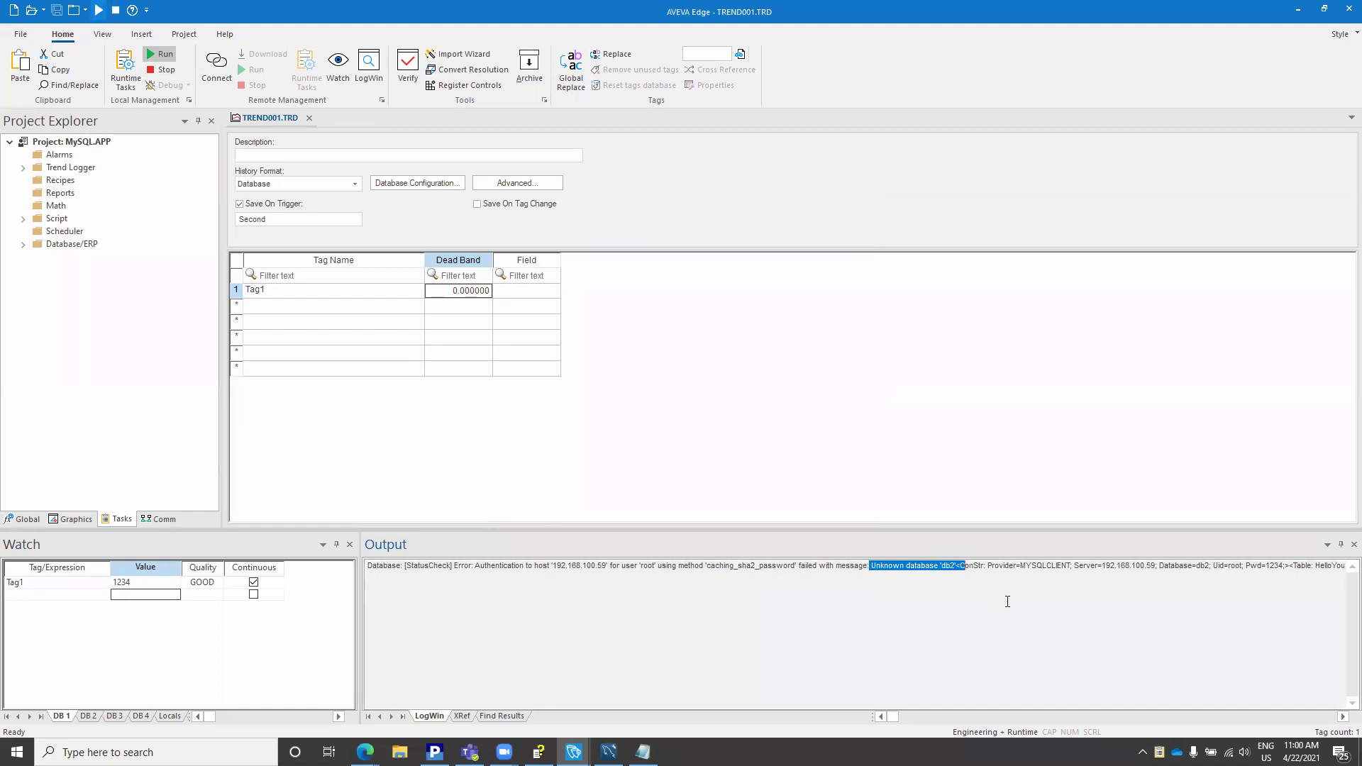
right_click(949, 617)
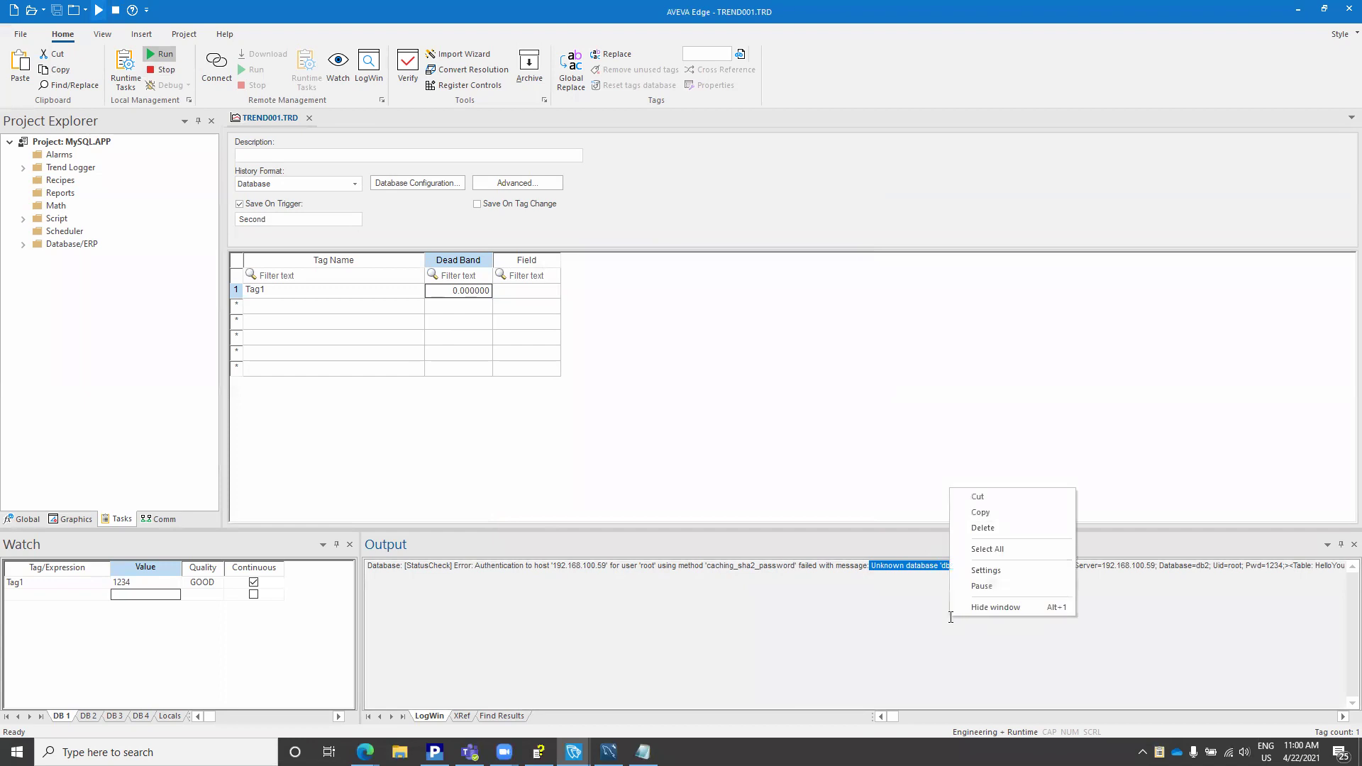
click(980, 569)
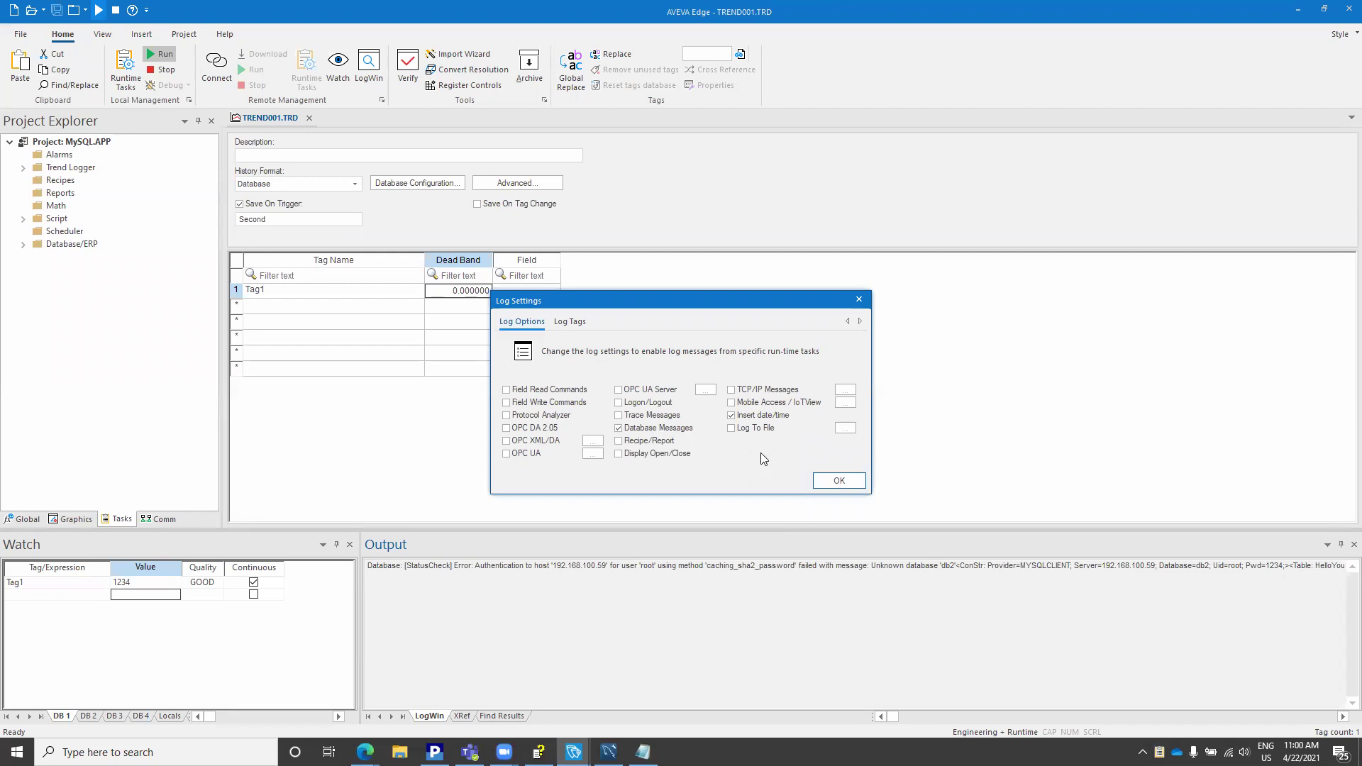
click(839, 480)
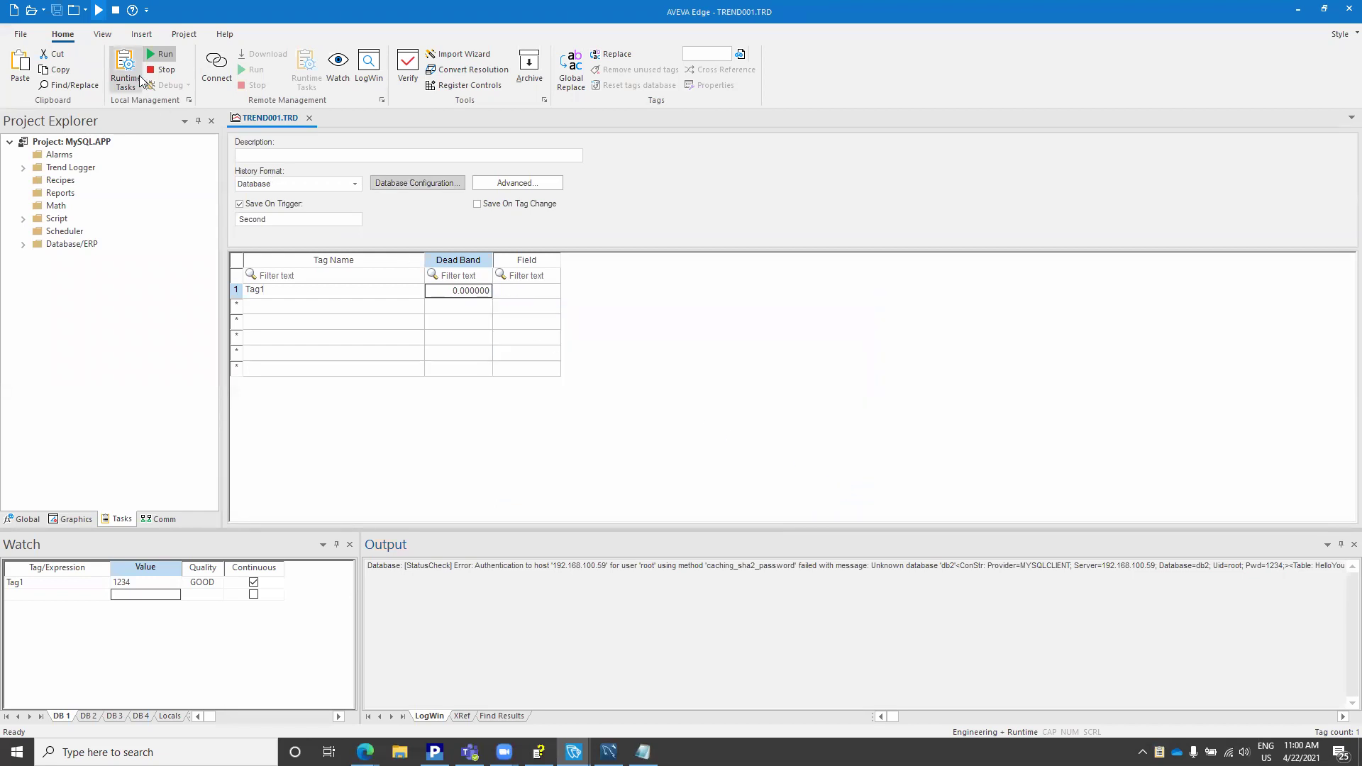
Step: Clear the output log and review the database name in the Default Database connection string
right_click(723, 619)
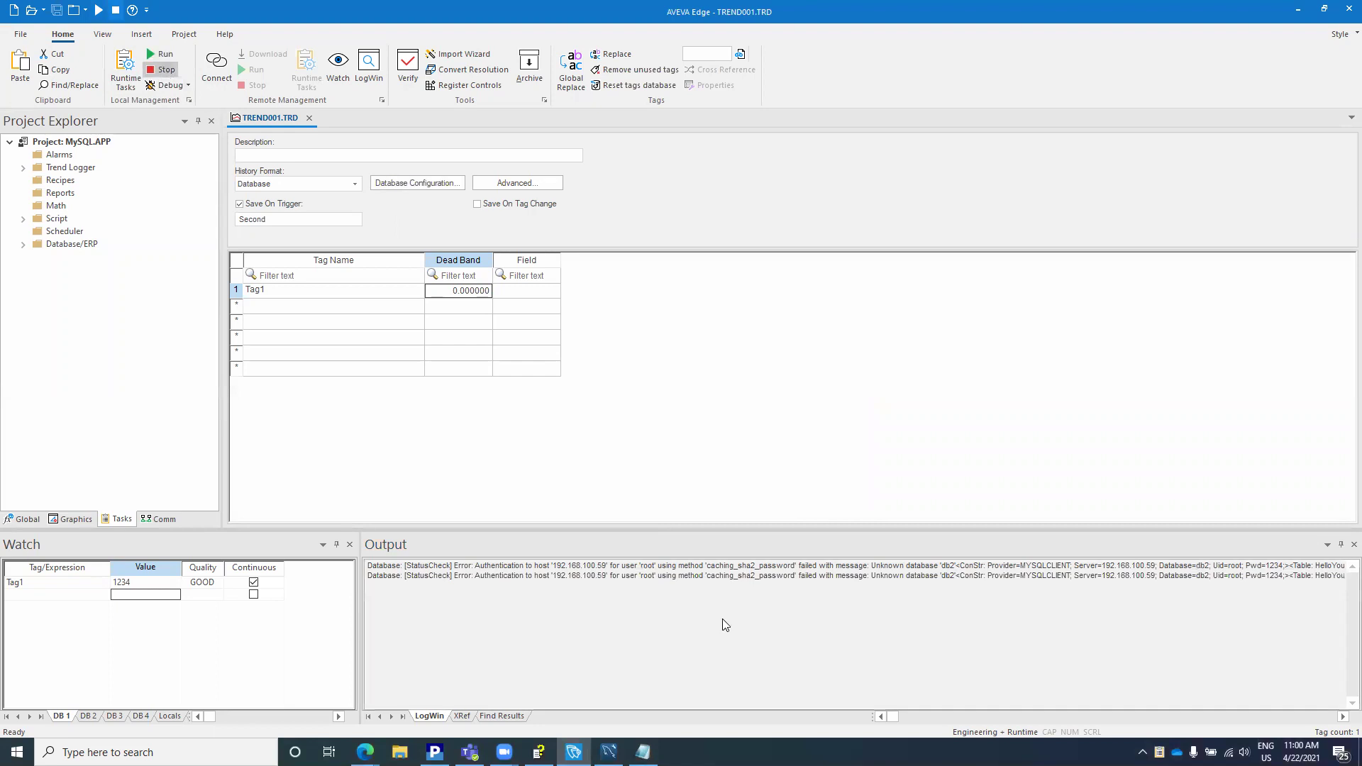
click(767, 535)
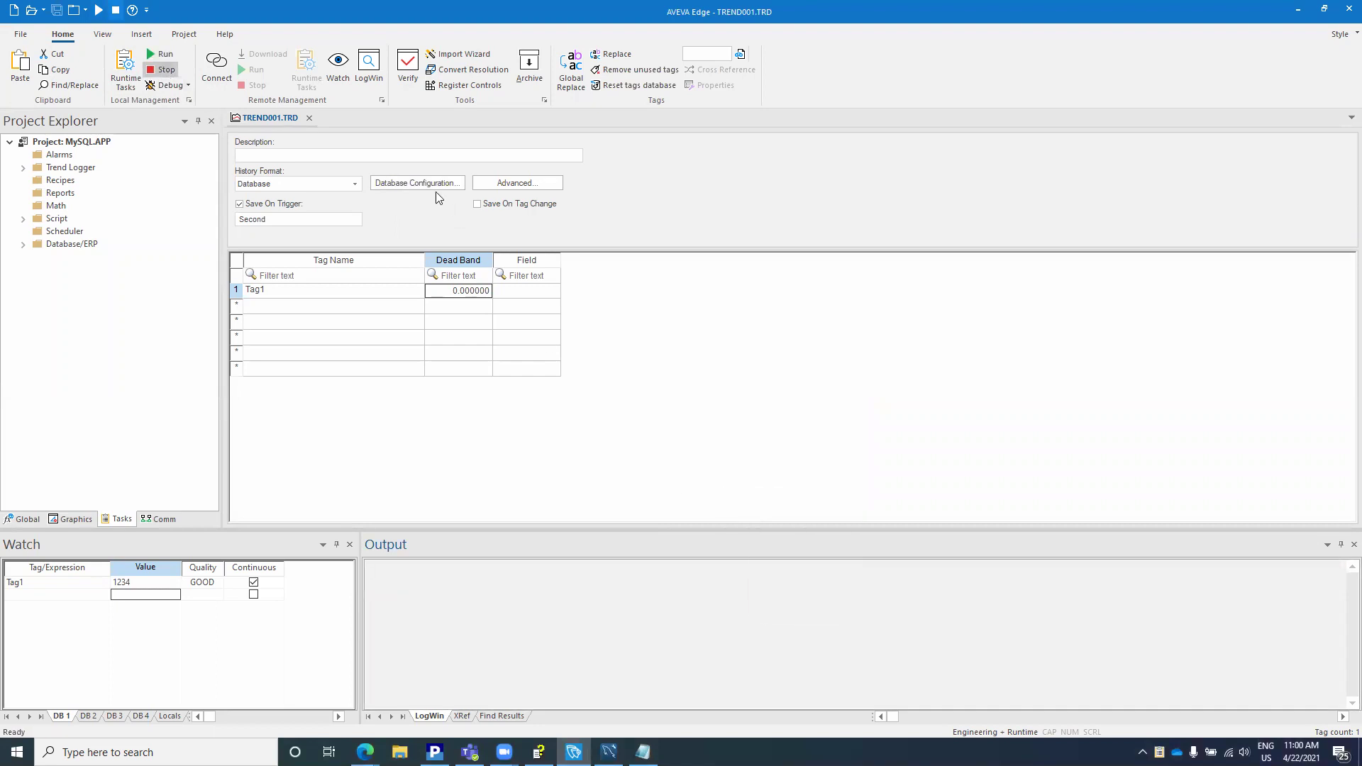
double_click(60, 142)
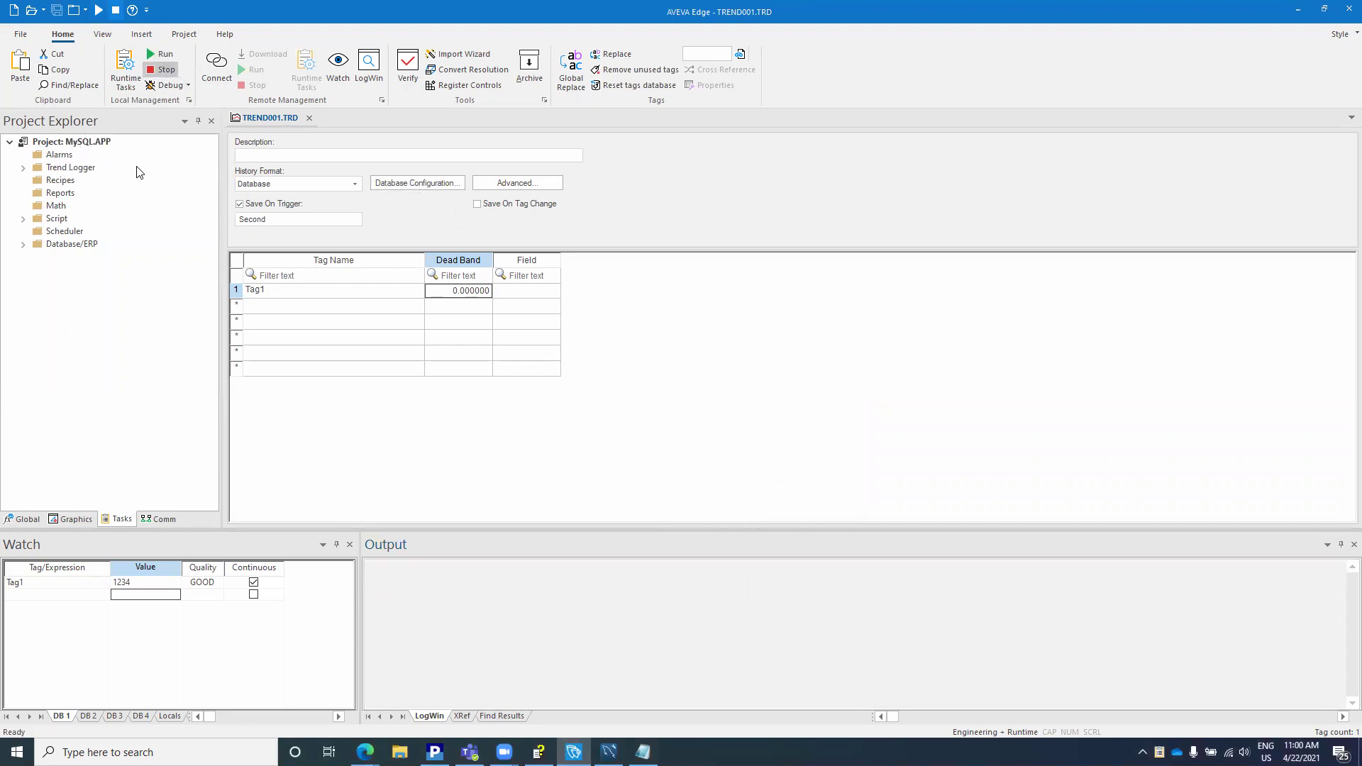
click(572, 211)
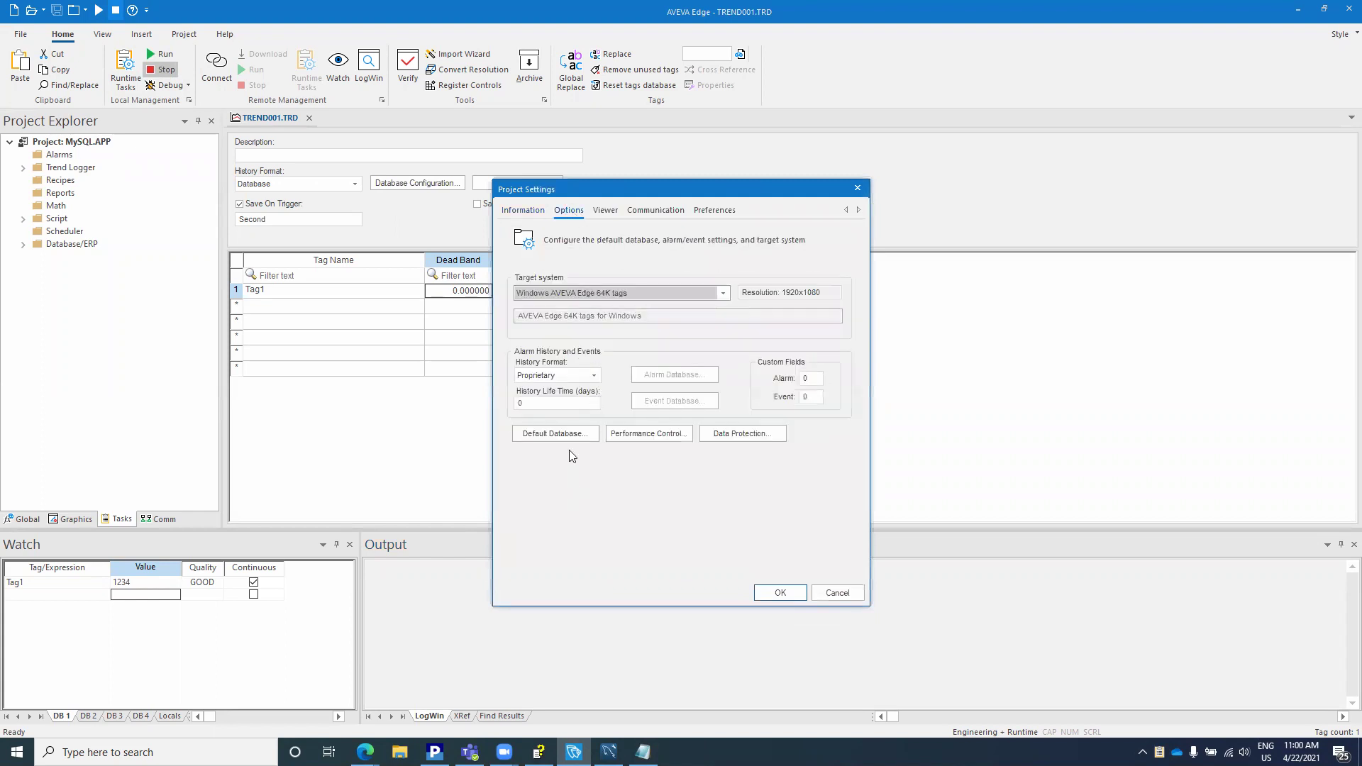
click(533, 434)
drag(738, 376, 759, 374)
click(758, 374)
key(Right)
key(Right)
key(Right)
key(Right)
key(Right)
key(Right)
key(Right)
key(Right)
key(Right)
key(Right)
key(Right)
key(Right)
key(Right)
key(Right)
key(Right)
key(Right)
key(Right)
key(Right)
key(Right)
key(Right)
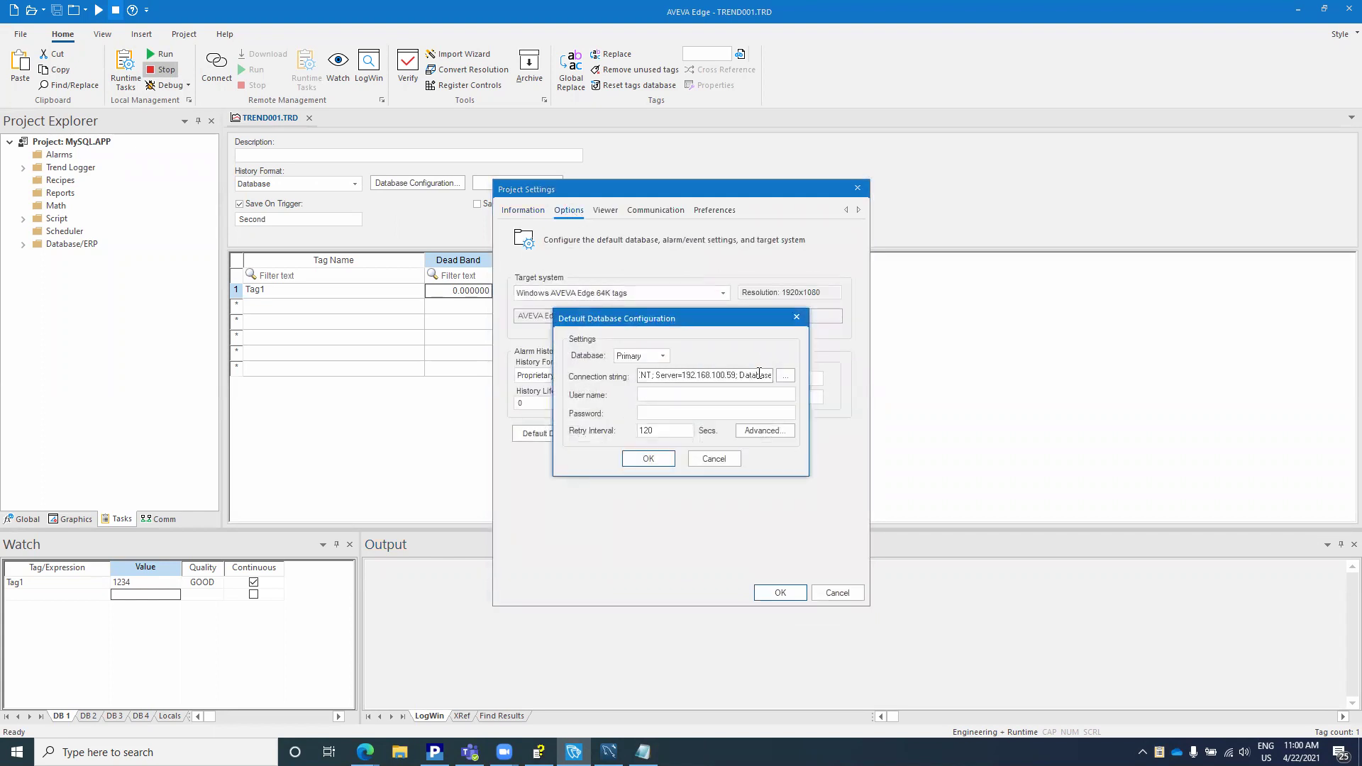
key(Right)
key(Right)
key(Right)
key(Right)
key(Right)
click(667, 456)
click(780, 593)
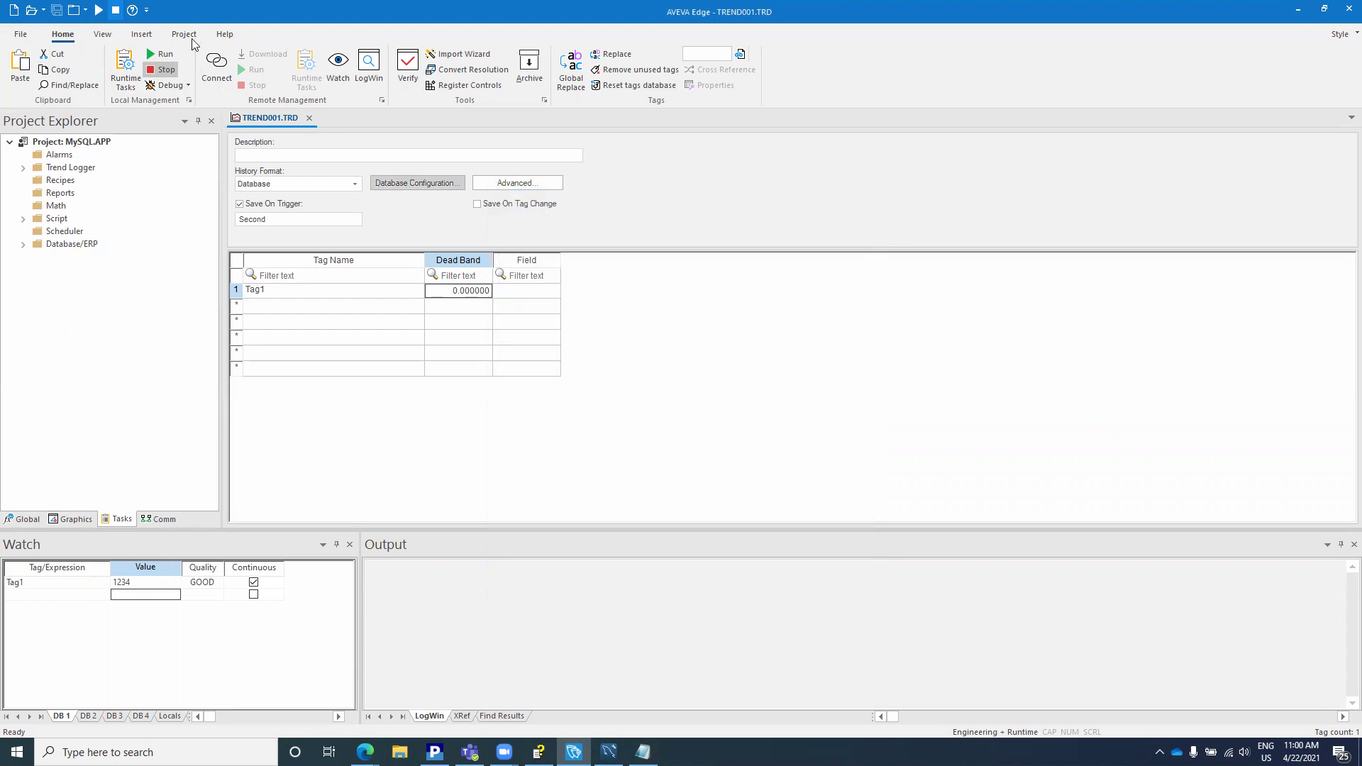
Step: Rerun the project, check the output log, and set Tag1 to 4321 in the Watch list
click(159, 55)
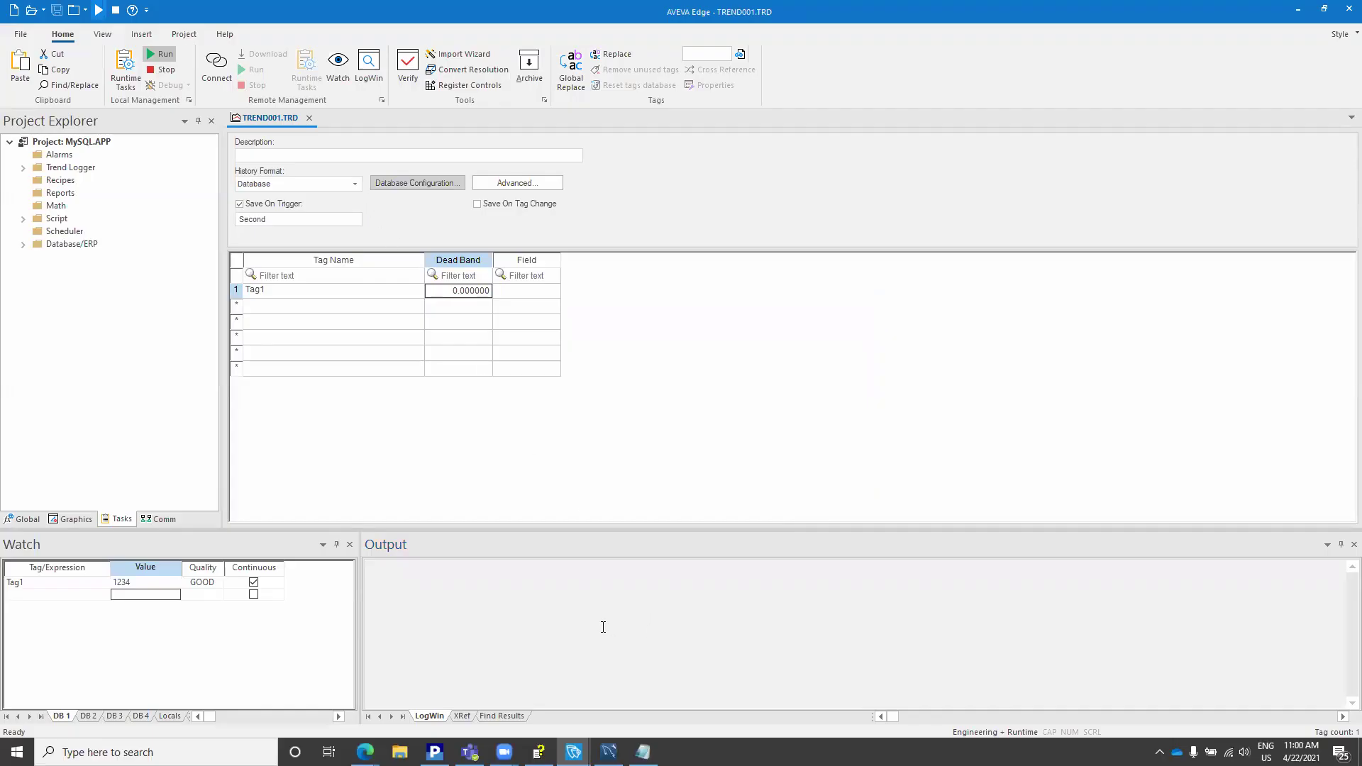
click(604, 627)
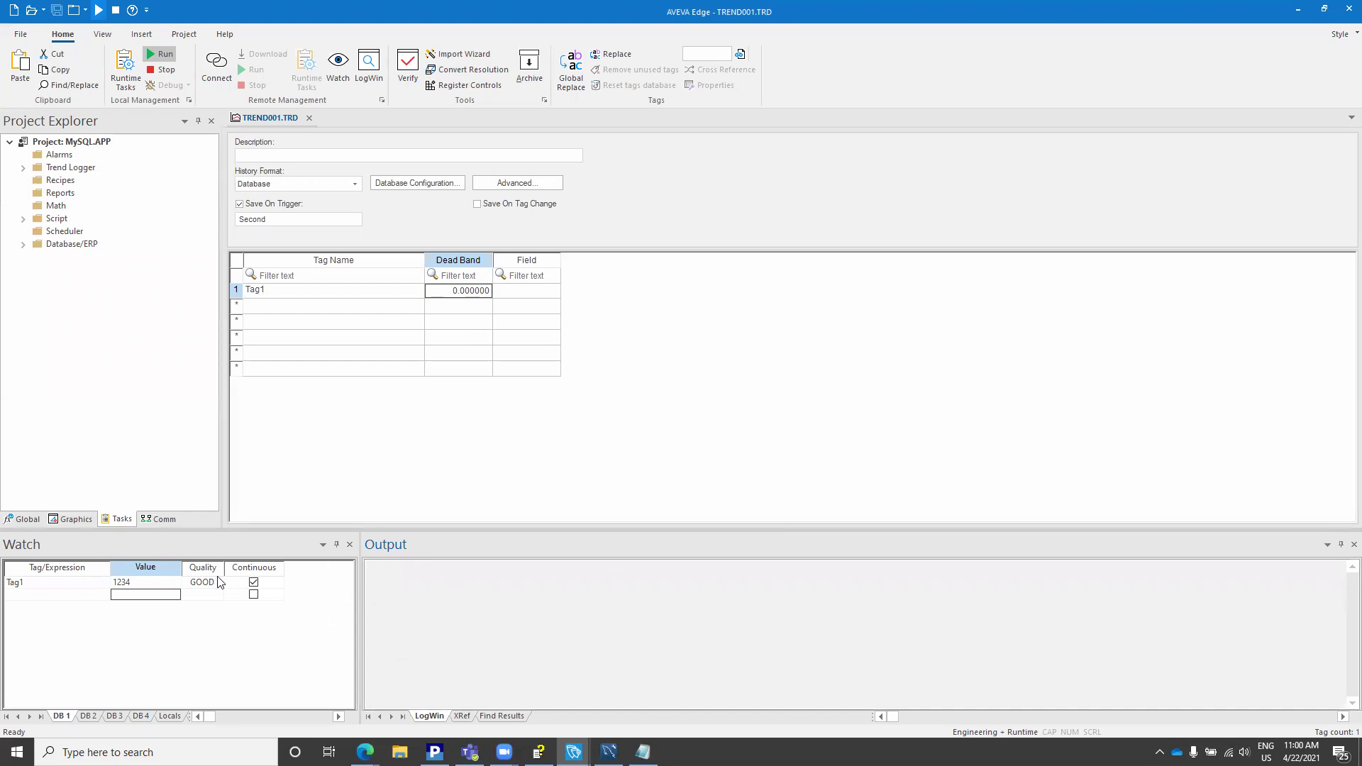
click(149, 584)
text(41)
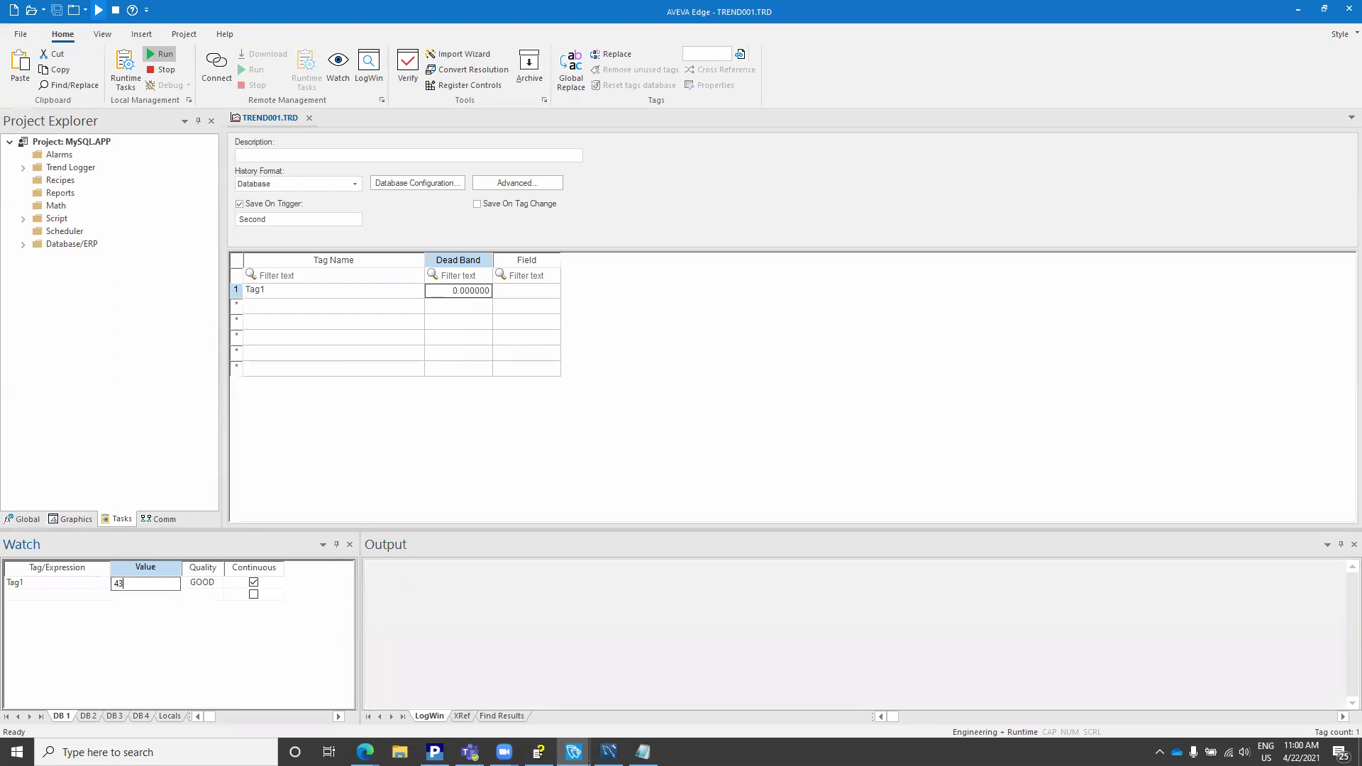
text(21)
key(Return)
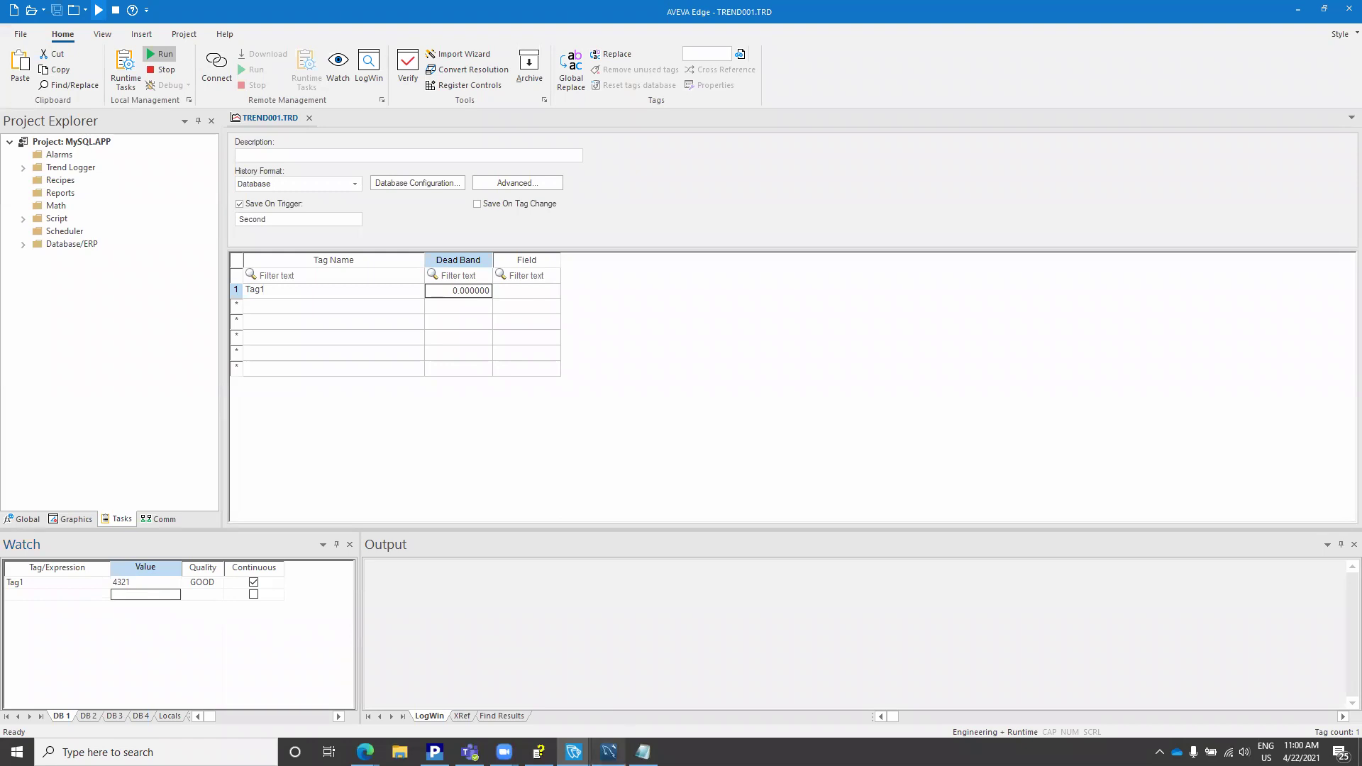
Step: Rerun the helloyoutube query in MySQL Workbench, check the newest rows for Tag1 4321, then minimize Workbench
key(alt+Tab)
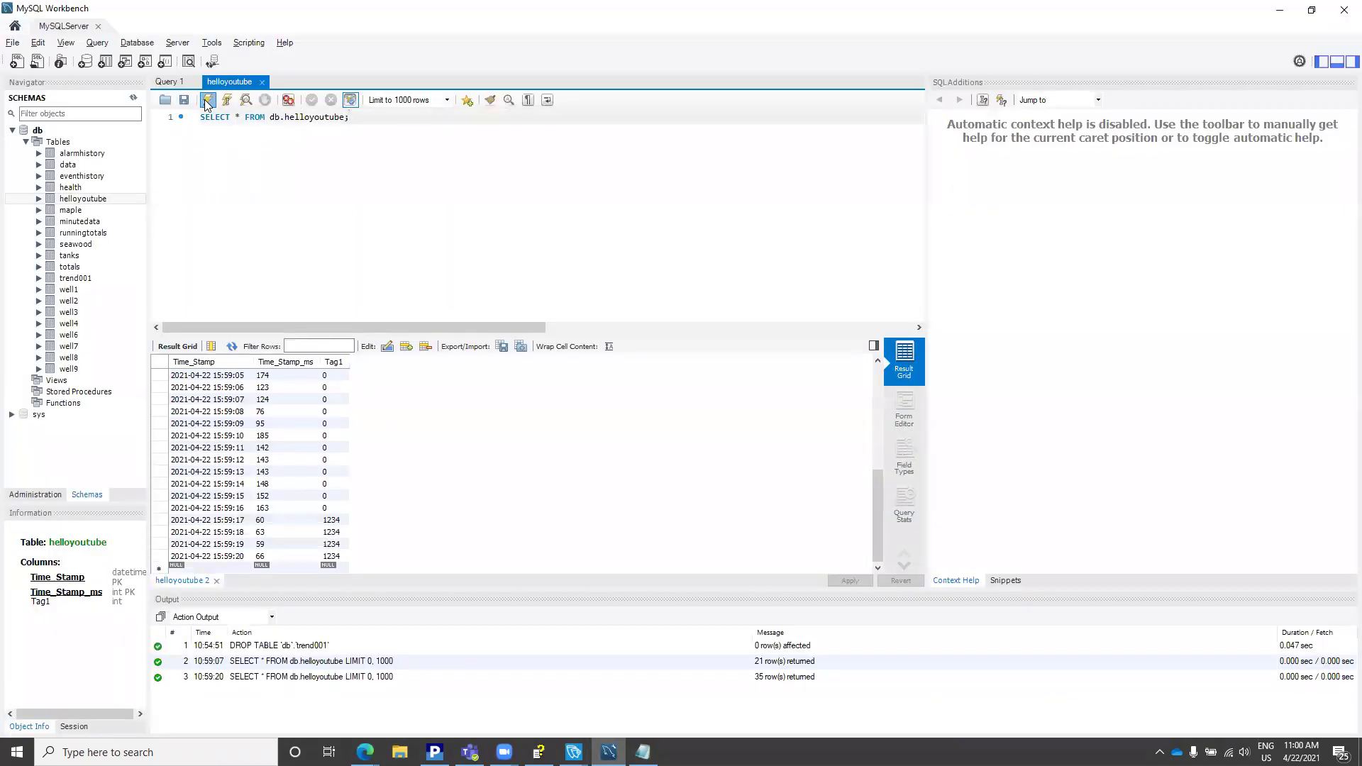
click(208, 103)
scroll(435, 420, down, 15)
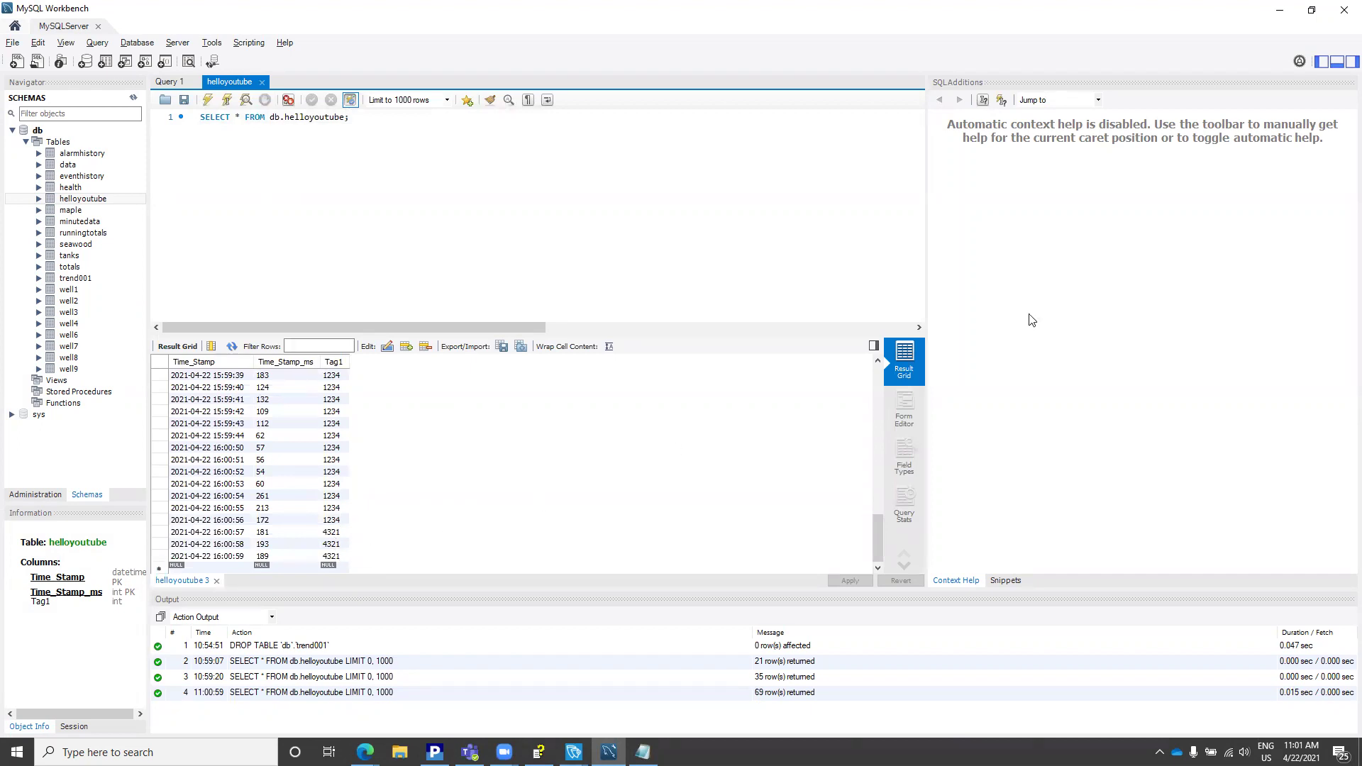
click(1279, 10)
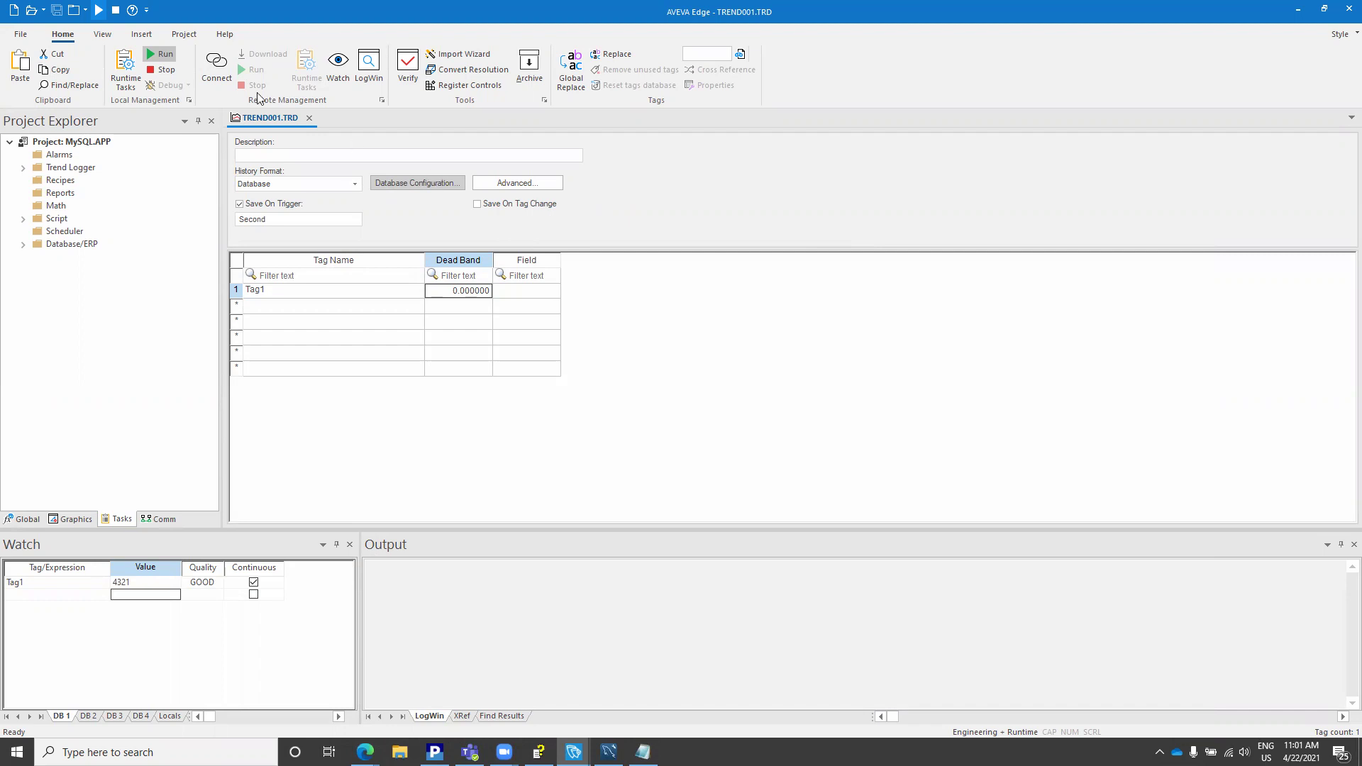
Step: Uncheck Use project default in the trend's Database Configuration, then cancel the Data Link Properties builder
click(409, 183)
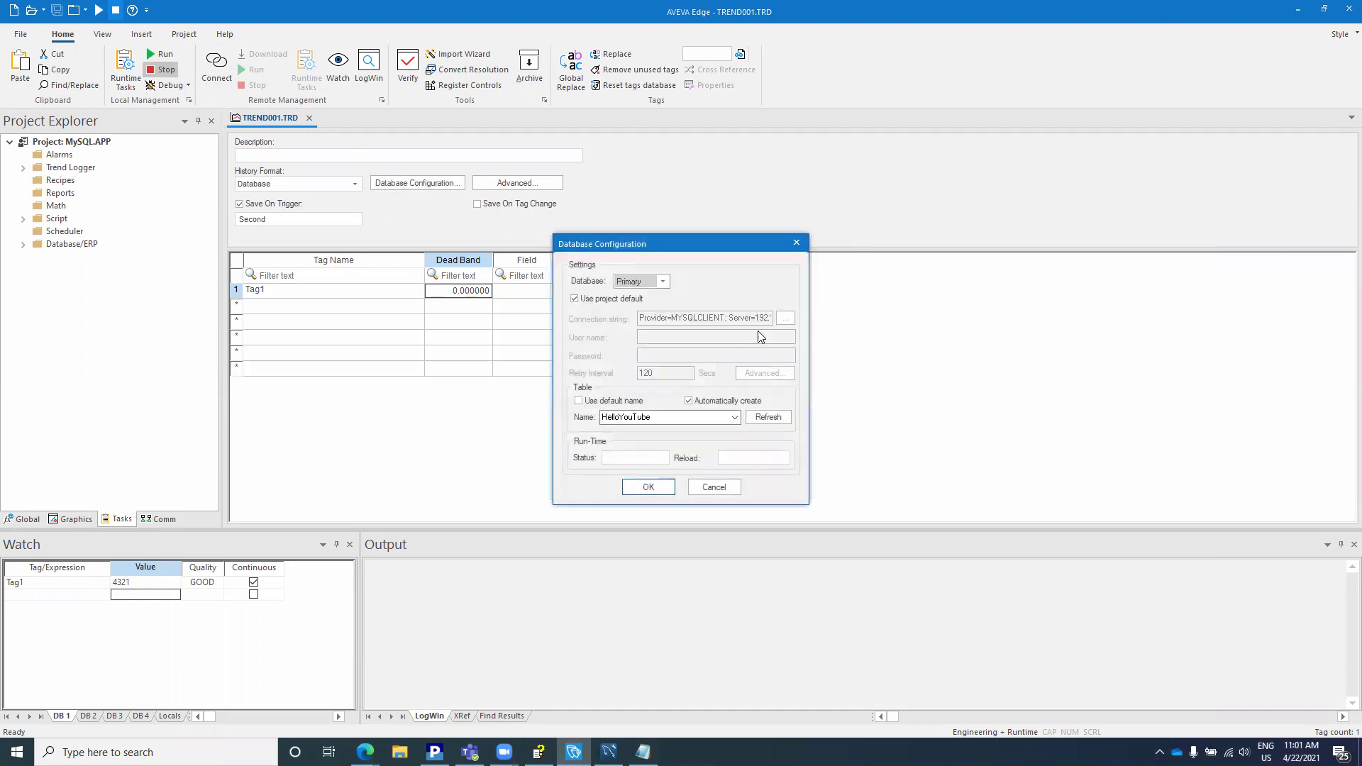
click(581, 300)
click(786, 318)
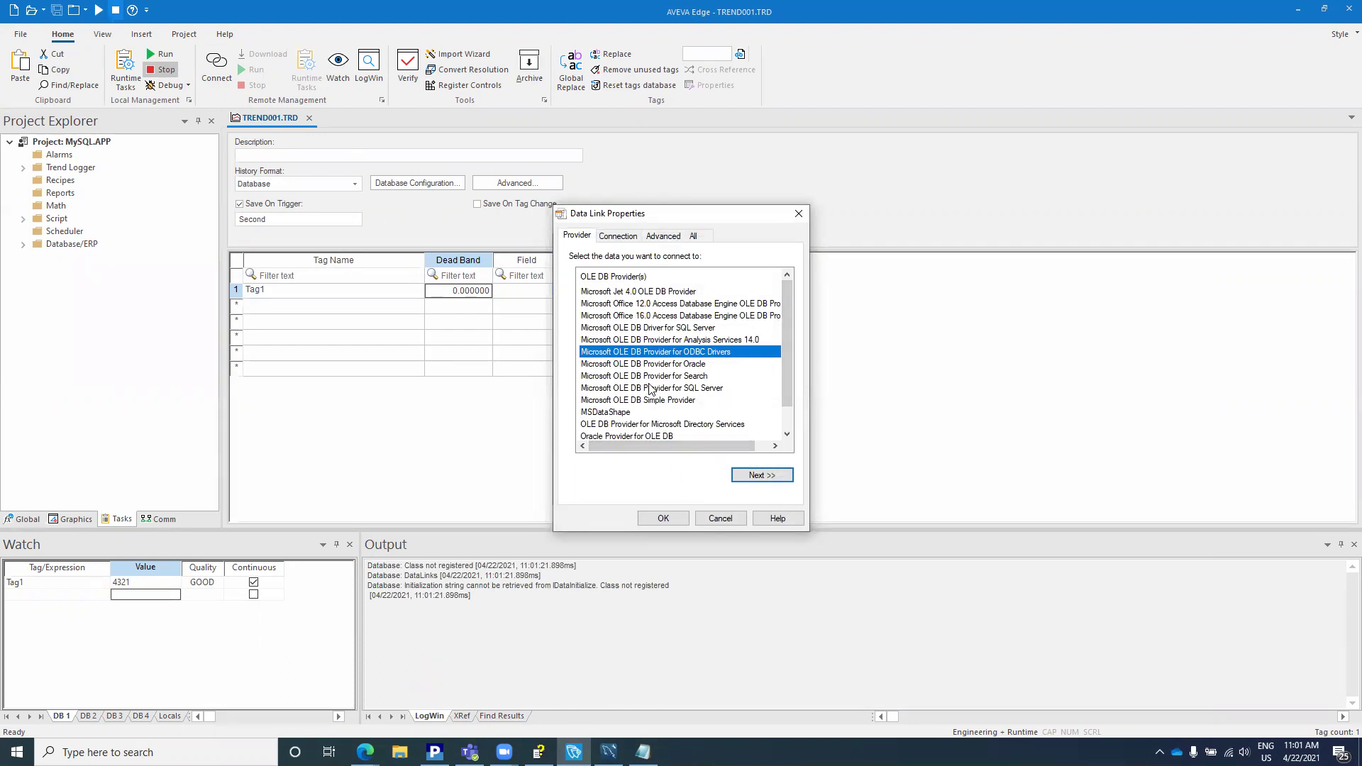
click(719, 518)
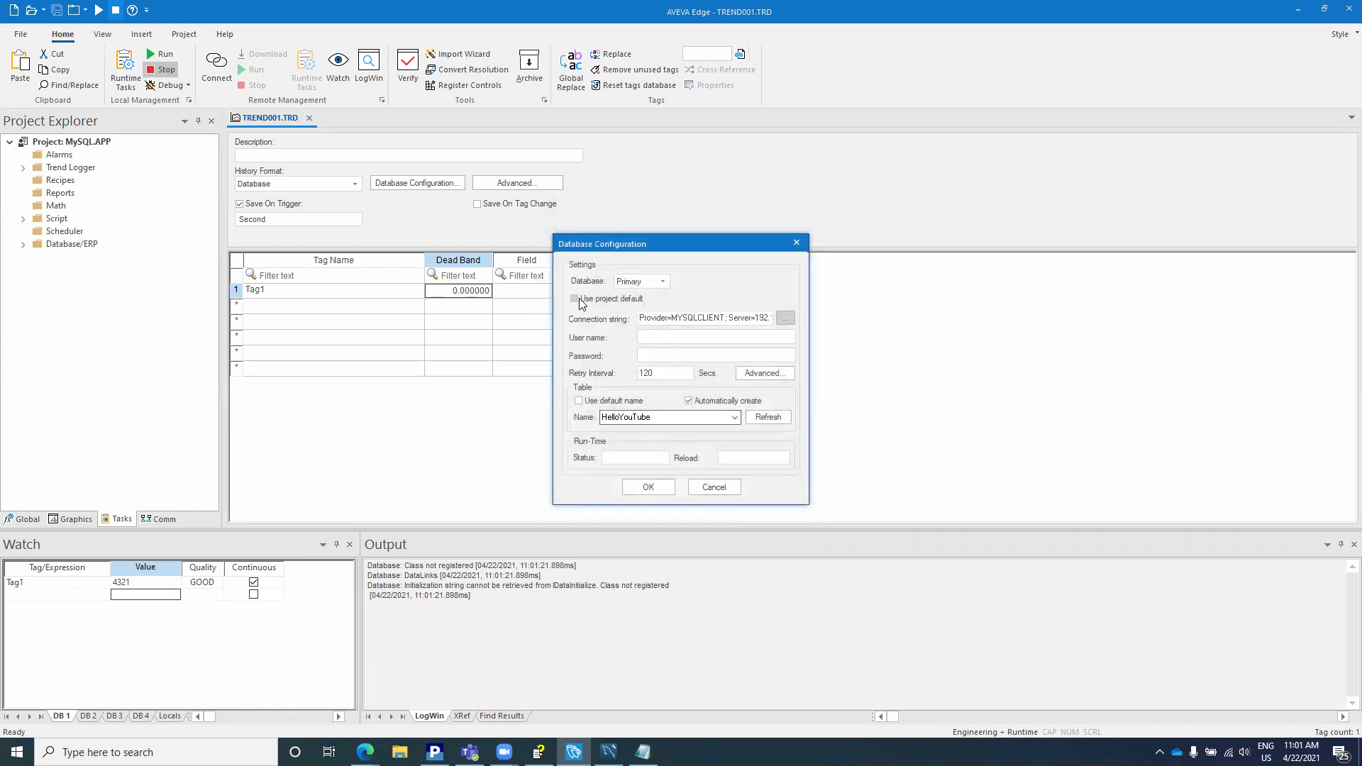
Step: Bring the Technical Reference back to the Using MySQL connection string example
click(542, 752)
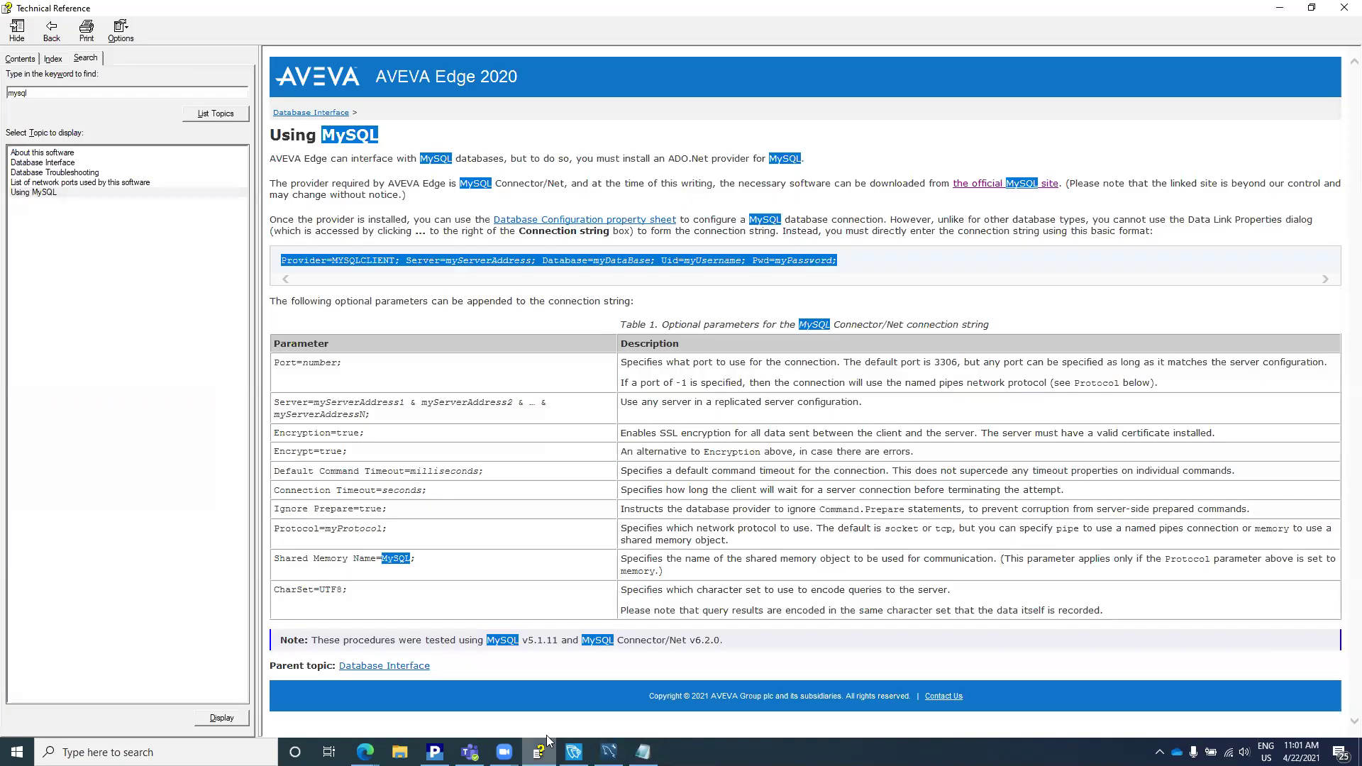
click(629, 467)
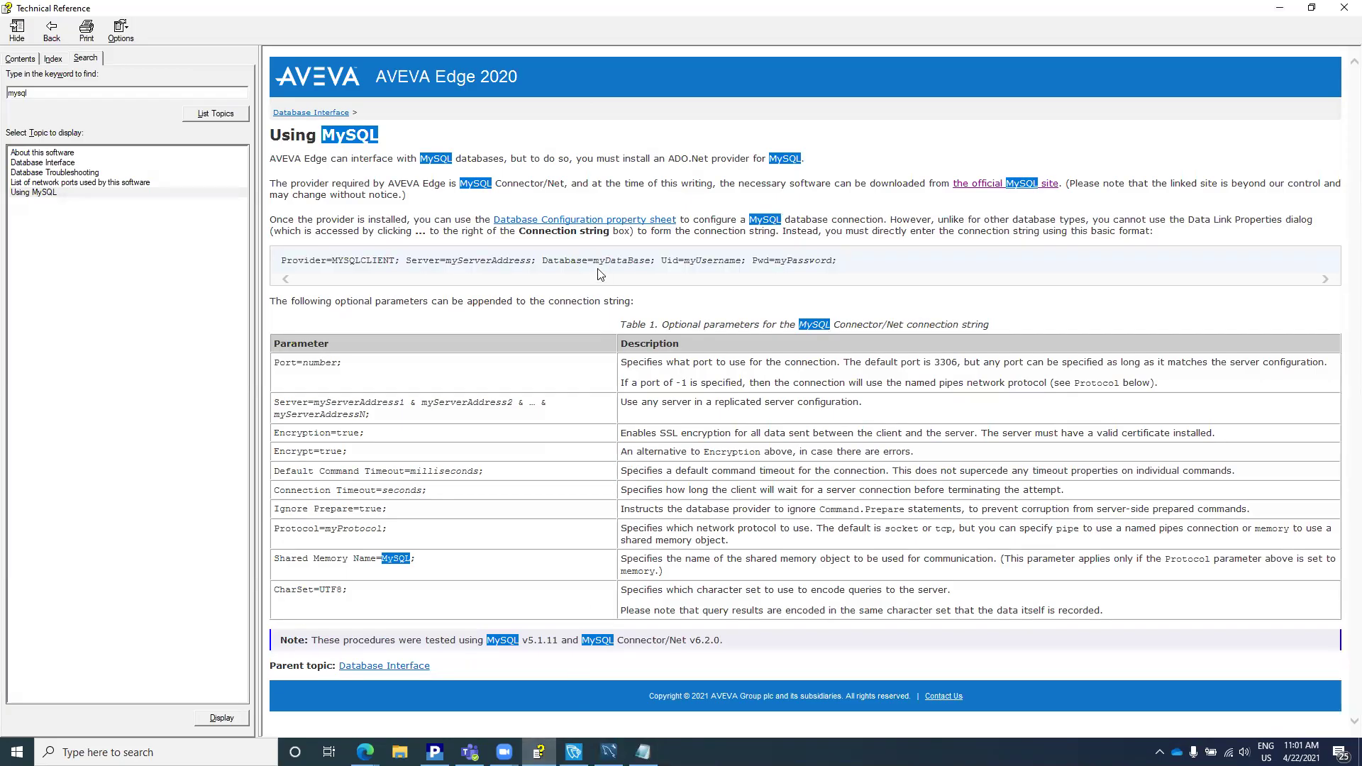